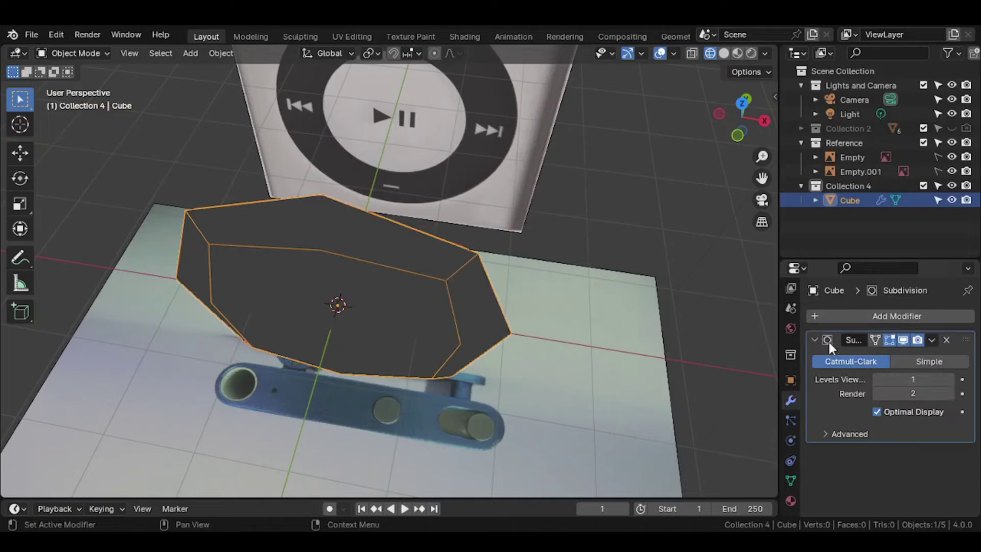
Step: Remove the body's Subdivision modifier and add 10 evenly spaced loop cuts along its length
{"action": "left_click", "coordinate": [929, 361]}
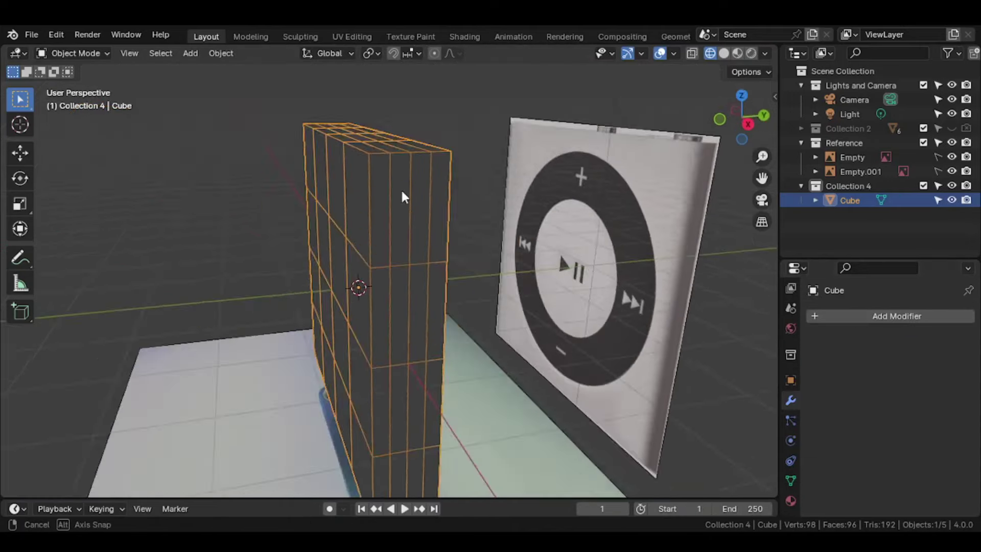
{"action": "key", "text": "ctrl+x"}
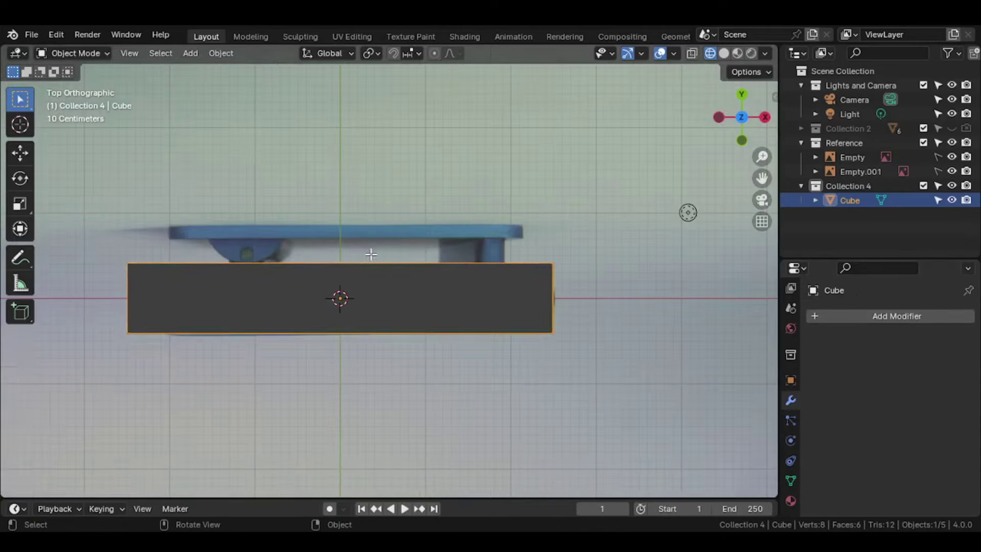
{"action": "key", "text": "Tab"}
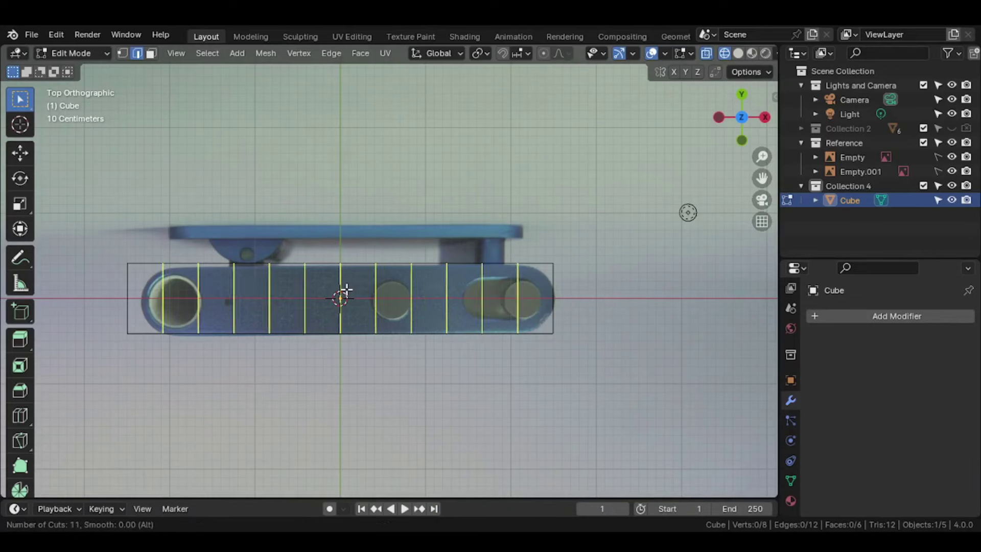
{"action": "right_click", "coordinate": [346, 289]}
{"action": "middle_click_drag", "start_coordinate": [346, 289], "coordinate": [174, 373]}
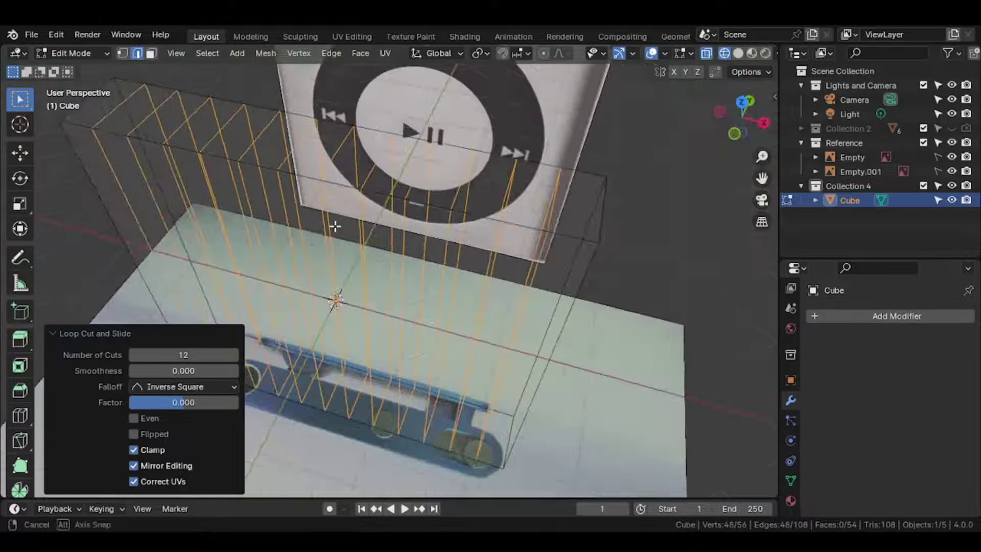
{"action": "type", "text": "0"}
{"action": "key", "text": "Return"}
{"action": "key", "text": "alt+z"}
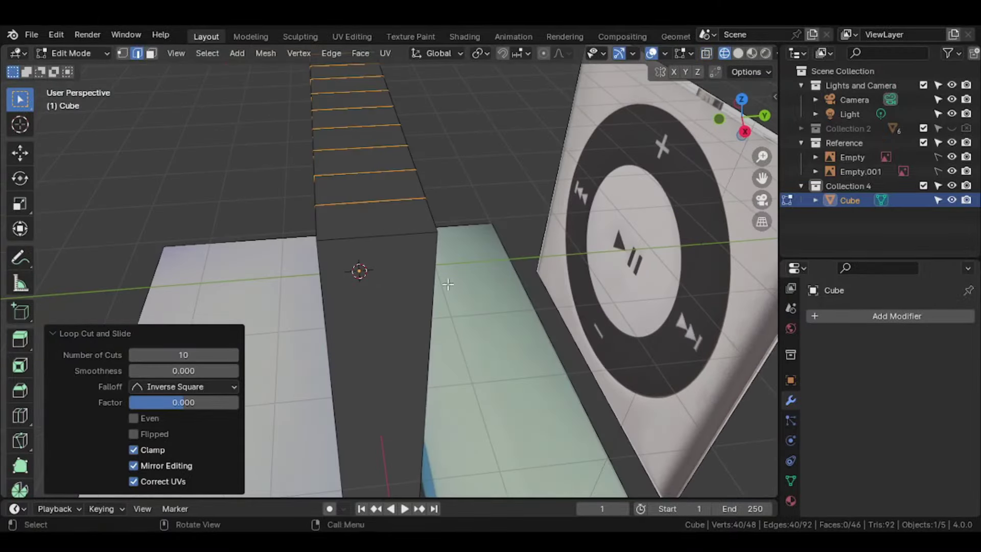
Step: Try a second set of loop cuts, undo it, and inspect the body in X-ray
{"action": "middle_click_drag", "start_coordinate": [379, 230], "coordinate": [475, 252], "text": "alt"}
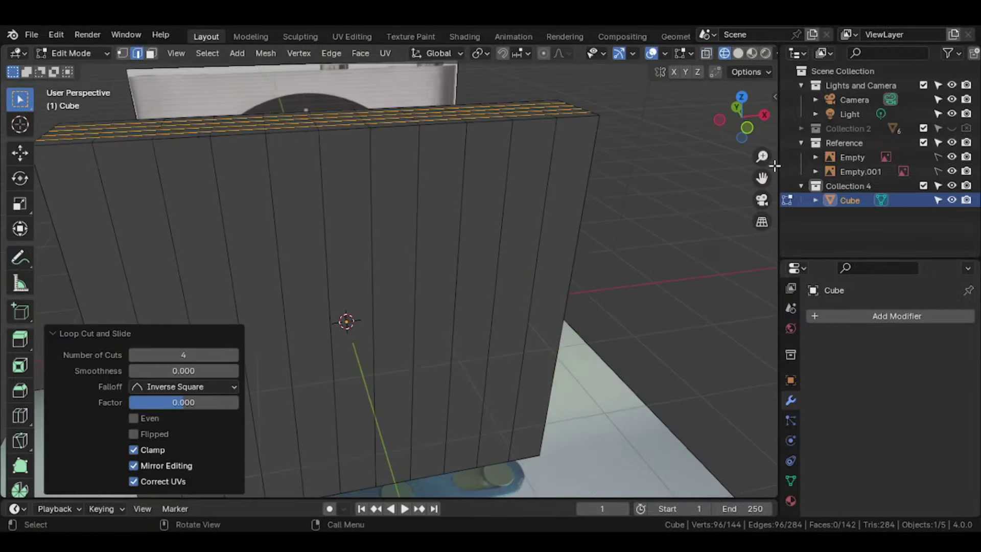
{"action": "key", "text": "alt+z"}
{"action": "key", "text": "ctrl+z"}
{"action": "mouse_move", "coordinate": [549, 264]}
{"action": "middle_mouse_down"}
{"action": "mouse_move", "coordinate": [436, 288]}
{"action": "mouse_move", "coordinate": [565, 282]}
{"action": "middle_mouse_up"}
{"action": "key", "text": "alt+z"}
Step: Add evenly spaced horizontal loop cuts across the body's front
{"action": "key", "text": "ctrl+r"}
{"action": "left_click", "coordinate": [413, 291]}
{"action": "right_click", "coordinate": [413, 292]}
{"action": "key", "text": "alt+z"}
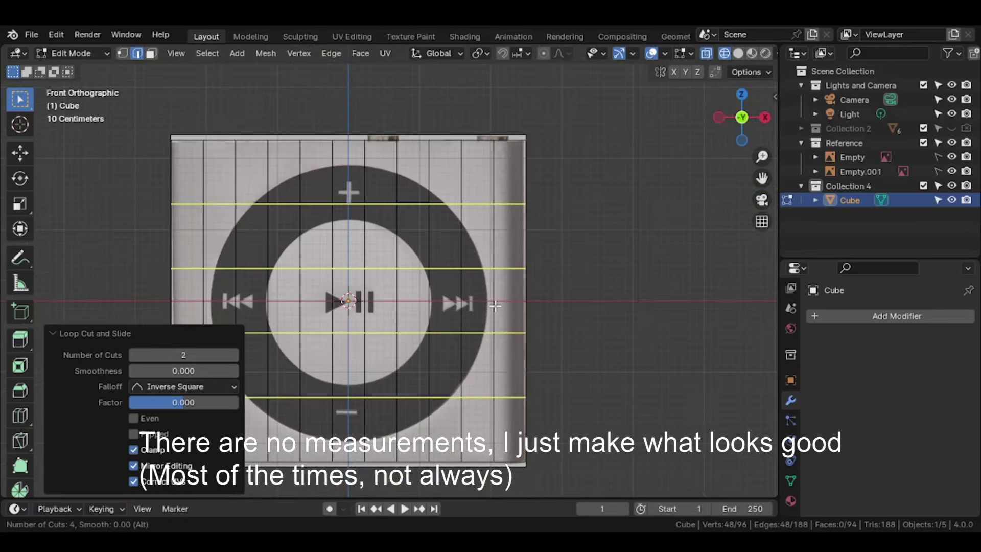
Step: Box-select the block of front faces in face mode, checking the selection in X-ray
{"action": "key", "text": "3"}
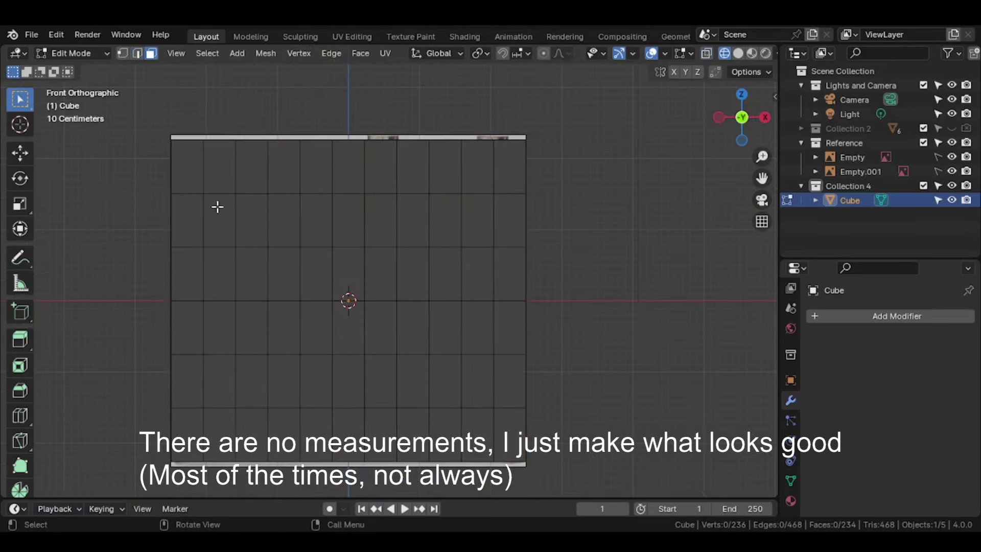
{"action": "left_click_drag", "start_coordinate": [214, 206], "coordinate": [473, 398]}
{"action": "key", "text": "alt+z"}
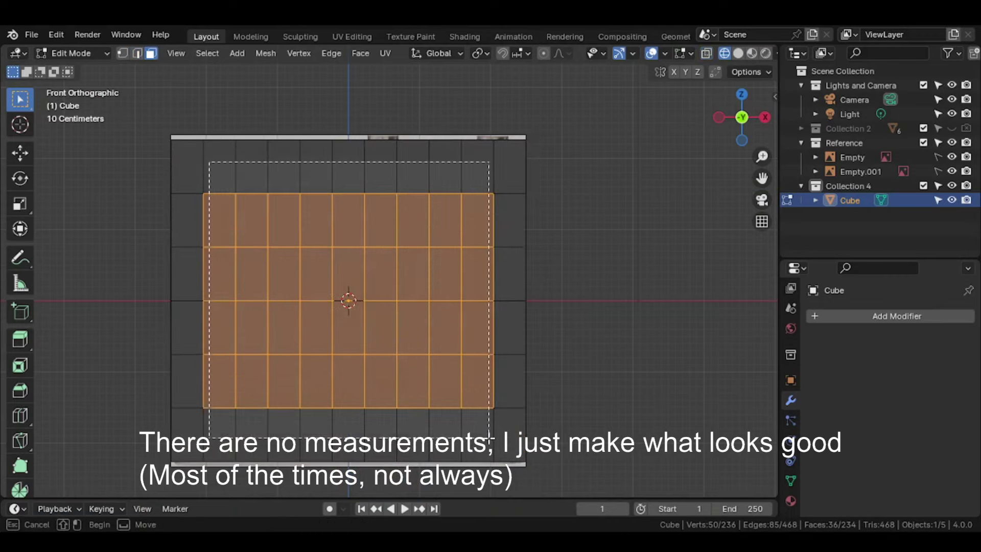
{"action": "left_click_drag", "start_coordinate": [217, 136], "coordinate": [496, 429]}
{"action": "key", "text": "alt+z"}
Step: Apply all transforms to the body and inset the selected front faces
{"action": "key", "text": "Tab"}
{"action": "key", "text": "ctrl+a"}
{"action": "left_click", "coordinate": [505, 355]}
{"action": "key", "text": "Tab"}
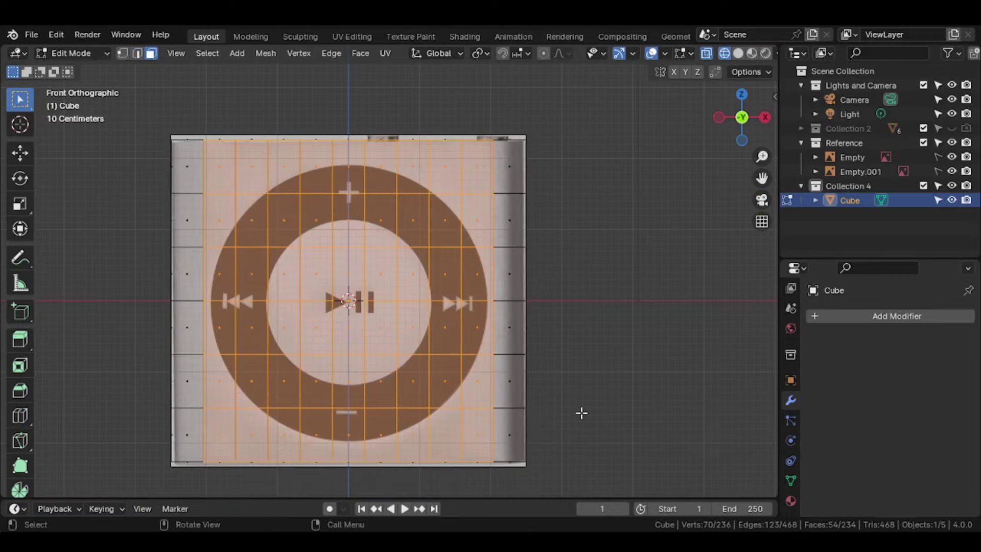
{"action": "left_click", "coordinate": [607, 417]}
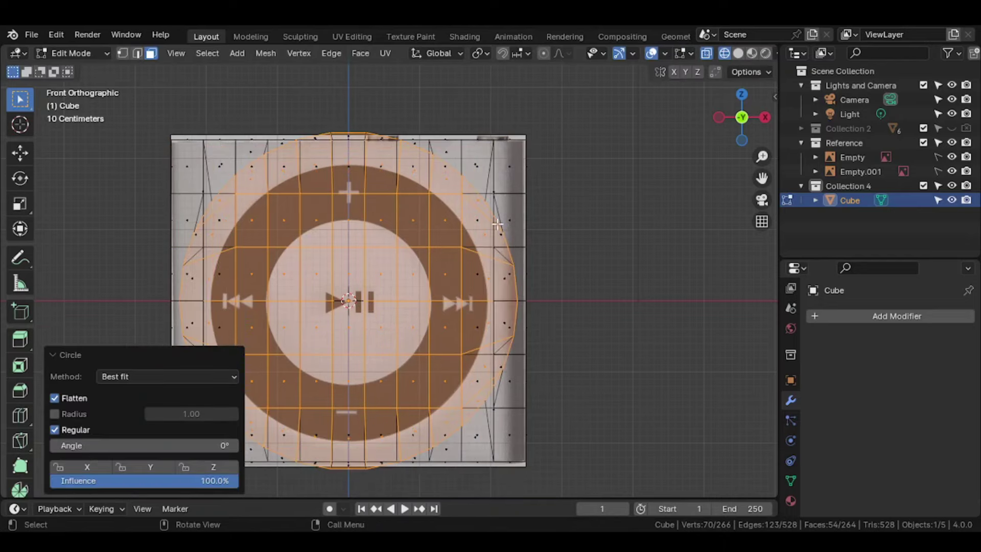
Step: Round the inset faces into a circle and scale it to about 0.83
{"action": "key", "text": "alt+z"}
{"action": "key", "text": "s"}
{"action": "left_click", "coordinate": [545, 338]}
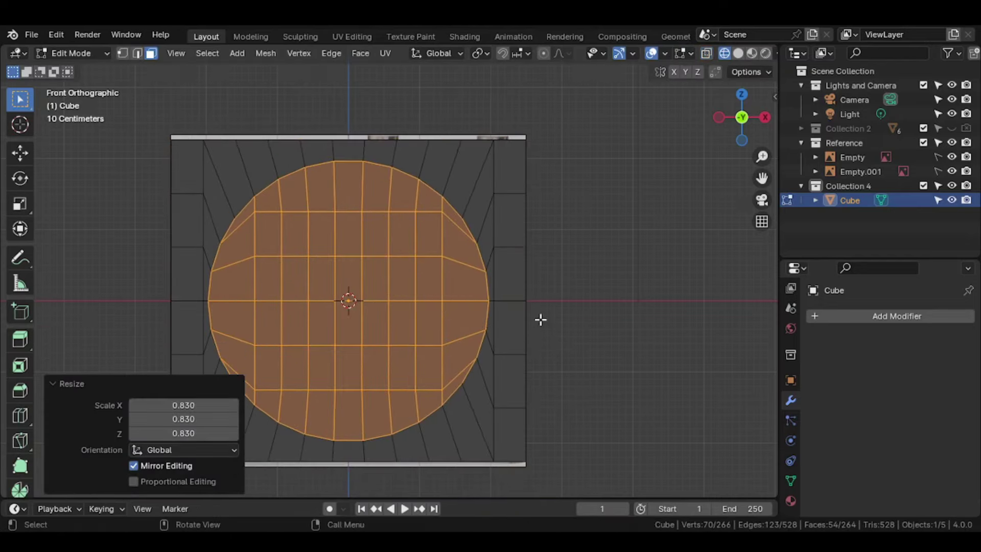
{"action": "mouse_move", "coordinate": [540, 320]}
{"action": "middle_mouse_down"}
{"action": "mouse_move", "coordinate": [507, 286]}
{"action": "mouse_move", "coordinate": [466, 324]}
{"action": "middle_mouse_up"}
Step: Extrude the circle faces slightly inward into the body
{"action": "key", "text": "x"}
{"action": "key", "text": "Escape"}
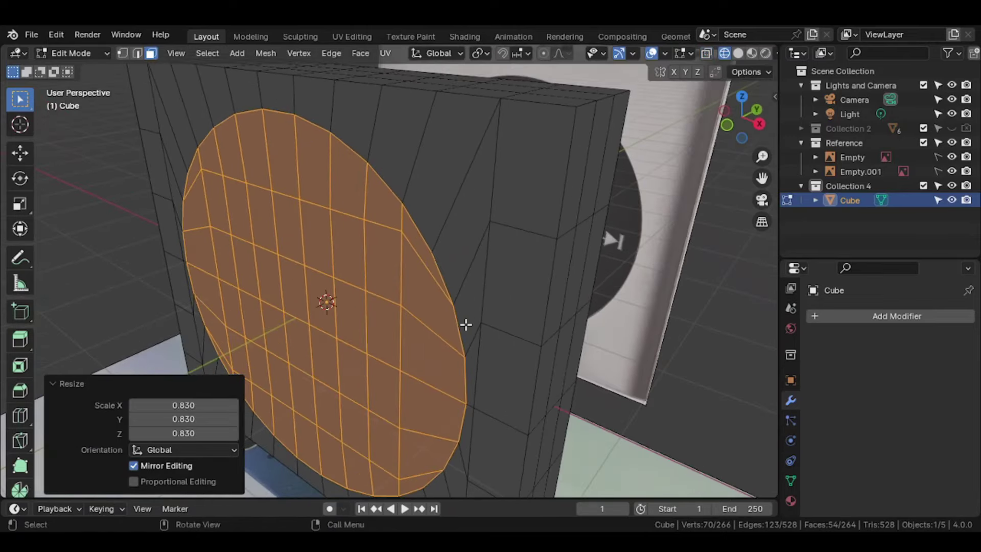
{"action": "key", "text": "e"}
{"action": "left_click", "coordinate": [491, 309]}
Step: Try dissolving the circle's edges, undo it, and switch to edge select mode
{"action": "key", "text": "x"}
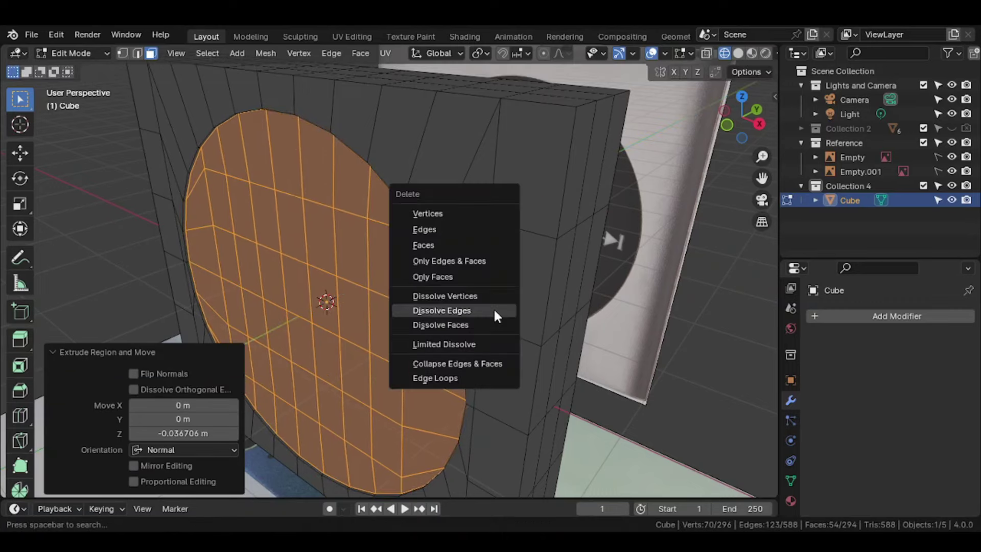
{"action": "left_click", "coordinate": [493, 308]}
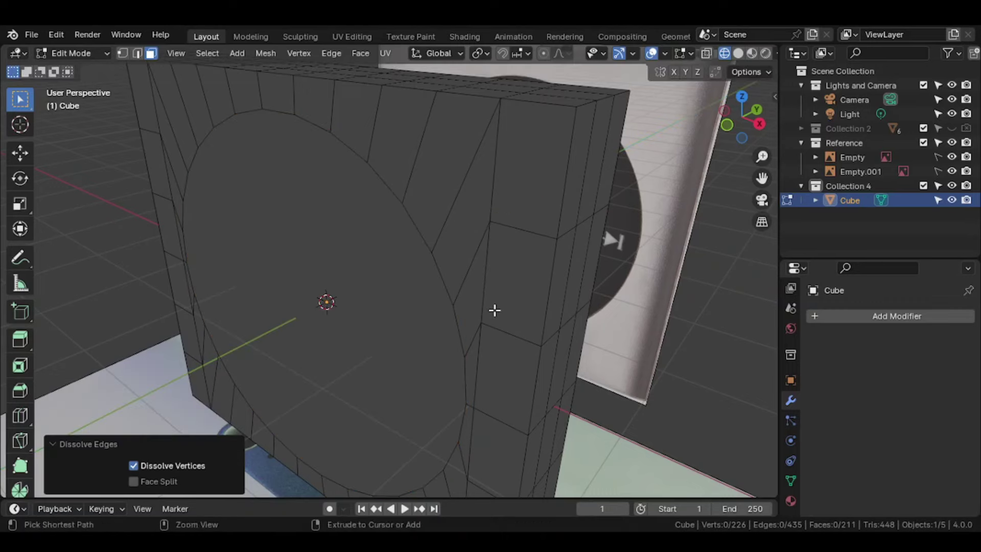
{"action": "key", "text": "ctrl+z"}
{"action": "key", "text": "x"}
{"action": "key", "text": "Escape"}
{"action": "scroll", "coordinate": [538, 219], "scroll_direction": "up", "scroll_amount": 4}
{"action": "key", "text": "2"}
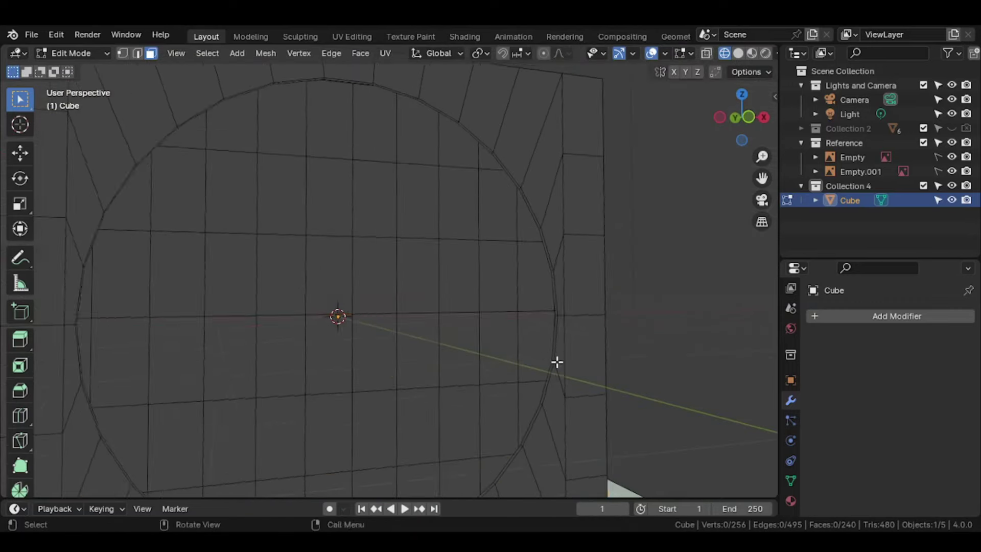
Step: Duplicate the circle's edge loop in place and separate it into its own object
{"action": "left_click", "coordinate": [540, 384]}
{"action": "left_click", "coordinate": [539, 384], "text": "alt"}
{"action": "middle_click_drag", "start_coordinate": [539, 384], "coordinate": [479, 397]}
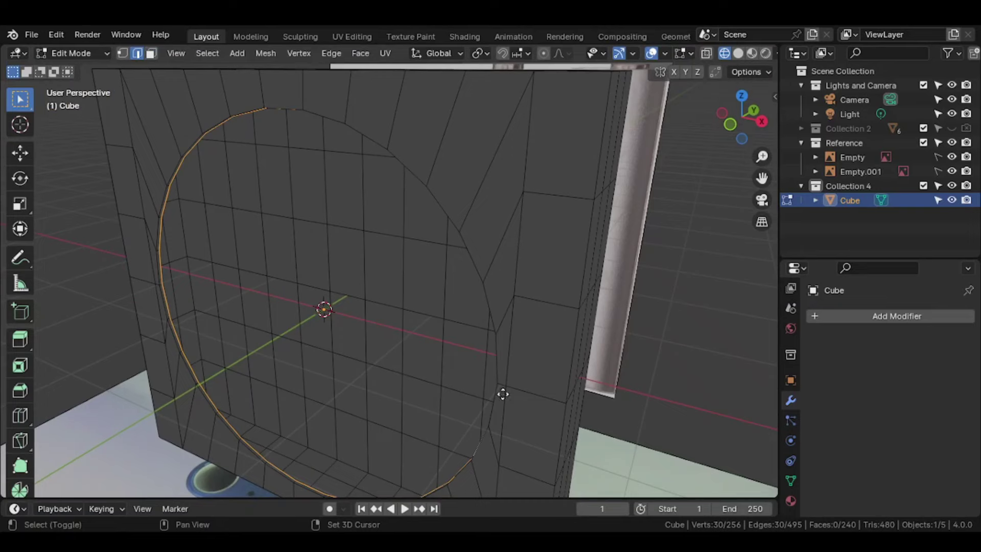
{"action": "key", "text": "shift+d"}
{"action": "key", "text": "p"}
{"action": "left_click", "coordinate": [503, 394]}
{"action": "key", "text": "Tab"}
{"action": "left_click", "coordinate": [405, 346]}
Step: Edit Cube.001 in X-ray from the front view
{"action": "key", "text": "Tab"}
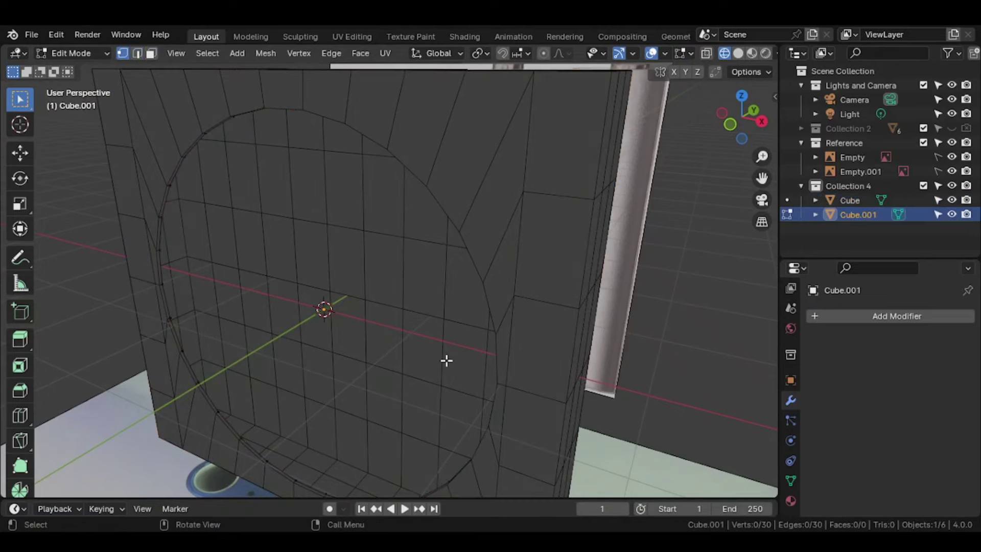
{"action": "key", "text": "alt+z"}
{"action": "key", "text": "KP_1"}
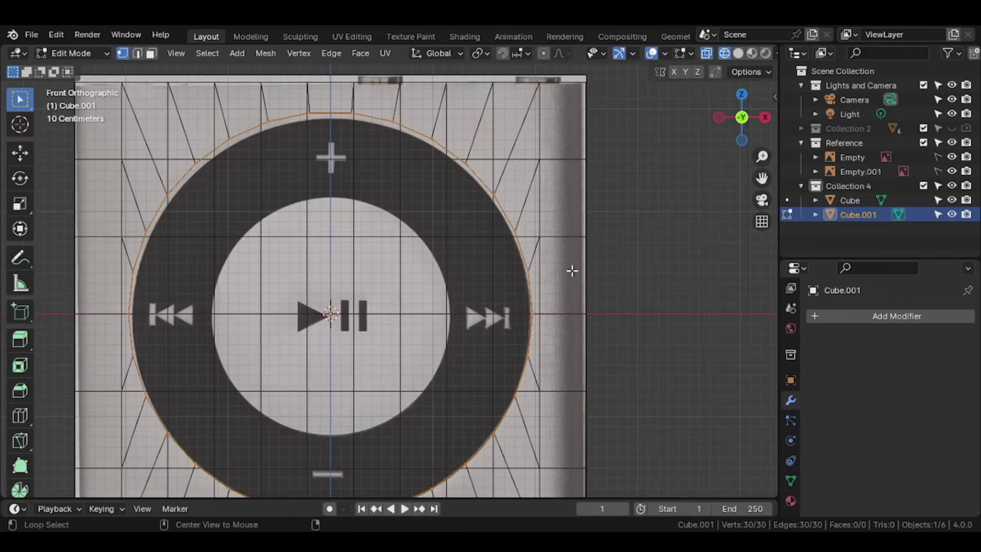
Step: Scale the ring to the wheel's outer edge, then extrude and shrink an inner loop
{"action": "key", "text": "s"}
{"action": "left_click", "coordinate": [554, 302]}
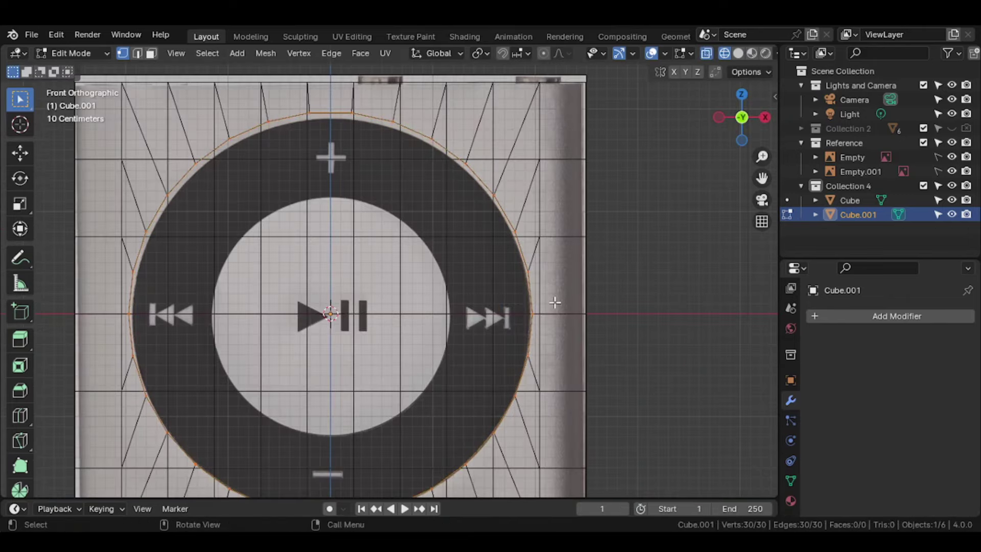
{"action": "key", "text": "e"}
{"action": "right_click", "coordinate": [554, 302]}
{"action": "key", "text": "s"}
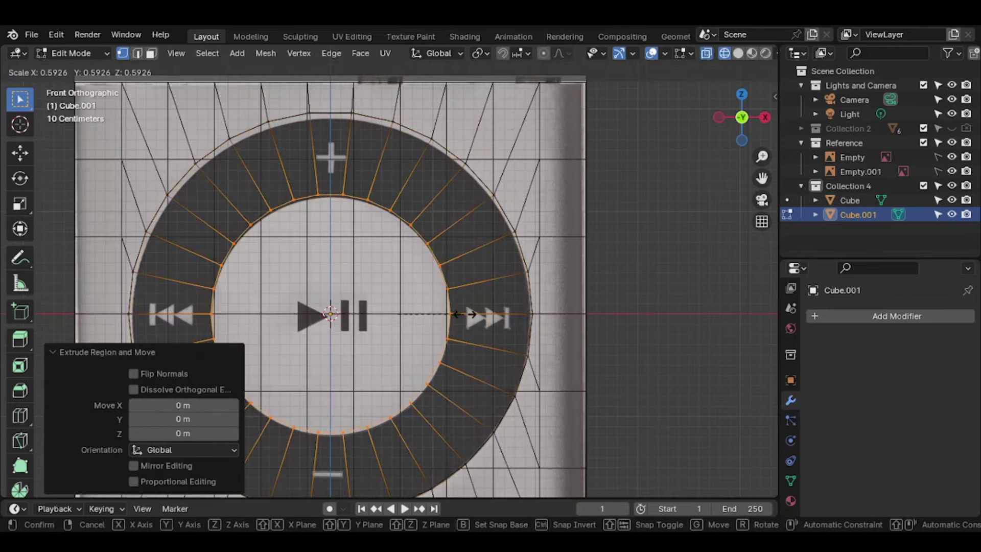
{"action": "left_click", "coordinate": [456, 314]}
{"action": "key", "text": "alt+z"}
{"action": "mouse_move", "coordinate": [457, 313]}
{"action": "middle_mouse_down"}
{"action": "mouse_move", "coordinate": [415, 361]}
{"action": "mouse_move", "coordinate": [428, 368]}
{"action": "mouse_move", "coordinate": [519, 324]}
{"action": "middle_mouse_up"}
Step: Inset the disc's centre face twice, resizing the inset ring to fit
{"action": "key", "text": "i"}
{"action": "left_click", "coordinate": [449, 377]}
{"action": "key", "text": "s"}
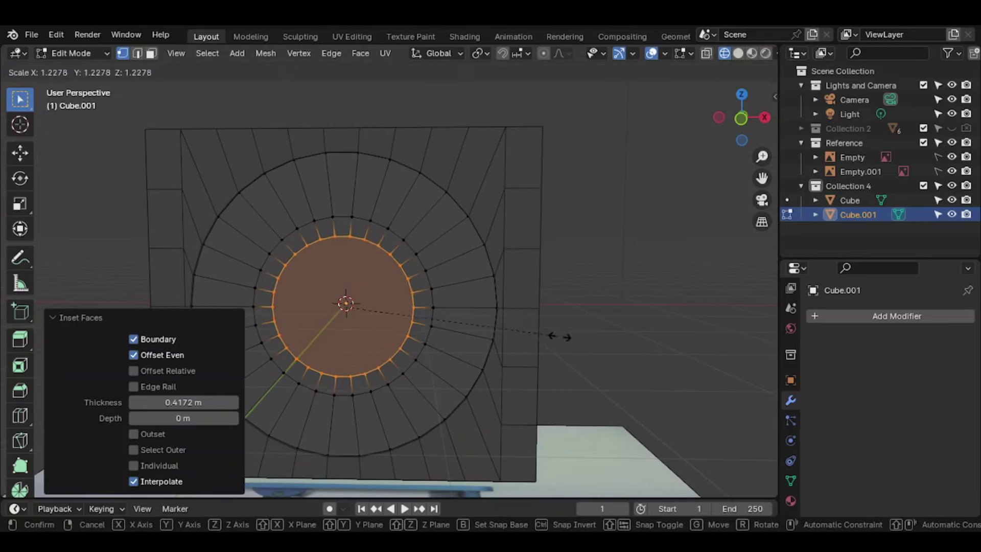
{"action": "left_click", "coordinate": [601, 342]}
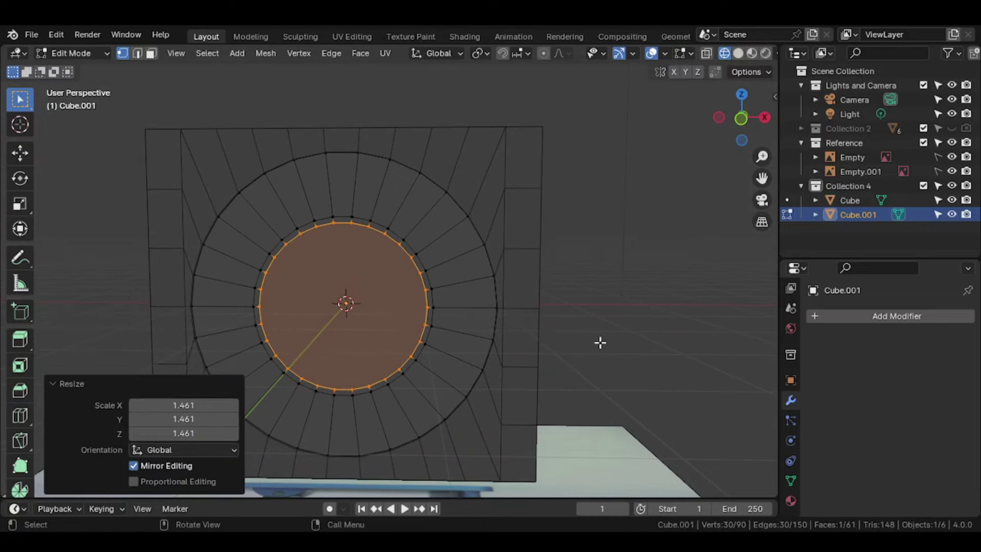
{"action": "left_click", "coordinate": [562, 336]}
{"action": "scroll", "coordinate": [486, 304], "scroll_direction": "up", "scroll_amount": 2}
{"action": "mouse_move", "coordinate": [385, 357]}
{"action": "middle_mouse_down"}
{"action": "mouse_move", "coordinate": [463, 394]}
{"action": "mouse_move", "coordinate": [431, 396]}
{"action": "middle_mouse_up"}
Step: Add a loop cut to the disc, apply its scale, and switch to Solid shading
{"action": "key", "text": "ctrl+r"}
{"action": "left_click", "coordinate": [463, 394]}
{"action": "key", "text": "Tab"}
{"action": "key", "text": "ctrl+a"}
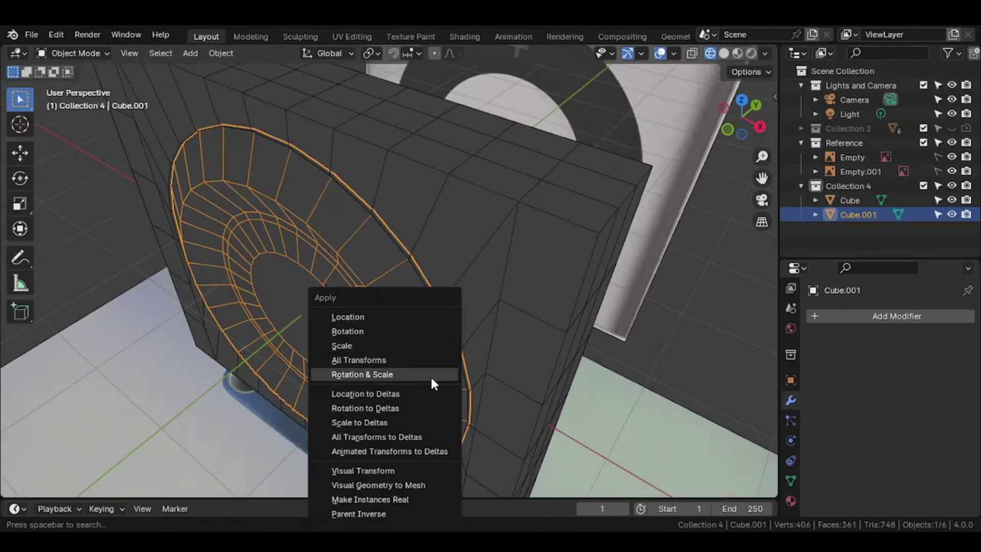
{"action": "left_click", "coordinate": [428, 346]}
{"action": "key", "text": "z"}
{"action": "left_click", "coordinate": [538, 309]}
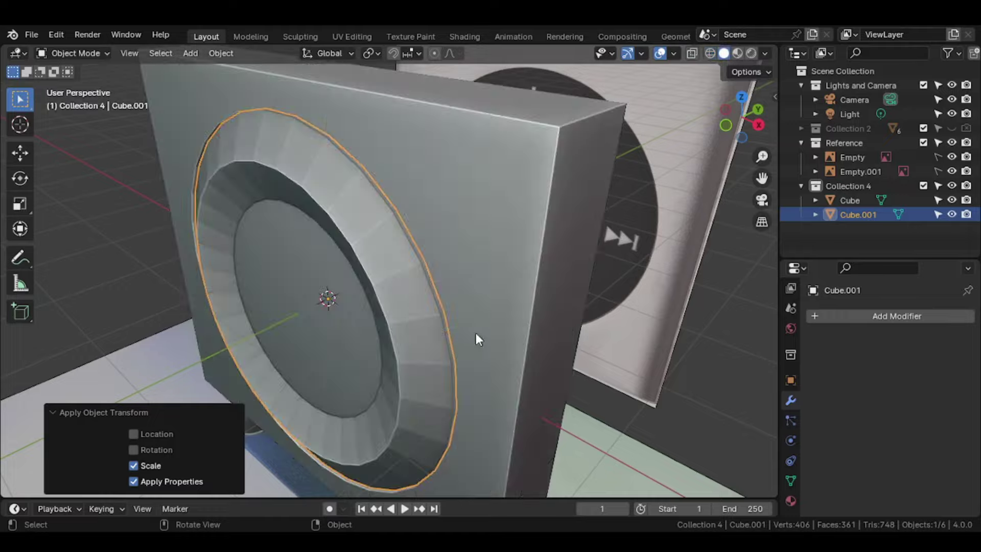
{"action": "middle_click_drag", "start_coordinate": [476, 334], "coordinate": [520, 207]}
Step: Add a Subdivision modifier to the disc, move a loop along Y, and smooth its shading
{"action": "left_click", "coordinate": [919, 316]}
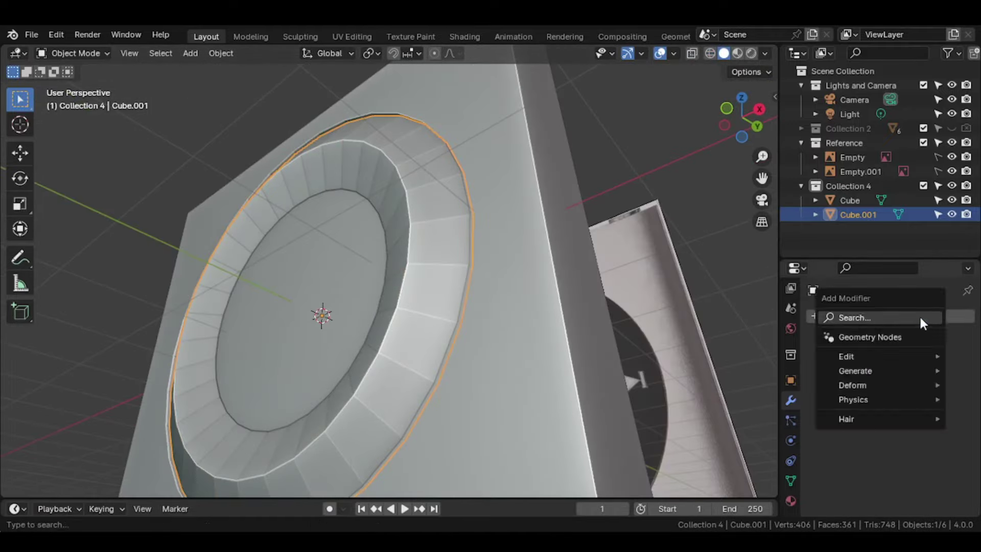
{"action": "key", "text": "Return"}
{"action": "middle_click_drag", "start_coordinate": [511, 307], "coordinate": [462, 361]}
{"action": "key", "text": "Tab"}
{"action": "key", "text": "g"}
{"action": "key", "text": "y"}
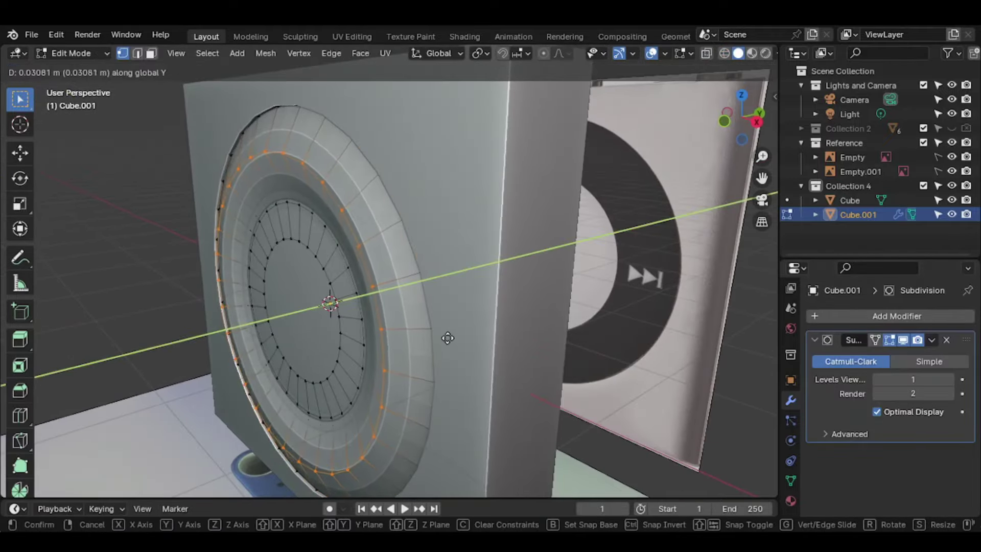
{"action": "left_click", "coordinate": [447, 340]}
{"action": "key", "text": "Tab"}
{"action": "key", "text": "ctrl+a"}
{"action": "scroll", "coordinate": [528, 339], "scroll_direction": "up", "scroll_amount": 5}
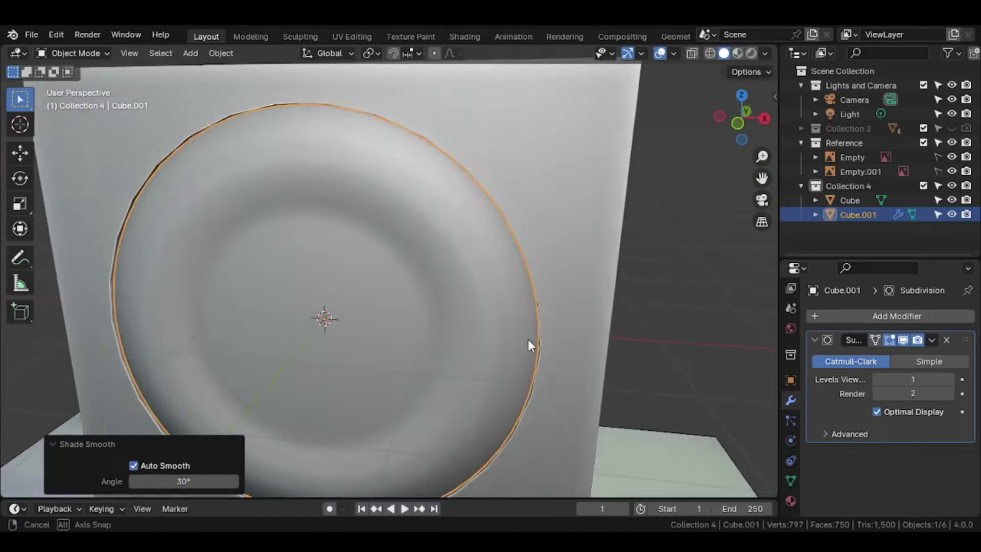
{"action": "key", "text": "Tab"}
Step: Bevel the selected loop on the disc and pick a single edge loop
{"action": "middle_click_drag", "start_coordinate": [459, 364], "coordinate": [477, 376]}
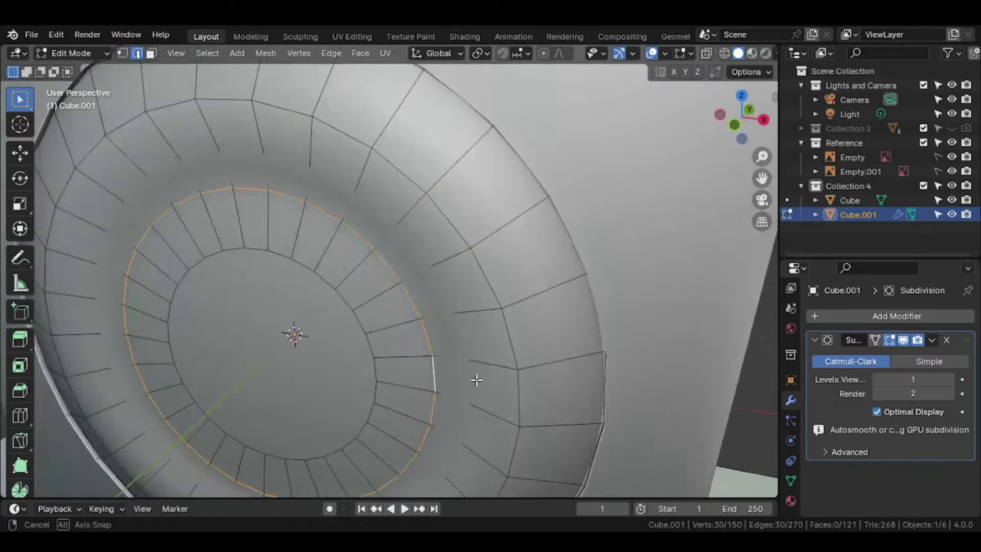
{"action": "key", "text": "ctrl+b"}
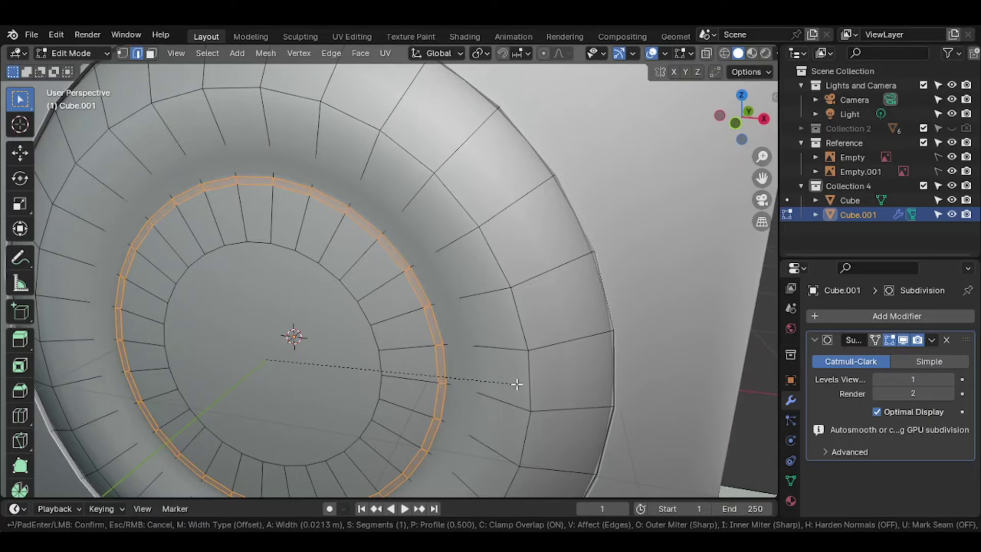
{"action": "left_click", "coordinate": [504, 379]}
{"action": "scroll", "coordinate": [427, 341], "scroll_direction": "up", "scroll_amount": 4}
{"action": "left_click", "coordinate": [383, 351], "text": "alt"}
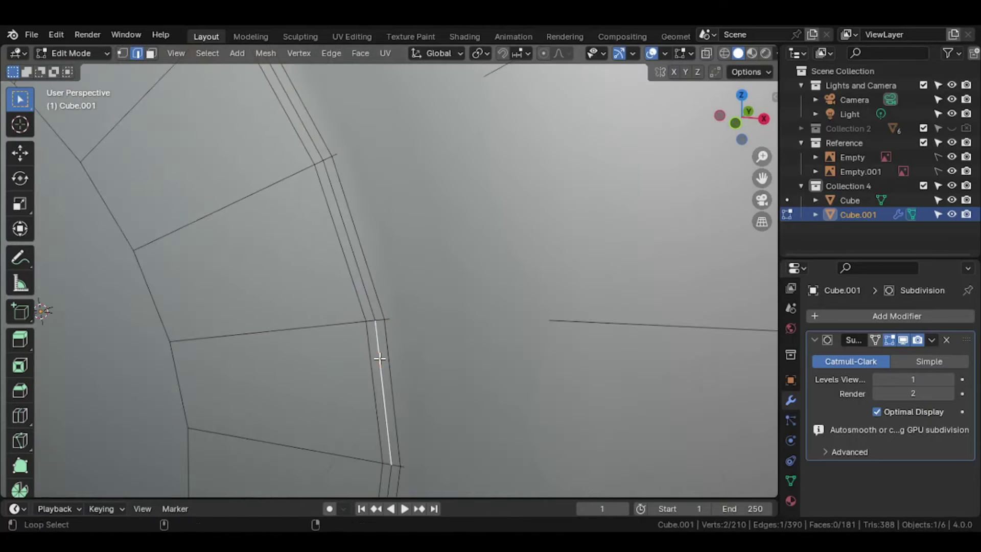
{"action": "middle_click_drag", "start_coordinate": [383, 350], "coordinate": [396, 398]}
Step: Extrude the ring's inner edge loop and move the new loop along Y
{"action": "key", "text": "g"}
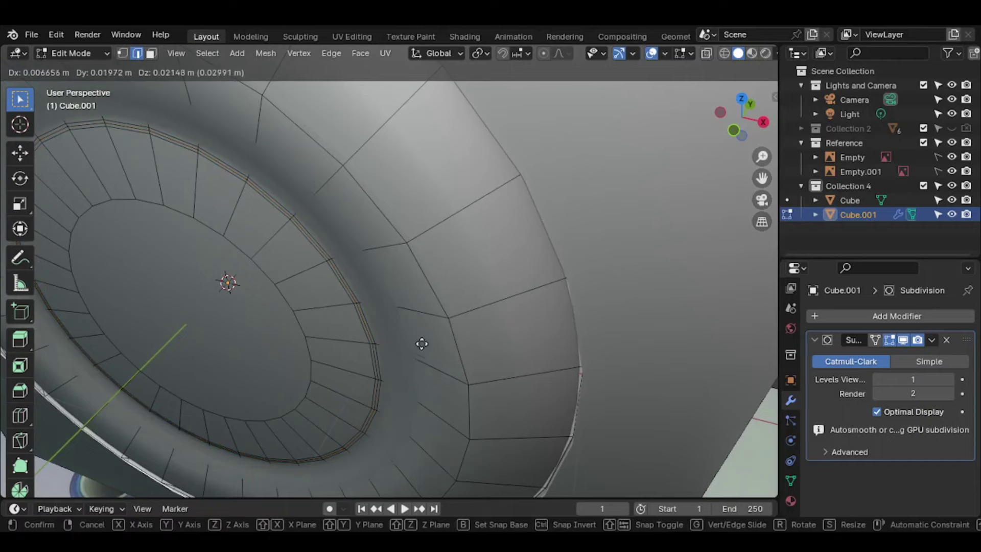
{"action": "left_click", "coordinate": [421, 343]}
{"action": "left_click", "coordinate": [390, 379], "text": "alt"}
{"action": "key", "text": "g"}
{"action": "key", "text": "y"}
{"action": "left_click", "coordinate": [410, 349]}
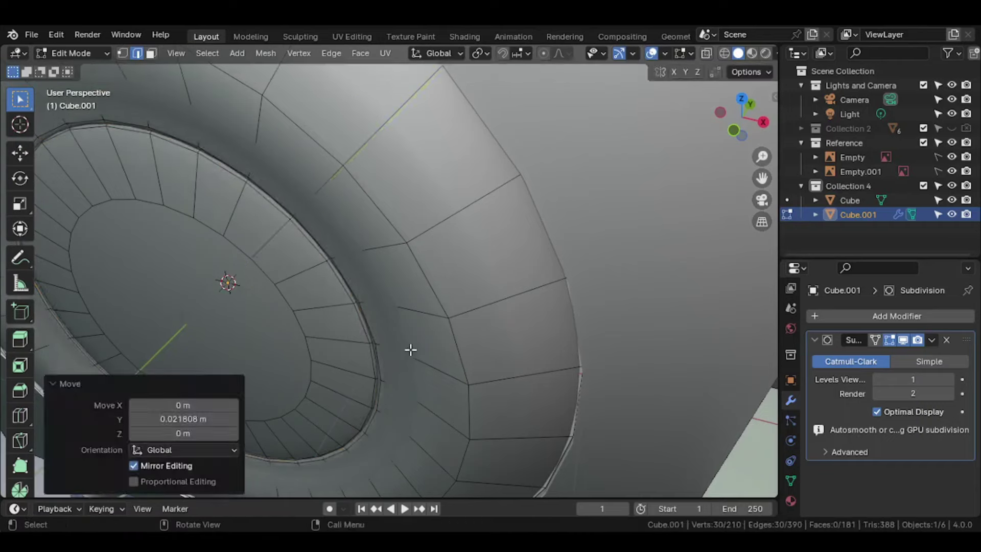
{"action": "mouse_move", "coordinate": [411, 350]}
{"action": "middle_mouse_down"}
{"action": "mouse_move", "coordinate": [482, 280]}
{"action": "mouse_move", "coordinate": [416, 339]}
{"action": "mouse_move", "coordinate": [443, 318]}
{"action": "mouse_move", "coordinate": [431, 345]}
{"action": "middle_mouse_up"}
Step: Bevel an edge loop on the ring's front with overlap clamping turned off
{"action": "key", "text": "ctrl+e"}
{"action": "key", "text": "Escape"}
{"action": "key", "text": "Tab"}
{"action": "mouse_move", "coordinate": [400, 402]}
{"action": "middle_mouse_down"}
{"action": "mouse_move", "coordinate": [384, 394]}
{"action": "mouse_move", "coordinate": [449, 354]}
{"action": "mouse_move", "coordinate": [456, 384]}
{"action": "middle_mouse_up"}
{"action": "key", "text": "Tab"}
{"action": "key", "text": "Tab"}
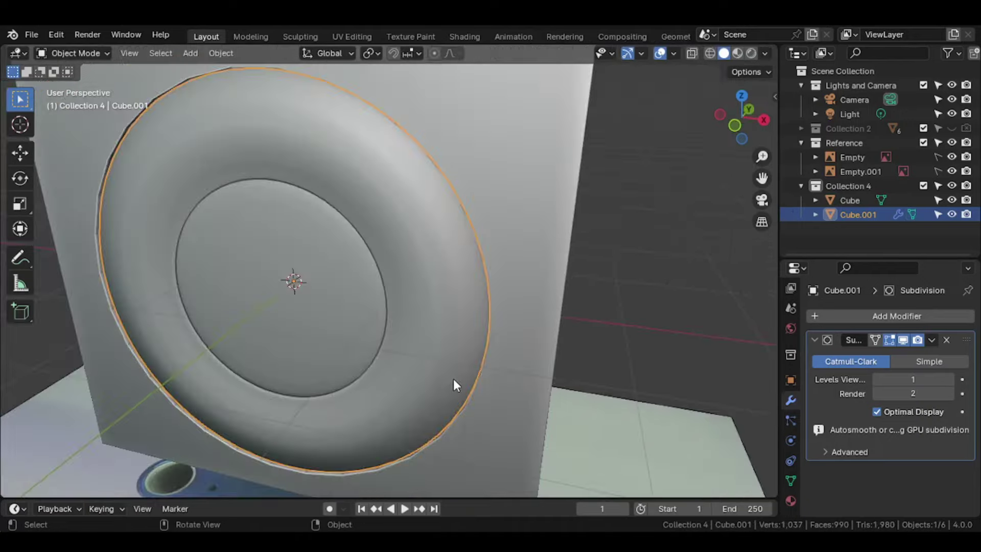
{"action": "key", "text": "Tab"}
{"action": "left_click", "coordinate": [458, 377], "text": "alt"}
{"action": "key", "text": "ctrl+b"}
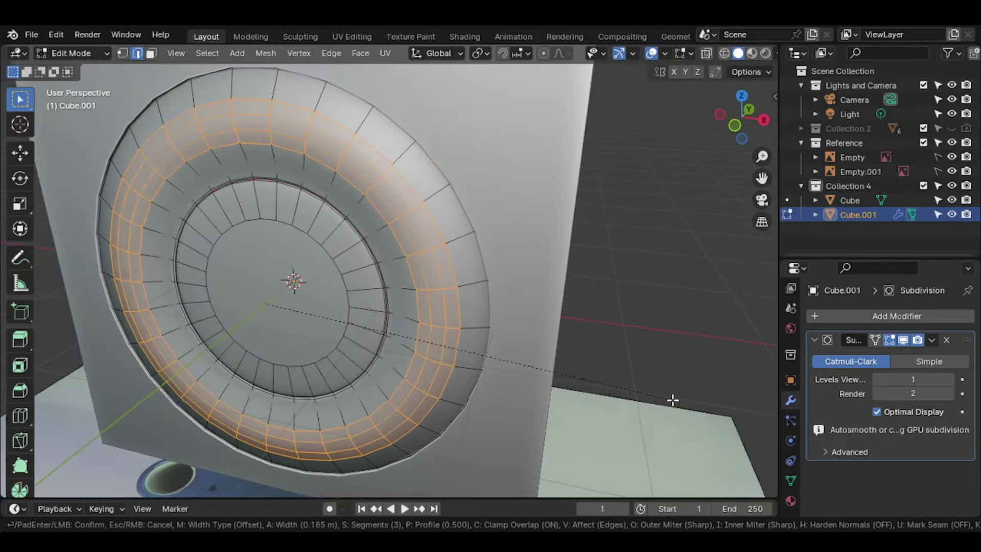
{"action": "key", "text": "c"}
{"action": "scroll", "coordinate": [546, 378], "scroll_direction": "down", "scroll_amount": 2}
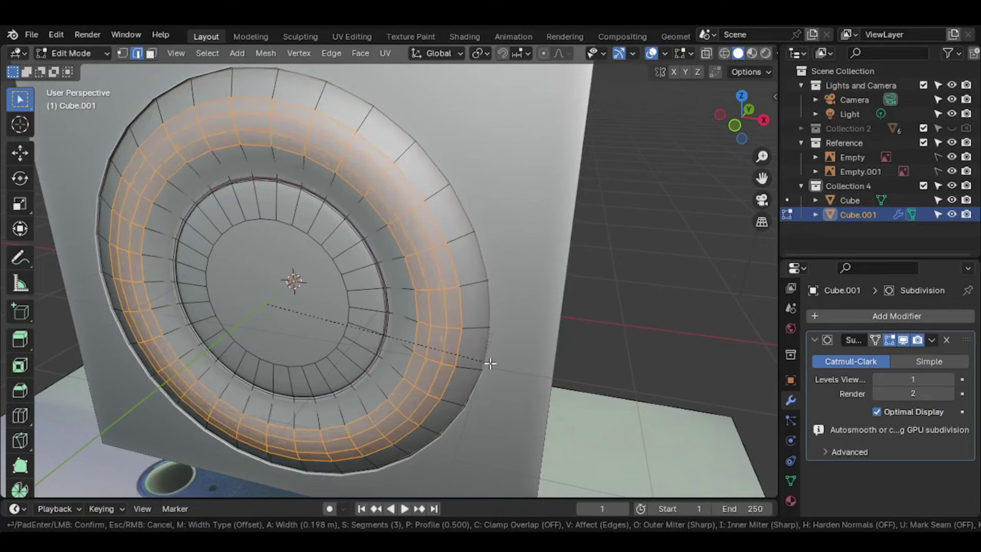
{"action": "left_click", "coordinate": [495, 369]}
Step: Collapse the disc's subdivision settings, then select the Cube body and edit its mesh
{"action": "key", "text": "Tab"}
{"action": "mouse_move", "coordinate": [495, 368]}
{"action": "middle_mouse_down"}
{"action": "mouse_move", "coordinate": [409, 328]}
{"action": "mouse_move", "coordinate": [635, 329]}
{"action": "middle_mouse_up"}
{"action": "left_click", "coordinate": [814, 340]}
{"action": "mouse_move", "coordinate": [562, 357]}
{"action": "middle_mouse_down"}
{"action": "mouse_move", "coordinate": [444, 382]}
{"action": "mouse_move", "coordinate": [507, 322]}
{"action": "mouse_move", "coordinate": [495, 324]}
{"action": "mouse_move", "coordinate": [488, 387]}
{"action": "middle_mouse_up"}
{"action": "left_click", "coordinate": [445, 394]}
{"action": "key", "text": "Tab"}
{"action": "key", "text": "Tab"}
{"action": "key", "text": "Tab"}
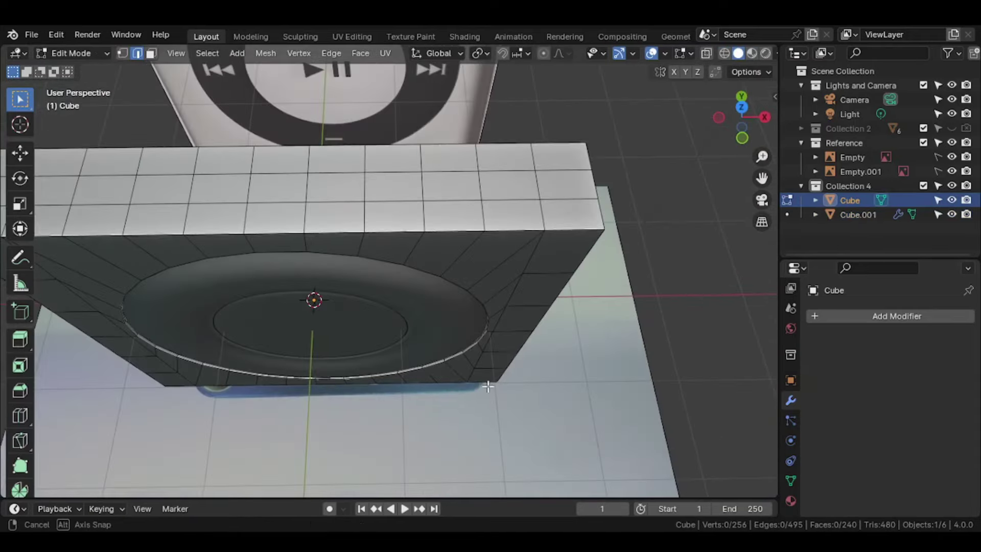
Step: Inset the faces at the body's right end and round them into a circle, scaled and rotated about Z
{"action": "left_click", "coordinate": [744, 111]}
{"action": "key", "text": "alt+z"}
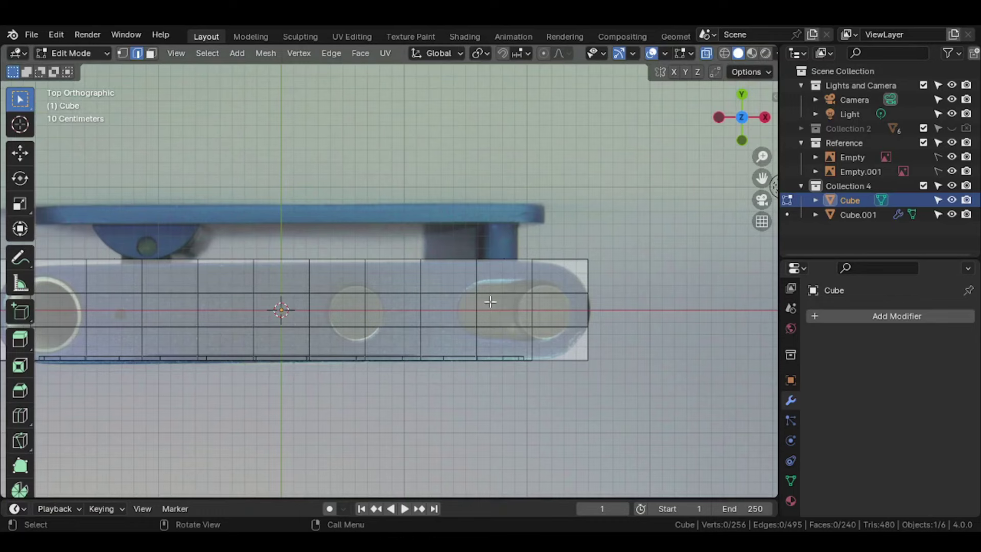
{"action": "key", "text": "alt+z"}
{"action": "key", "text": "alt+z"}
{"action": "left_click_drag", "start_coordinate": [432, 265], "coordinate": [588, 347]}
{"action": "scroll", "coordinate": [587, 347], "scroll_direction": "up", "scroll_amount": 2}
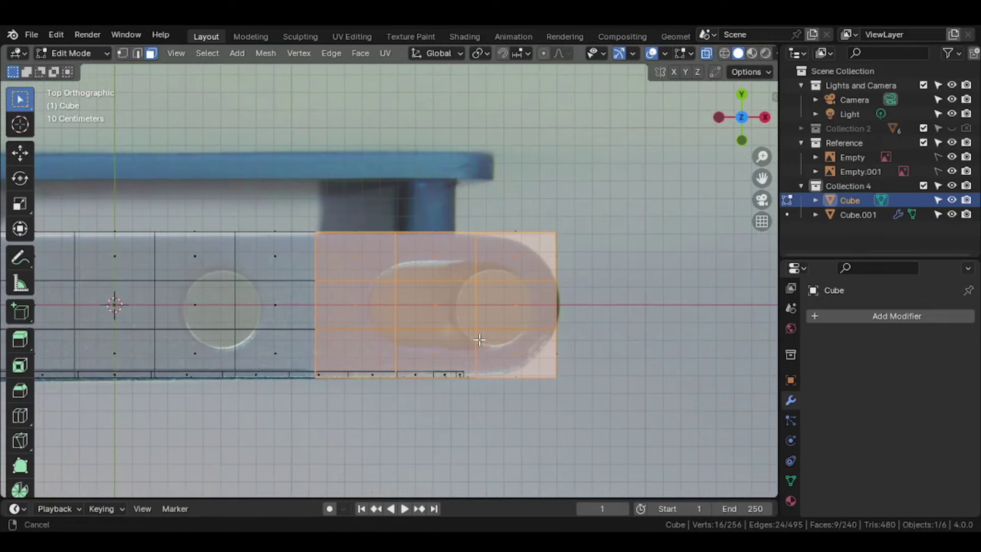
{"action": "left_click", "coordinate": [556, 378]}
{"action": "right_click", "coordinate": [490, 217]}
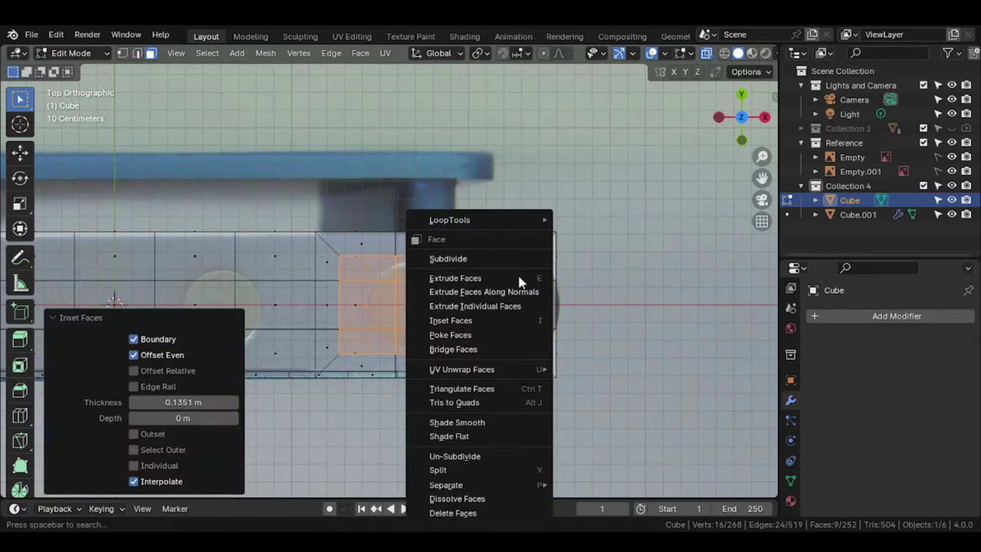
{"action": "left_click", "coordinate": [595, 236]}
{"action": "key", "text": "s"}
{"action": "left_click", "coordinate": [549, 320]}
{"action": "key", "text": "r"}
{"action": "key", "text": "shift+z"}
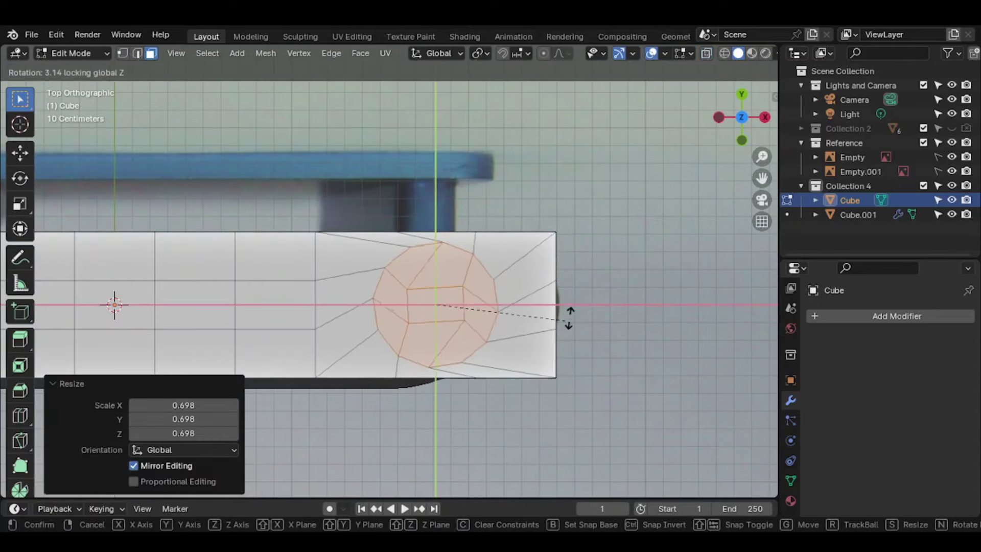
{"action": "left_click", "coordinate": [590, 275]}
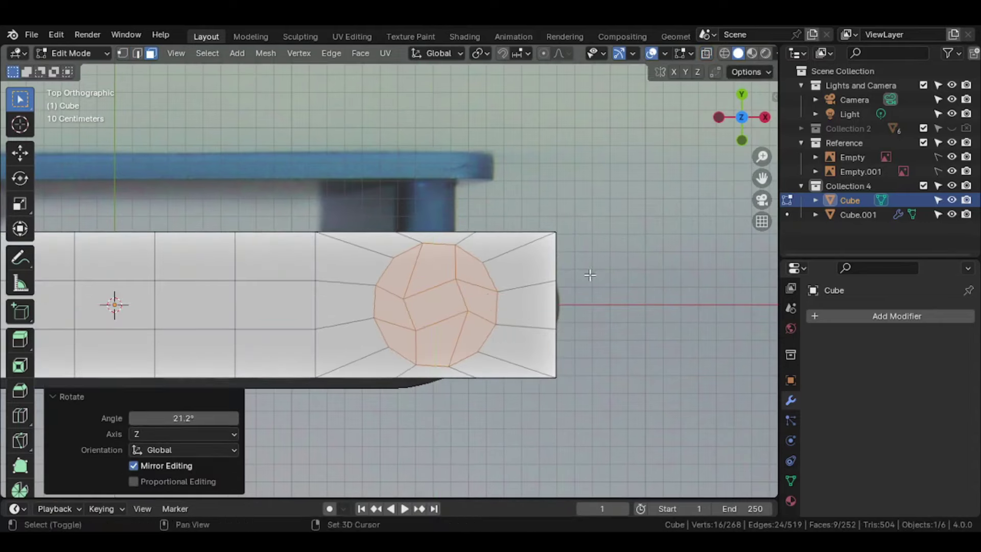
Step: Extend the face selection around the circle, shift it along X, and grow the selection
{"action": "key", "text": "alt+z"}
{"action": "key", "text": "alt+z"}
{"action": "left_click", "coordinate": [505, 369], "text": "alt+shift"}
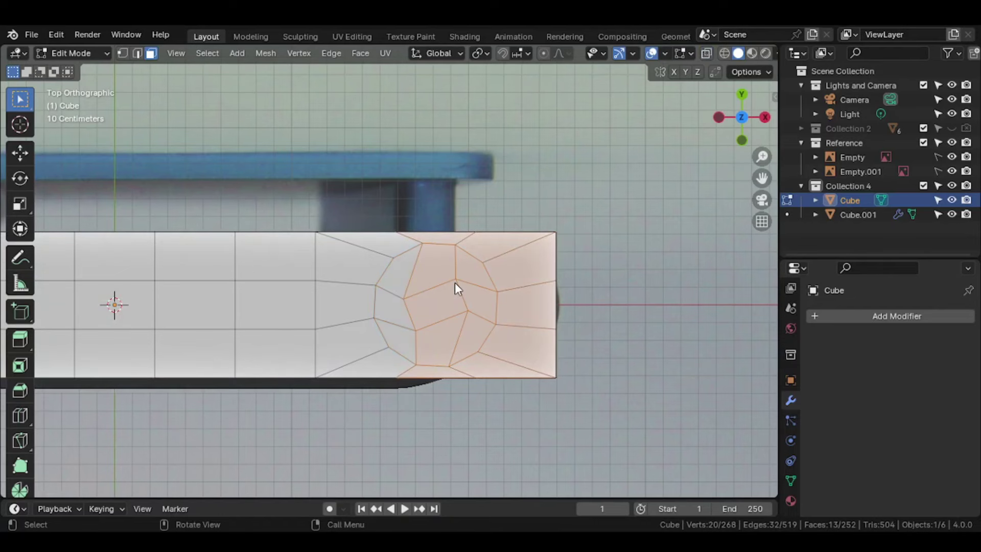
{"action": "left_click_drag", "start_coordinate": [470, 339], "coordinate": [484, 343], "text": "shift"}
{"action": "key", "text": "alt+z"}
{"action": "key", "text": "g"}
{"action": "key", "text": "x"}
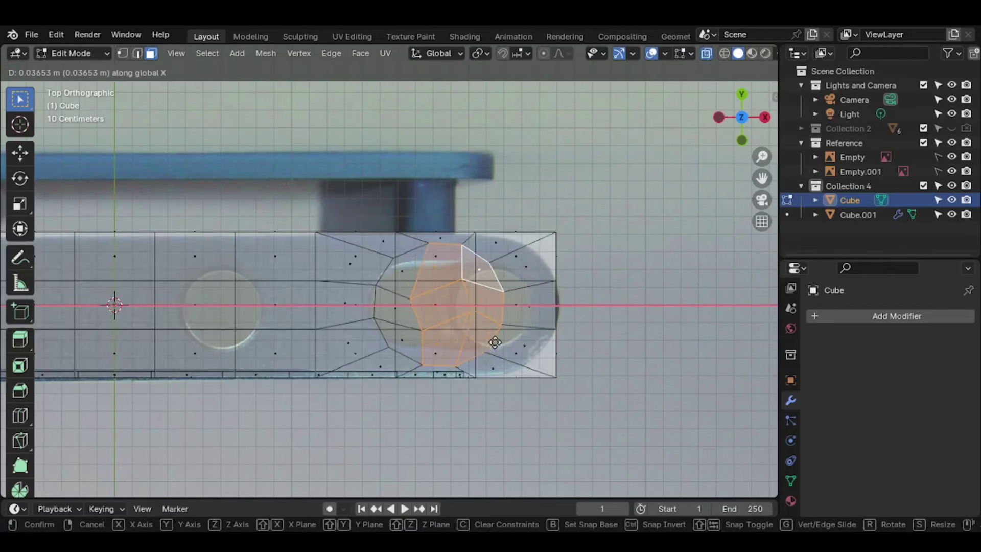
{"action": "left_click", "coordinate": [524, 344]}
{"action": "key", "text": "alt+z"}
{"action": "left_click", "coordinate": [422, 292]}
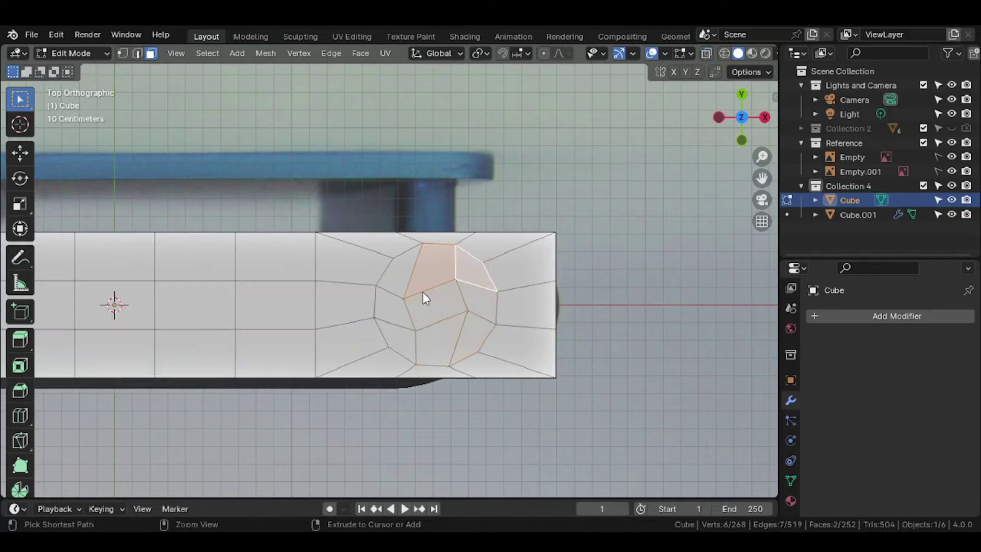
{"action": "key", "text": "ctrl+KP_Add"}
Step: Add a Subdivision Surface modifier to the body with viewport level 2
{"action": "key", "text": "Tab"}
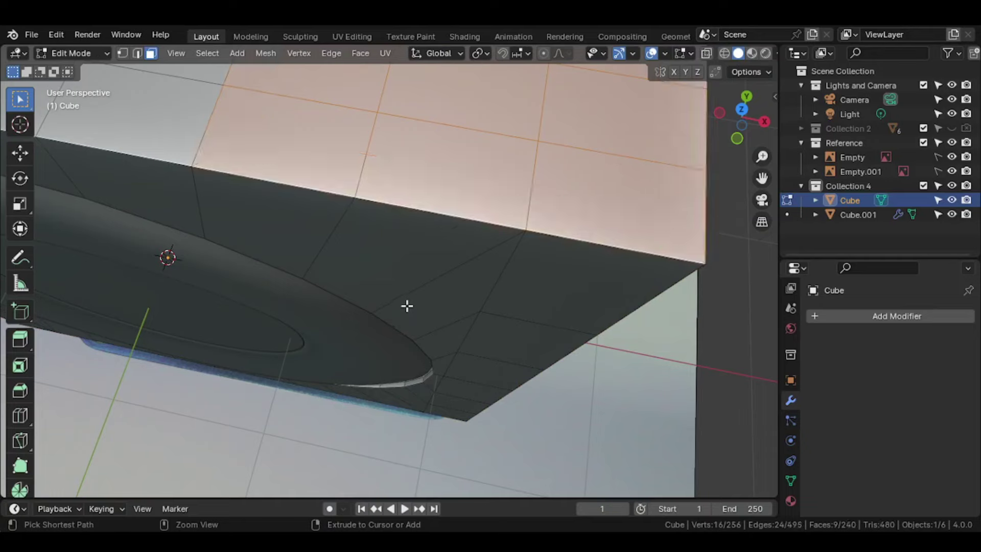
{"action": "left_click", "coordinate": [927, 319]}
{"action": "left_click", "coordinate": [782, 339]}
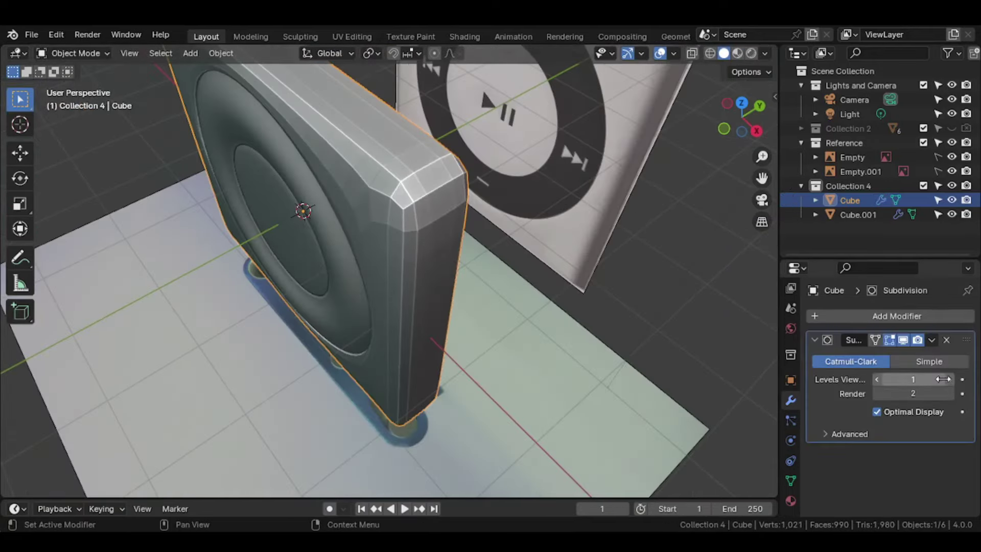
{"action": "left_click", "coordinate": [943, 378]}
{"action": "middle_click_drag", "start_coordinate": [568, 301], "coordinate": [599, 291]}
Step: From top view, inset the selected top faces again and scale the inset area smaller
{"action": "key", "text": "Tab"}
{"action": "key", "text": "KP_7"}
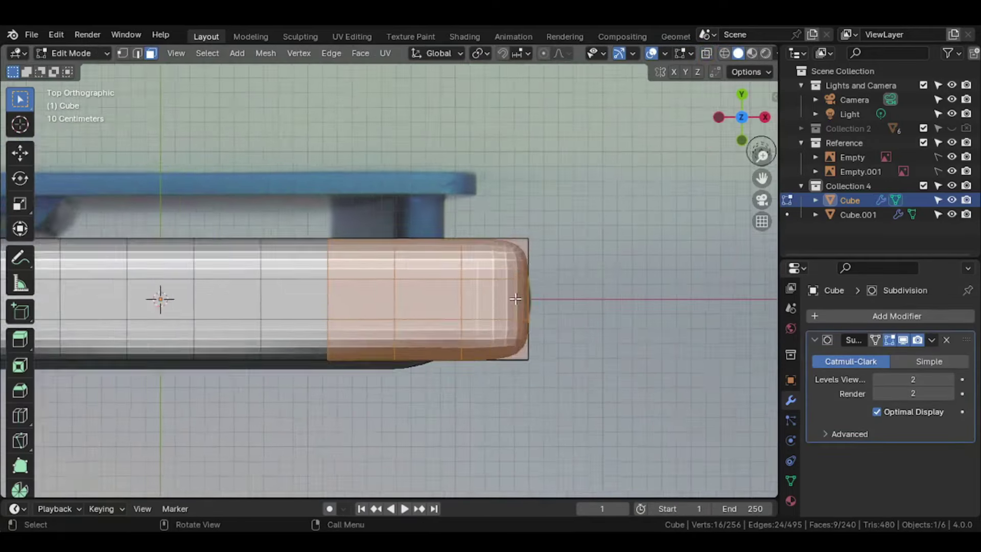
{"action": "key", "text": "alt+z"}
{"action": "scroll", "coordinate": [602, 347], "scroll_direction": "up", "scroll_amount": 1}
{"action": "key", "text": "i"}
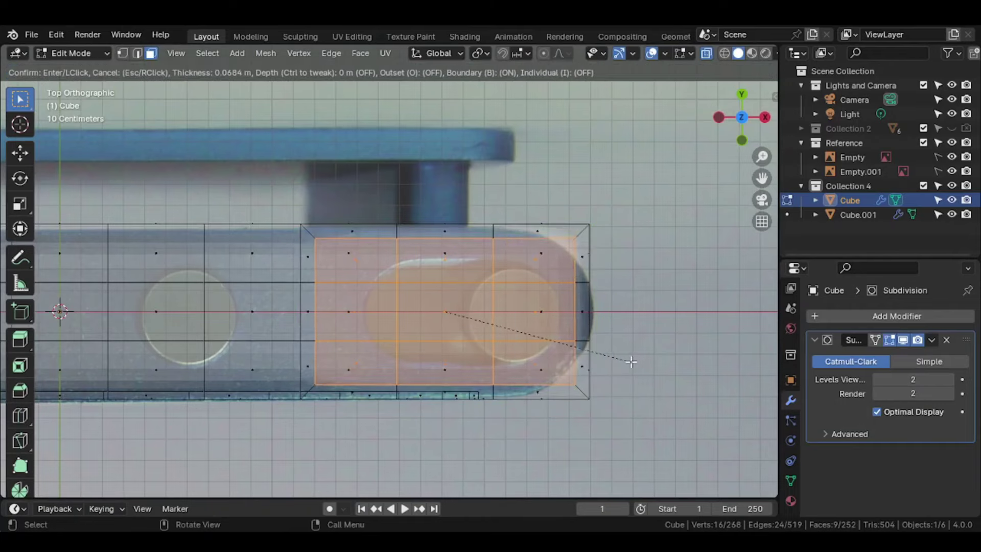
{"action": "left_click", "coordinate": [631, 361]}
{"action": "key", "text": "1"}
{"action": "left_click", "coordinate": [567, 246]}
{"action": "key", "text": "alt+z"}
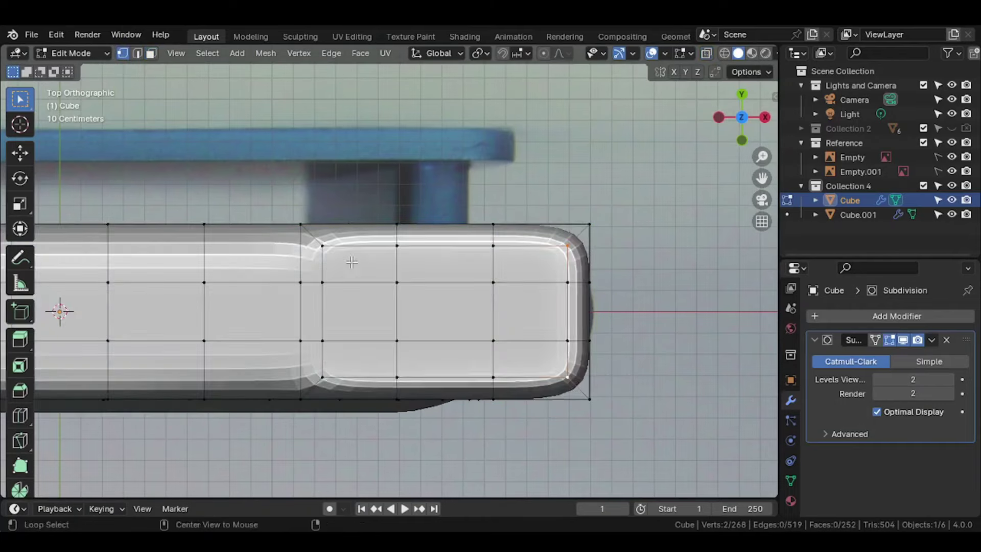
{"action": "key", "text": "alt+z"}
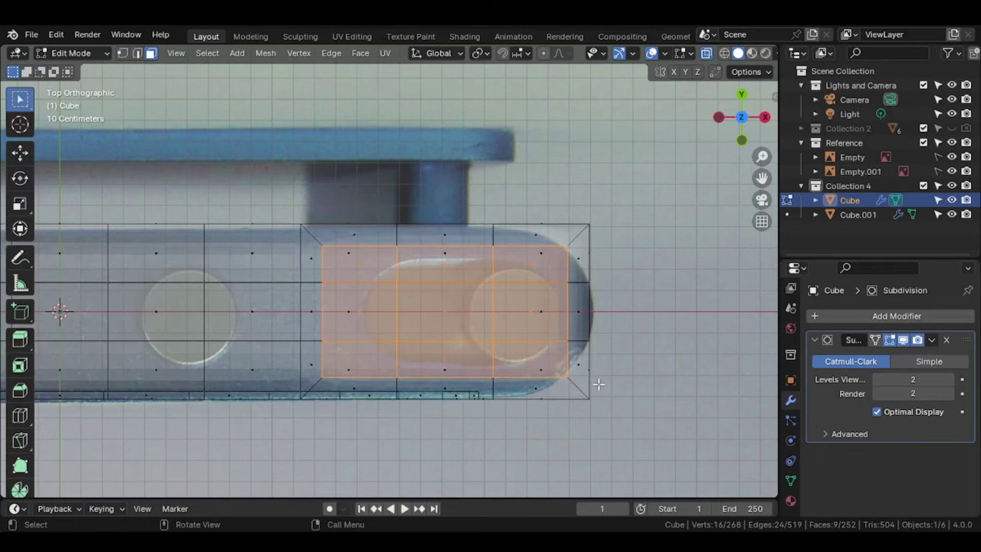
{"action": "key", "text": "s"}
{"action": "left_click", "coordinate": [583, 366]}
Step: Shift the middle vertices and the left vertex column along X to shape the oblong outline
{"action": "key", "text": "1"}
{"action": "key", "text": "alt+z"}
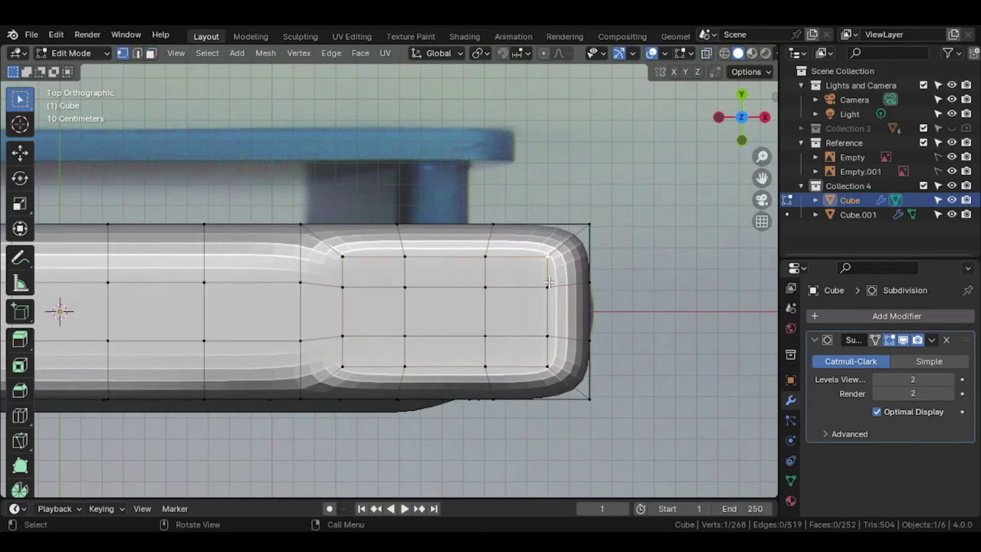
{"action": "scroll", "coordinate": [582, 367], "scroll_direction": "up", "scroll_amount": 2}
{"action": "key", "text": "alt+z"}
{"action": "key", "text": "alt+z"}
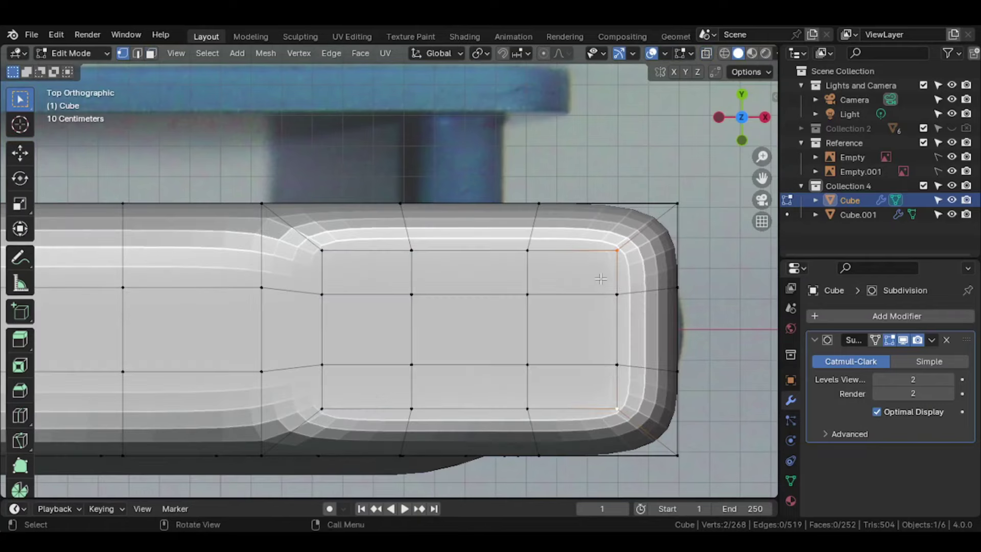
{"action": "left_click_drag", "start_coordinate": [651, 378], "coordinate": [639, 361], "text": "shift"}
{"action": "key", "text": "alt+z"}
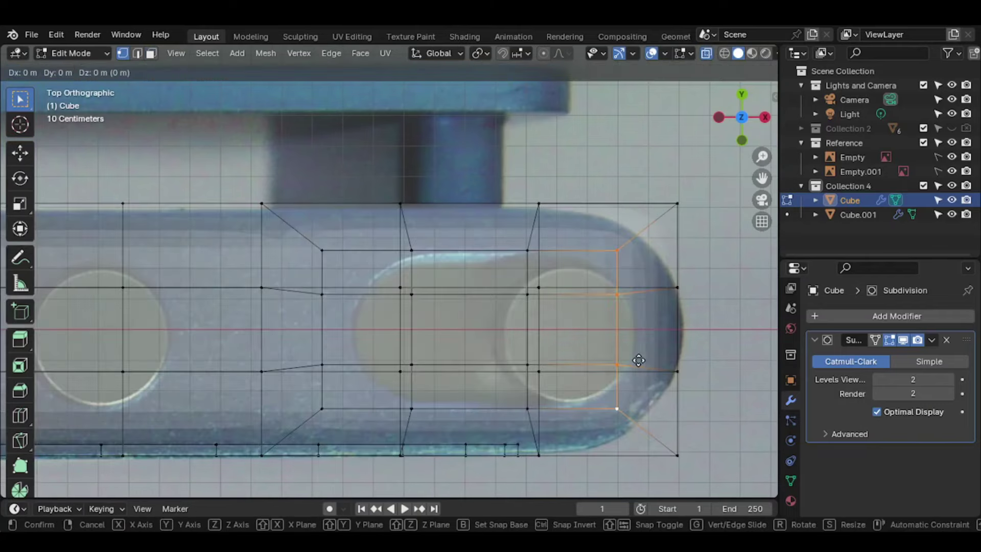
{"action": "left_click", "coordinate": [656, 358]}
{"action": "key", "text": "alt+z"}
{"action": "left_click", "coordinate": [322, 332], "text": "alt"}
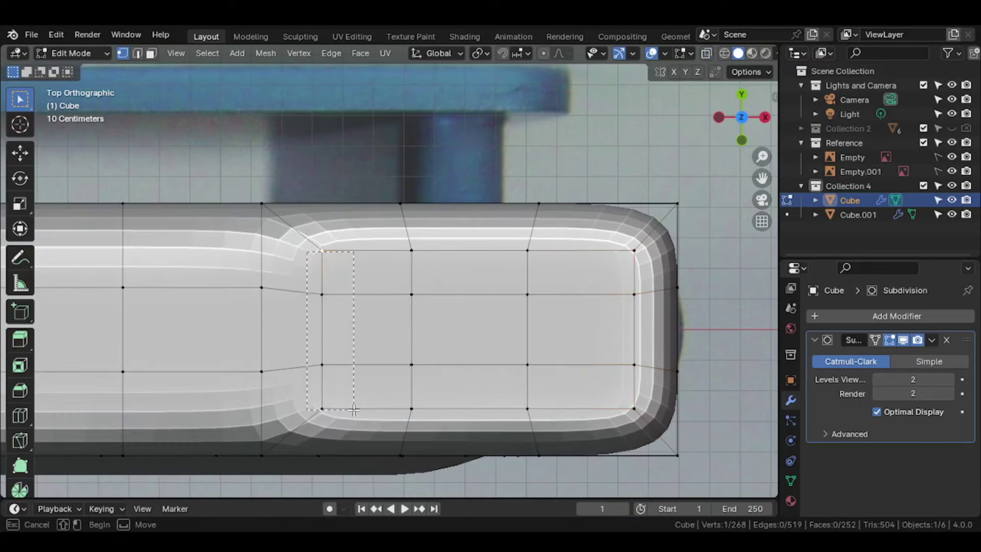
{"action": "key", "text": "alt+z"}
{"action": "key", "text": "g"}
{"action": "key", "text": "x"}
{"action": "left_click", "coordinate": [409, 357]}
Step: Move two vertices right, then narrow the vertex columns toward the centre and shift them along X
{"action": "key", "text": "alt+z"}
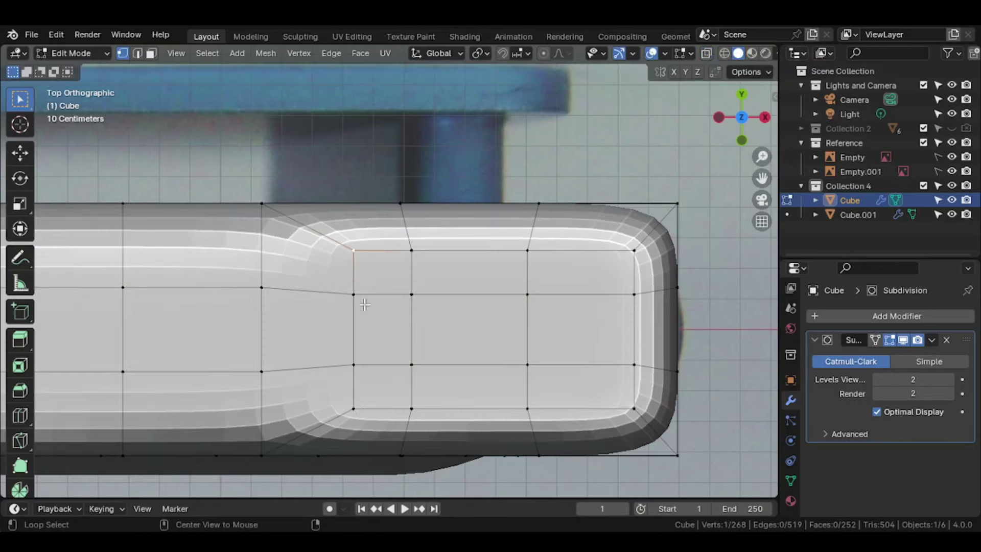
{"action": "key", "text": "g"}
{"action": "key", "text": "x"}
{"action": "left_click", "coordinate": [429, 398]}
{"action": "key", "text": "alt+z"}
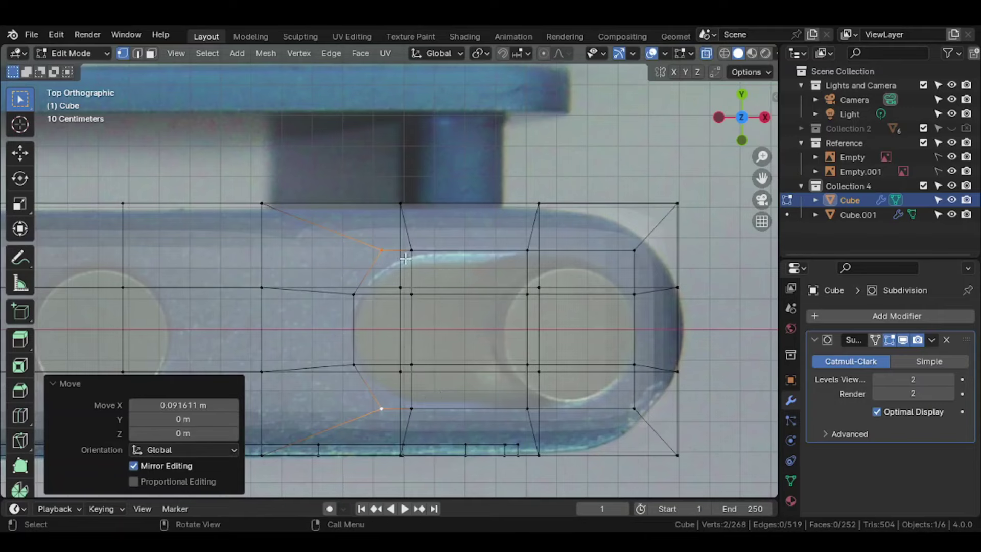
{"action": "key", "text": "alt+z"}
{"action": "left_click", "coordinate": [406, 256]}
{"action": "key", "text": "alt+z"}
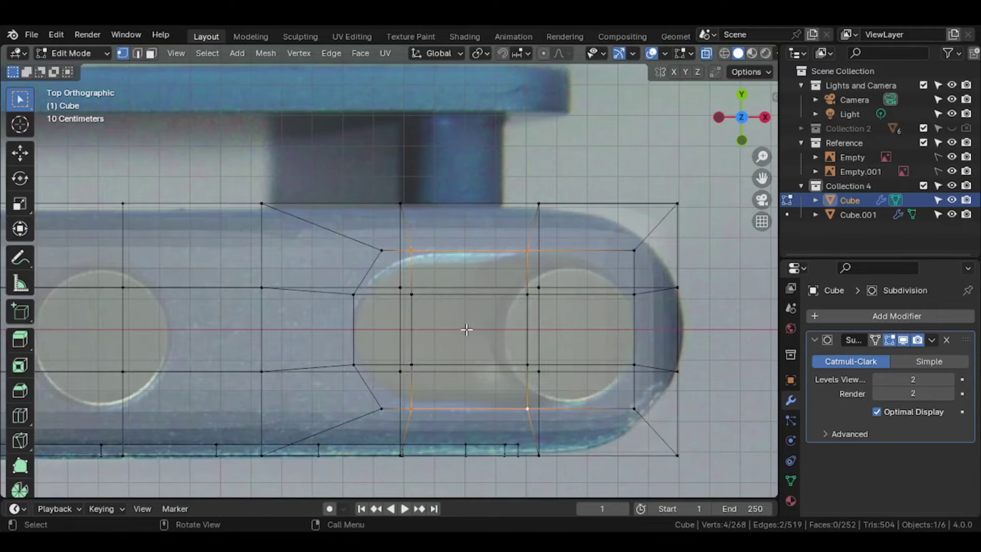
{"action": "key", "text": "alt+z"}
{"action": "key", "text": "alt+z"}
{"action": "key", "text": "s"}
{"action": "key", "text": "x"}
{"action": "left_click", "coordinate": [530, 377]}
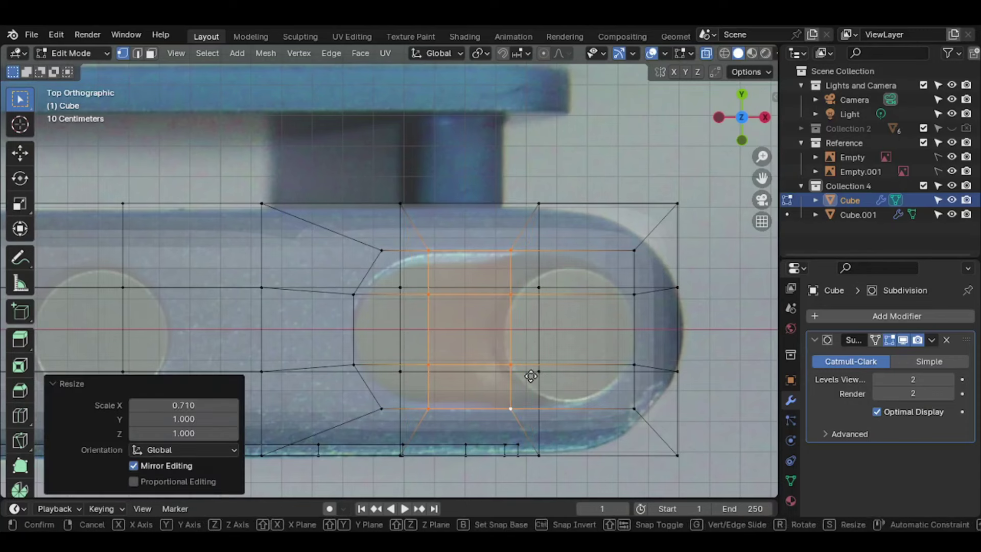
{"action": "key", "text": "g"}
{"action": "key", "text": "x"}
{"action": "left_click", "coordinate": [559, 377]}
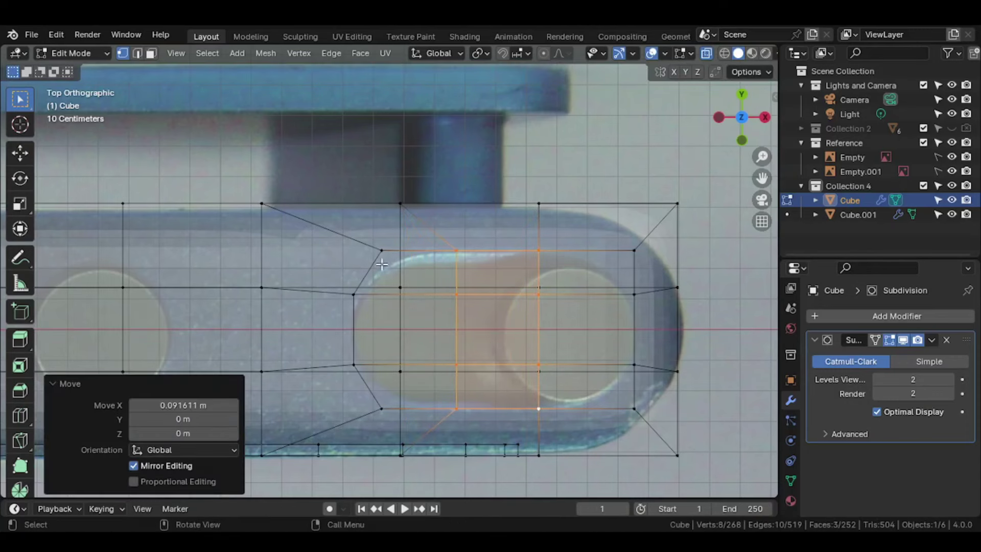
Step: Slide two more vertex groups along X to even out the pill shape
{"action": "left_click", "coordinate": [382, 251]}
{"action": "key", "text": "g"}
{"action": "key", "text": "x"}
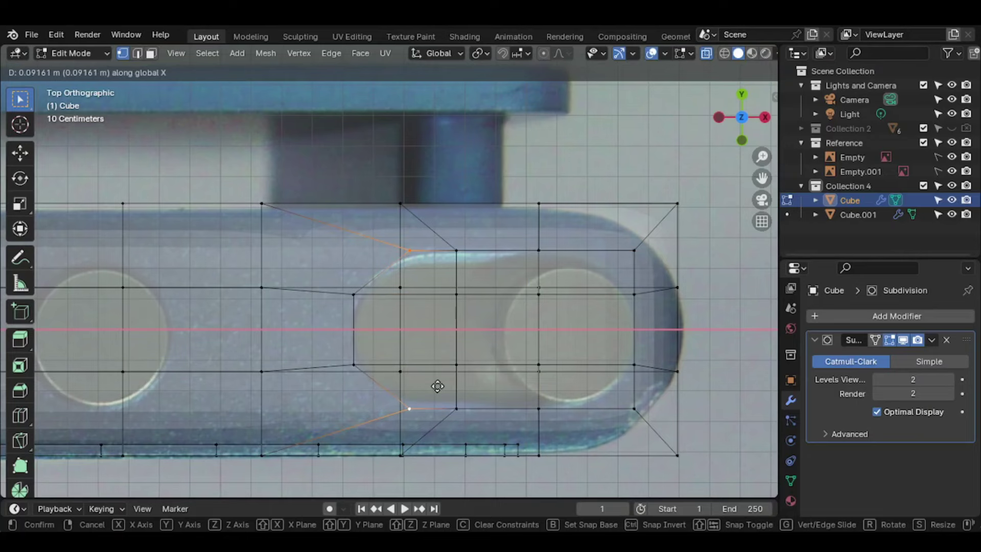
{"action": "left_click", "coordinate": [437, 385]}
{"action": "left_click", "coordinate": [634, 408]}
{"action": "key", "text": "g"}
{"action": "key", "text": "x"}
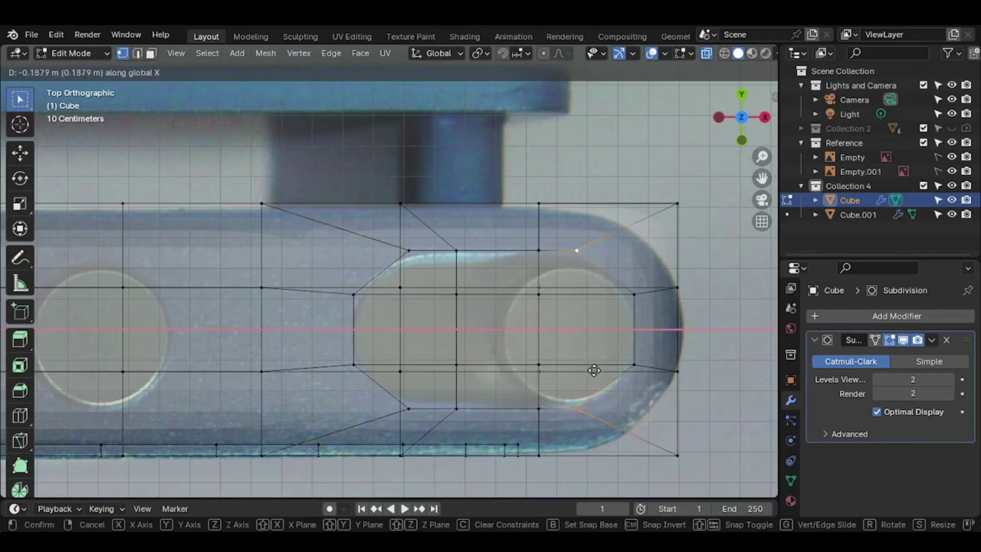
{"action": "left_click", "coordinate": [592, 370]}
Step: Extrude the pill-shaped top faces deep into the body and delete the bottom faces
{"action": "key", "text": "Tab"}
{"action": "key", "text": "alt+z"}
{"action": "middle_click_drag", "start_coordinate": [593, 369], "coordinate": [563, 341]}
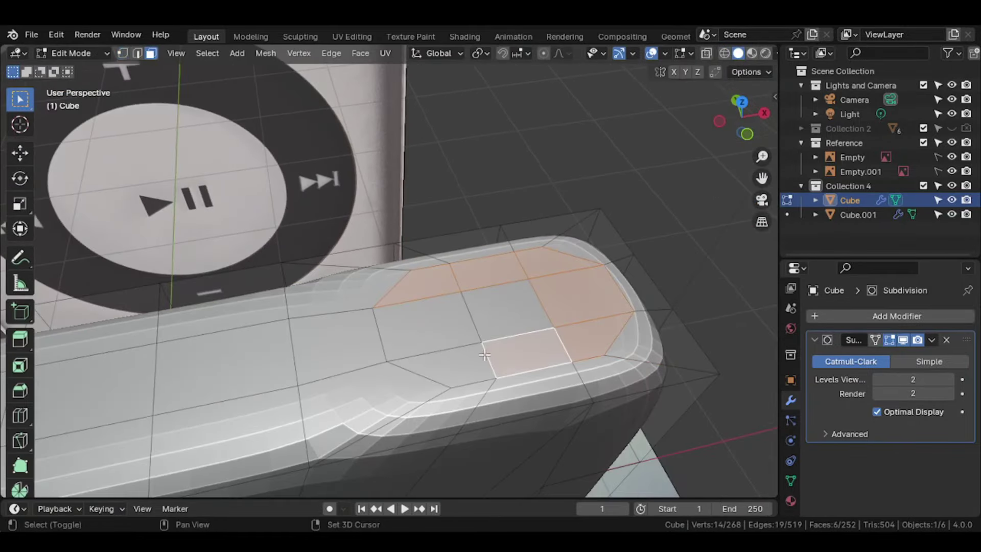
{"action": "key", "text": "e"}
{"action": "left_click", "coordinate": [543, 402]}
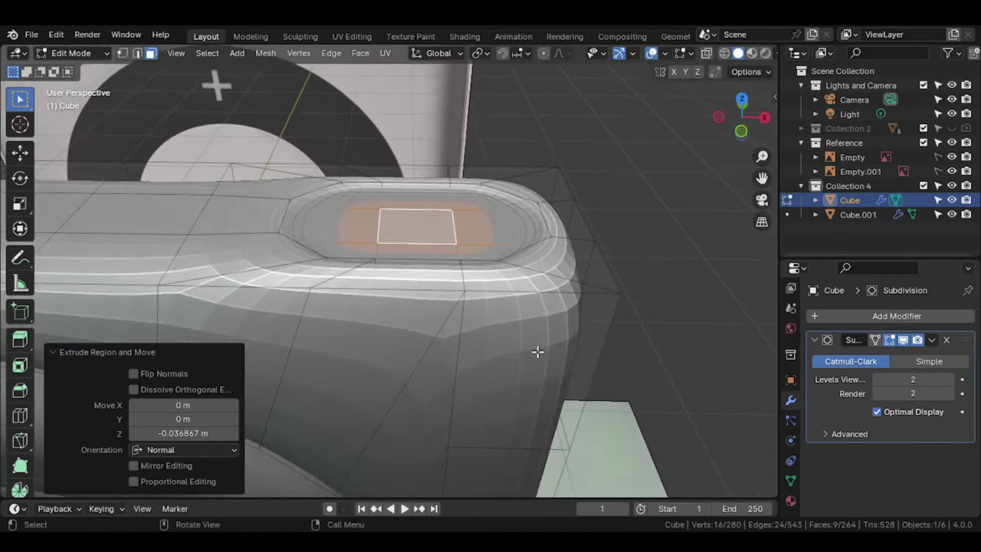
{"action": "key", "text": "x"}
{"action": "left_click", "coordinate": [531, 338]}
{"action": "middle_click_drag", "start_coordinate": [534, 361], "coordinate": [531, 421]}
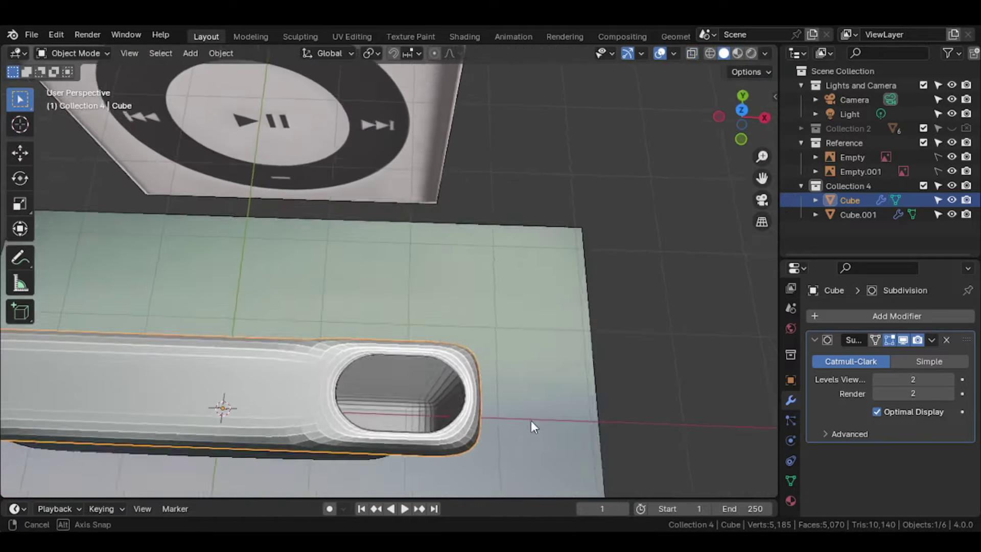
Step: Inset the faces around the left reference circle and round them into a circle, scaled and rotated about Z
{"action": "scroll", "coordinate": [462, 281], "scroll_direction": "down", "scroll_amount": 5}
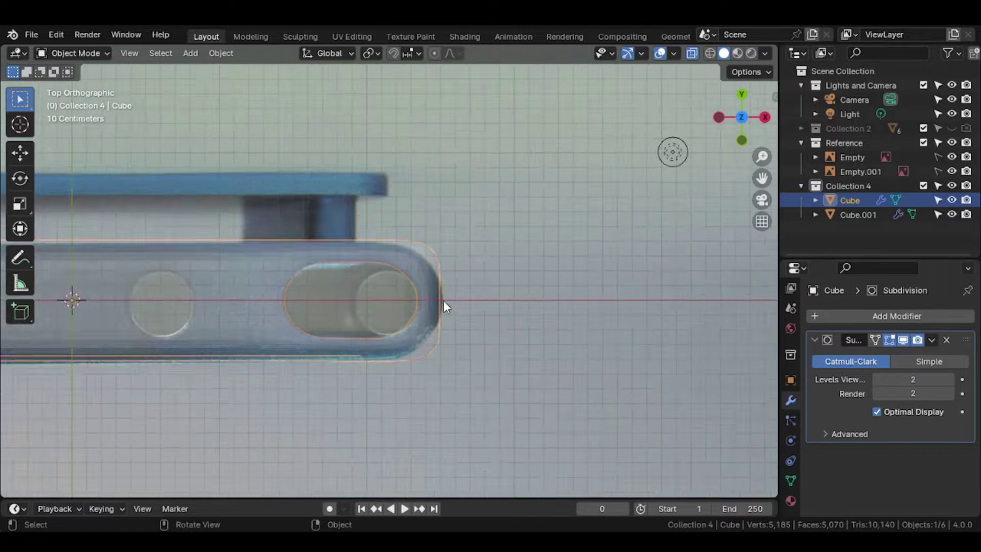
{"action": "scroll", "coordinate": [476, 277], "scroll_direction": "up", "scroll_amount": 5}
{"action": "key", "text": "Tab"}
{"action": "mouse_move", "coordinate": [299, 200]}
{"action": "left_mouse_down"}
{"action": "mouse_move", "coordinate": [391, 265]}
{"action": "mouse_move", "coordinate": [475, 299]}
{"action": "left_mouse_up"}
{"action": "key", "text": "alt+z"}
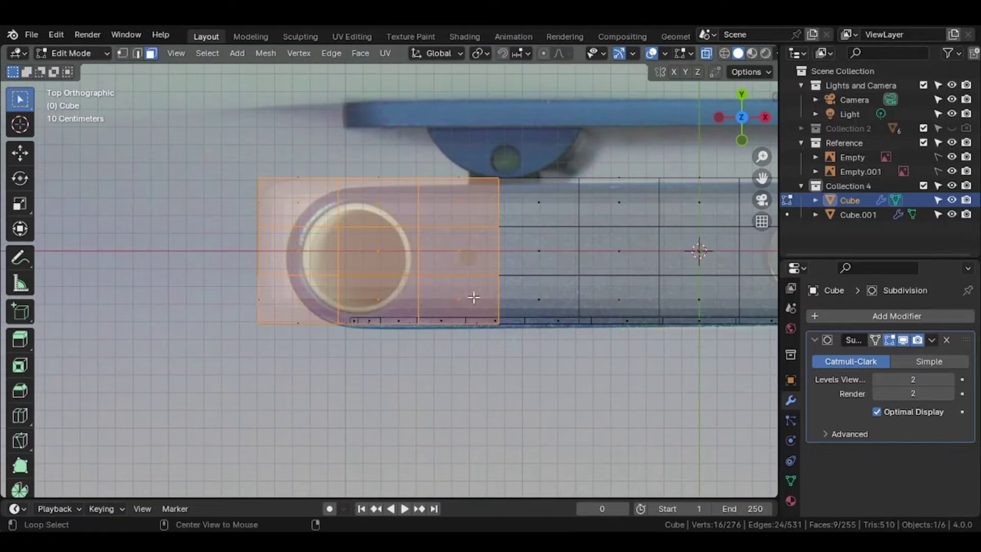
{"action": "key", "text": "i"}
{"action": "left_click", "coordinate": [505, 313]}
{"action": "right_click", "coordinate": [441, 240]}
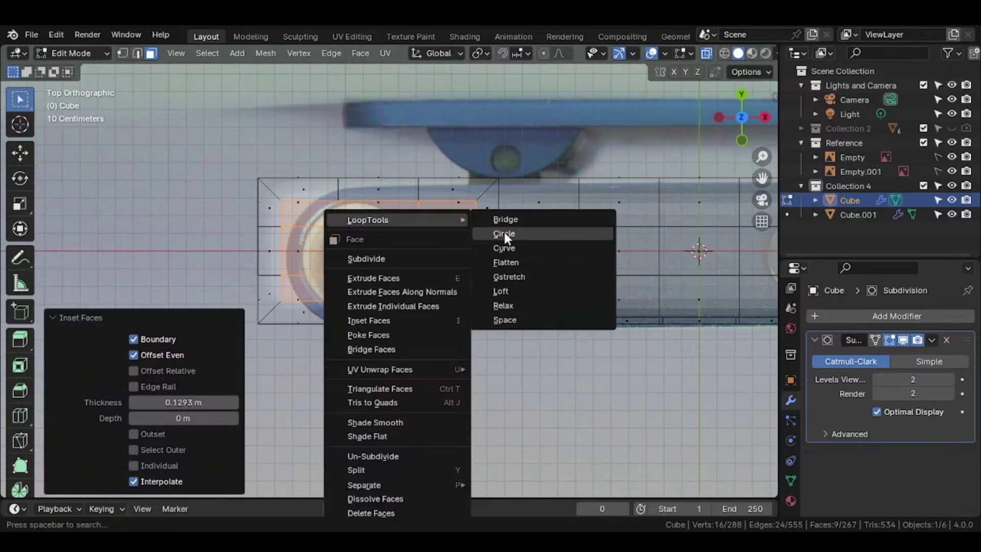
{"action": "left_click", "coordinate": [503, 237]}
{"action": "key", "text": "alt+z"}
{"action": "key", "text": "s"}
{"action": "left_click", "coordinate": [478, 276]}
{"action": "key", "text": "r"}
{"action": "key", "text": "shift+z"}
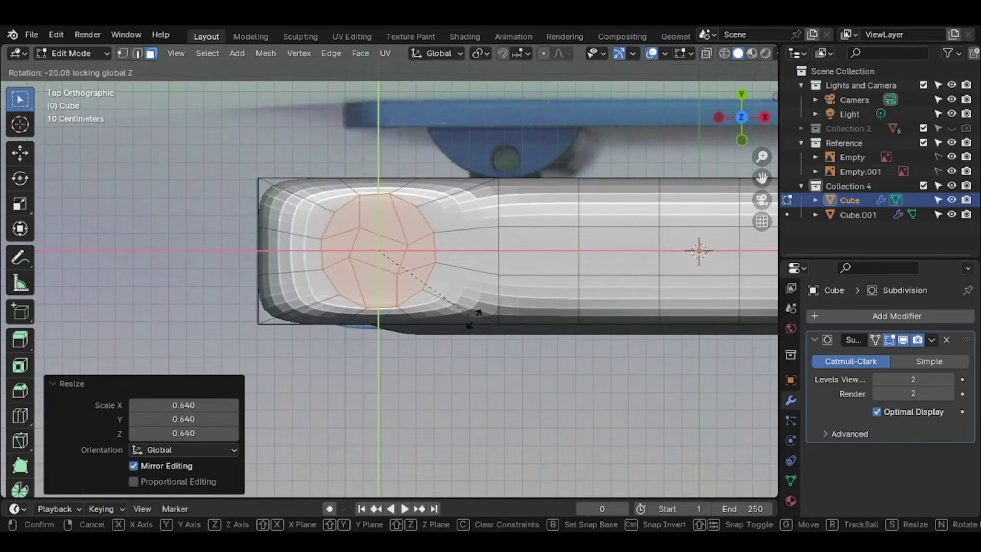
{"action": "left_click", "coordinate": [472, 317]}
Step: Move the circle along X over the reference hole, then resize it and reposition it along Y
{"action": "scroll", "coordinate": [480, 312], "scroll_direction": "up", "scroll_amount": 2}
{"action": "key", "text": "alt+z"}
{"action": "key", "text": "g"}
{"action": "key", "text": "x"}
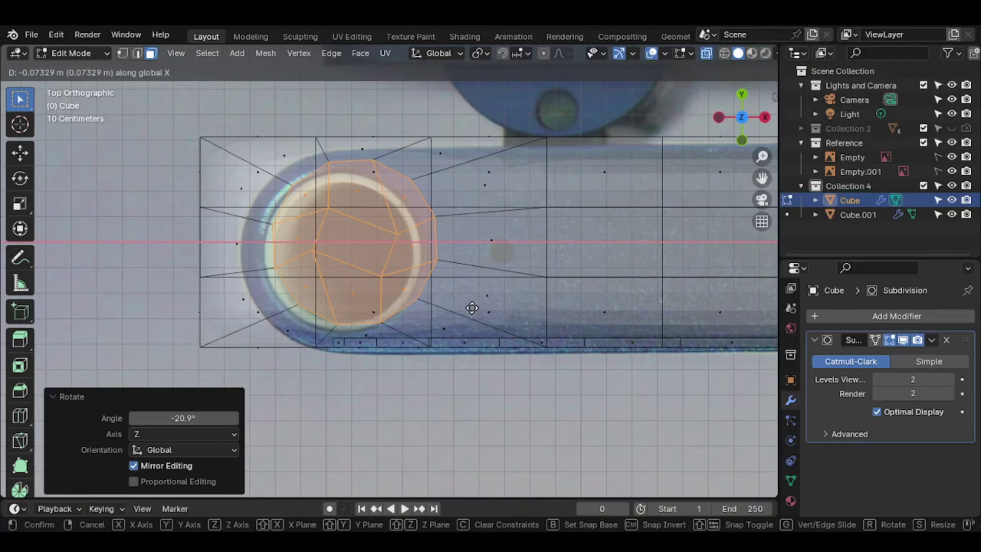
{"action": "left_click", "coordinate": [467, 310]}
{"action": "key", "text": "alt+z"}
{"action": "mouse_move", "coordinate": [562, 256]}
{"action": "middle_mouse_down"}
{"action": "mouse_move", "coordinate": [616, 262]}
{"action": "mouse_move", "coordinate": [517, 255]}
{"action": "middle_mouse_up"}
{"action": "key", "text": "alt+z"}
{"action": "scroll", "coordinate": [517, 255], "scroll_direction": "up", "scroll_amount": 2}
{"action": "key", "text": "s"}
{"action": "left_click", "coordinate": [478, 286]}
{"action": "key", "text": "g"}
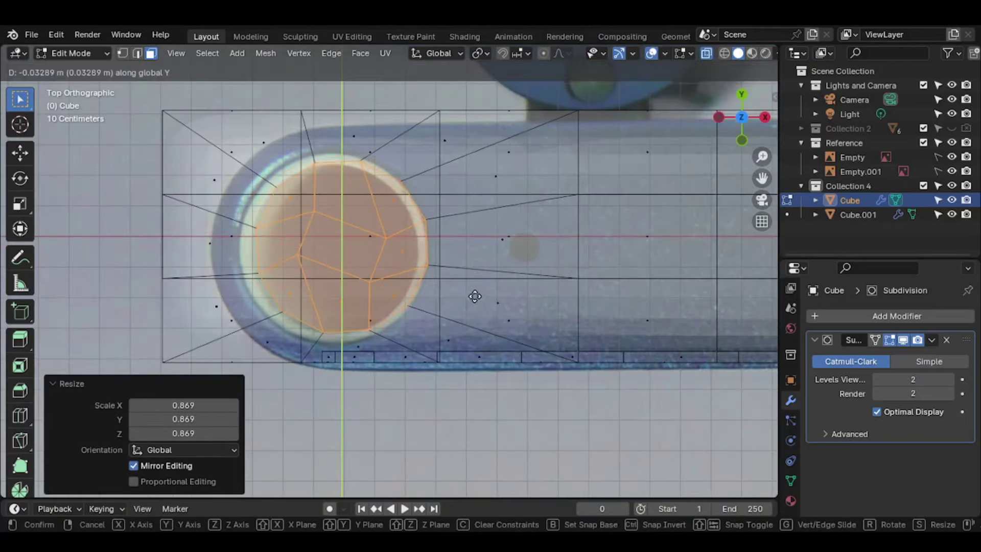
{"action": "left_click", "coordinate": [474, 297]}
{"action": "key", "text": "alt+z"}
Step: Nudge the circle slightly left along X and give it its final size
{"action": "scroll", "coordinate": [474, 294], "scroll_direction": "down", "scroll_amount": 1}
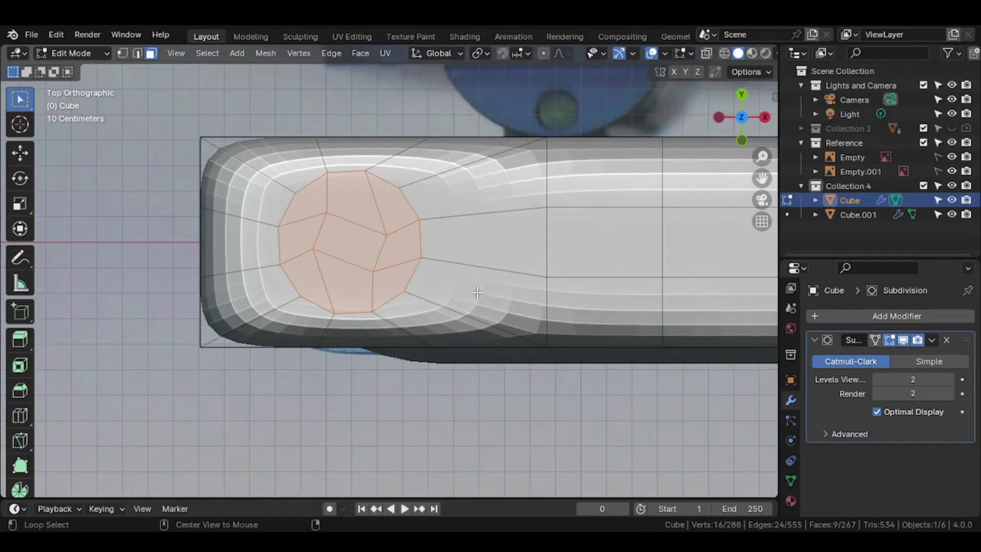
{"action": "key", "text": "alt+z"}
{"action": "key", "text": "g"}
{"action": "key", "text": "x"}
{"action": "left_click", "coordinate": [427, 295]}
{"action": "key", "text": "s"}
{"action": "left_click", "coordinate": [525, 309]}
{"action": "key", "text": "alt+z"}
{"action": "middle_click_drag", "start_coordinate": [525, 310], "coordinate": [569, 221]}
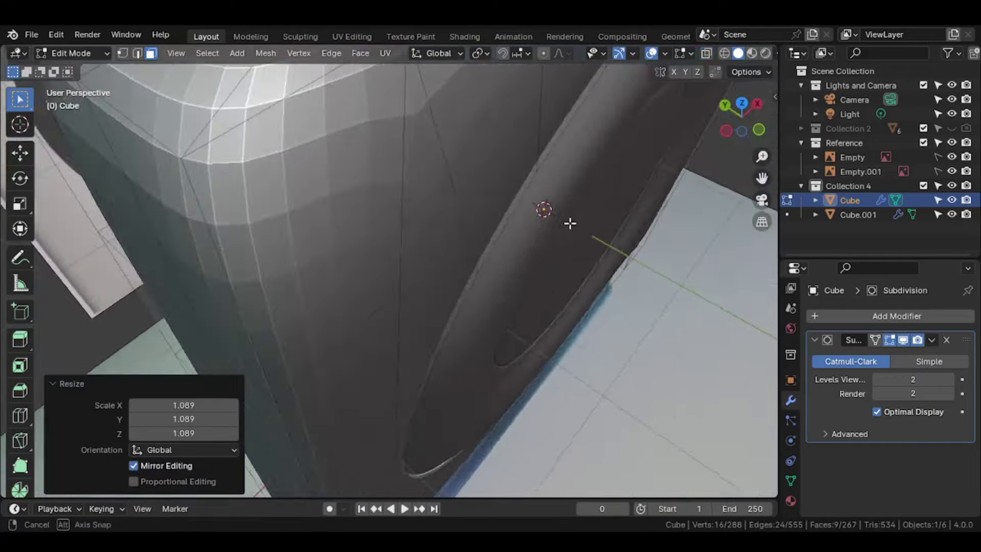
Step: Extrude the round faces down into the body to form the recessed hole
{"action": "key", "text": "e"}
{"action": "left_click", "coordinate": [514, 305]}
{"action": "key", "text": "i"}
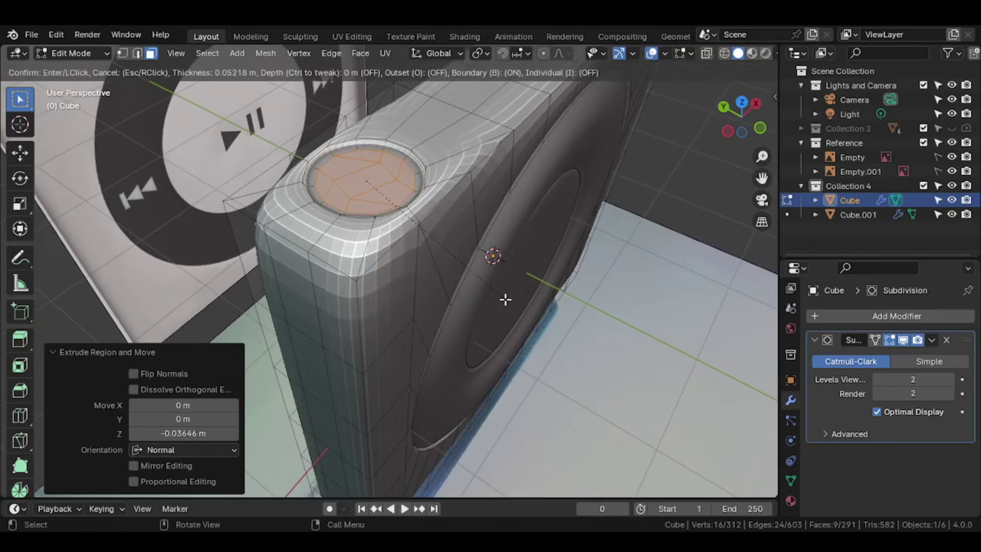
{"action": "key", "text": "Escape"}
{"action": "key", "text": "e"}
{"action": "left_click", "coordinate": [501, 306]}
{"action": "key", "text": "Tab"}
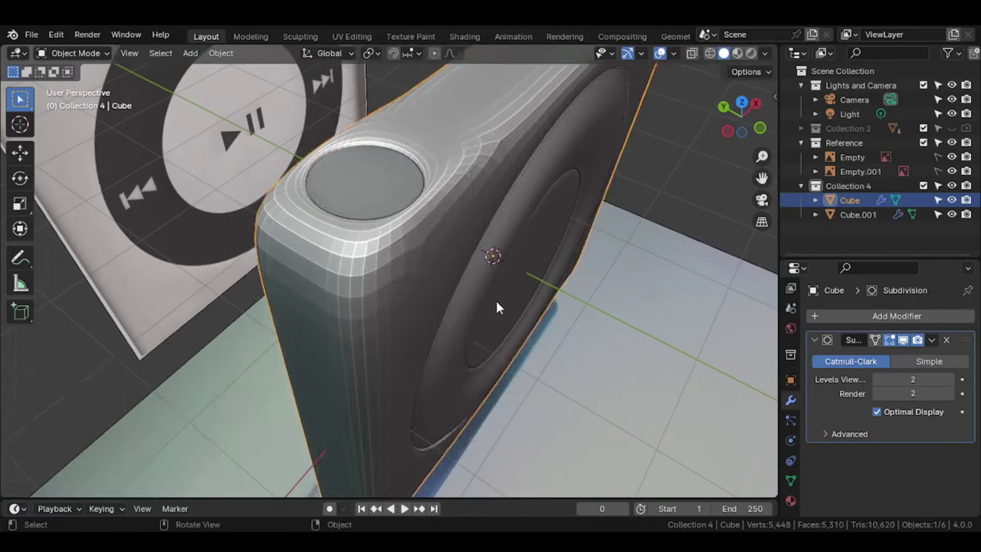
{"action": "mouse_move", "coordinate": [495, 298]}
{"action": "middle_mouse_down"}
{"action": "mouse_move", "coordinate": [545, 275]}
{"action": "mouse_move", "coordinate": [409, 315]}
{"action": "middle_mouse_up"}
{"action": "left_click", "coordinate": [736, 105]}
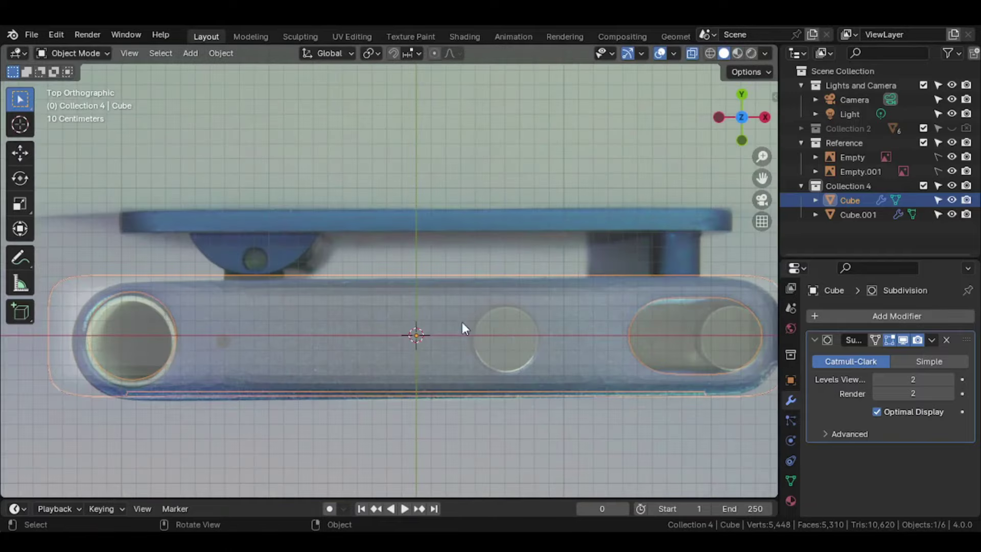
Step: Add a centred edge loop across the body in Edit Mode
{"action": "key", "text": "Tab"}
{"action": "key", "text": "alt+z"}
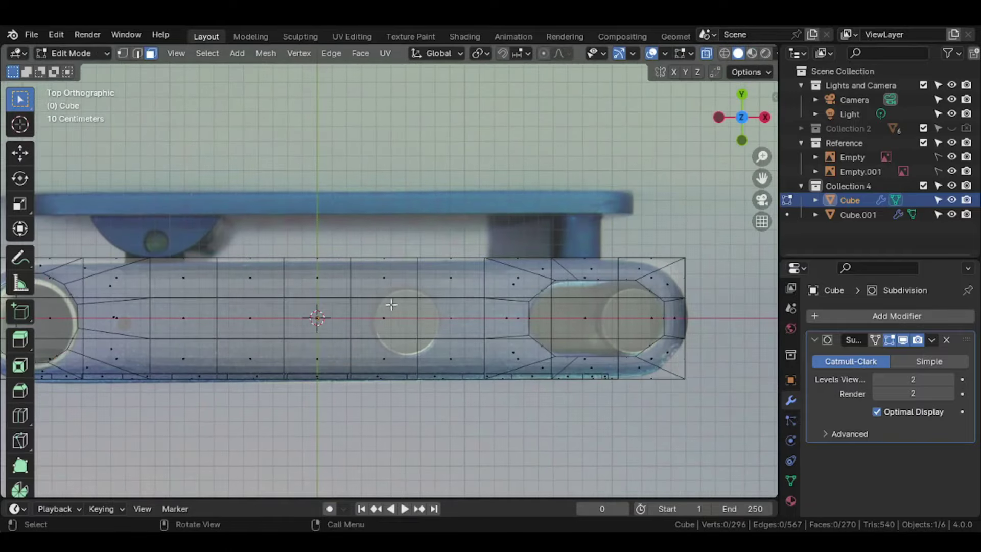
{"action": "key", "text": "ctrl+r"}
{"action": "left_click", "coordinate": [389, 301]}
{"action": "right_click", "coordinate": [390, 300]}
{"action": "middle_click_drag", "start_coordinate": [389, 300], "coordinate": [460, 230]}
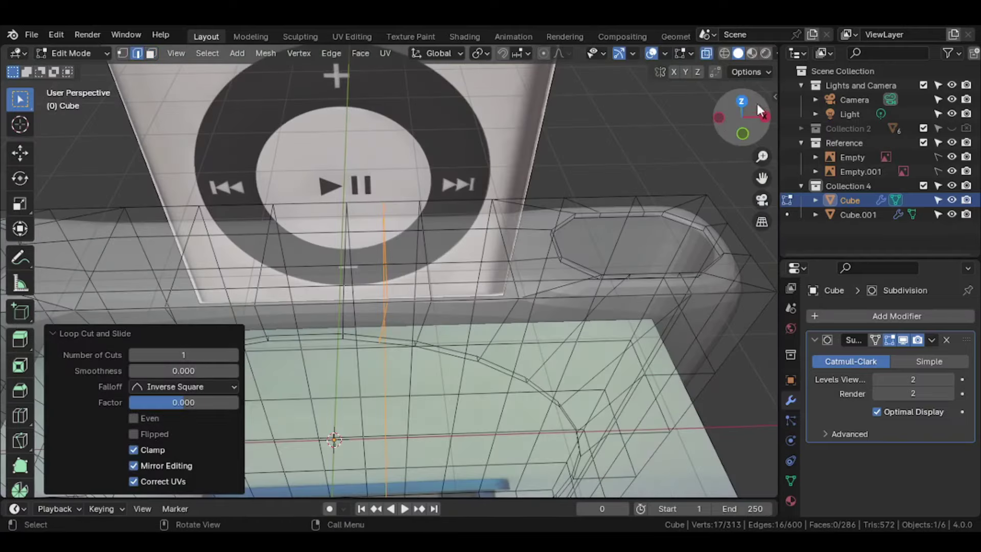
{"action": "key", "text": "KP_7"}
{"action": "key", "text": "alt+z"}
{"action": "key", "text": "g"}
{"action": "key", "text": "Escape"}
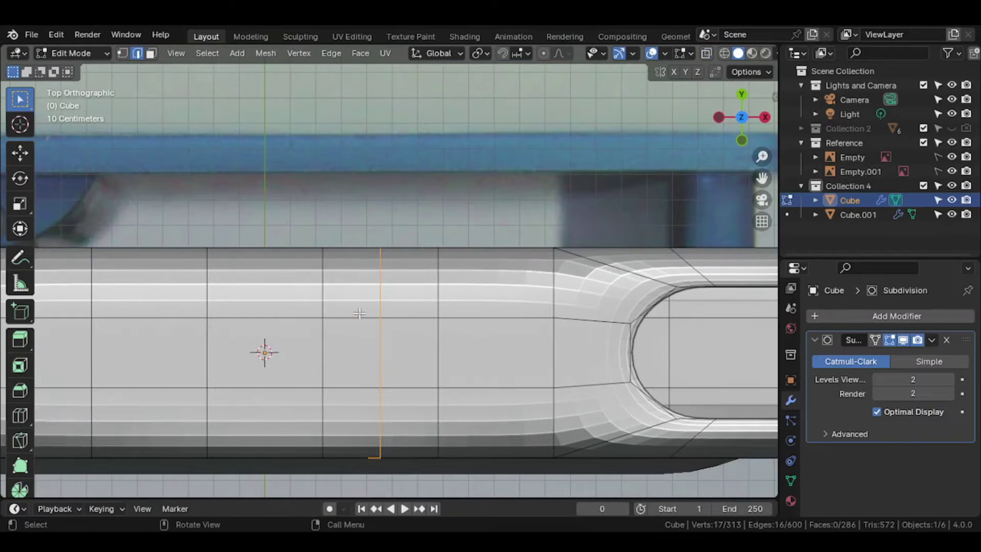
Step: Inset the faces around the middle reference circle and round them with LoopTools Circle
{"action": "left_click_drag", "start_coordinate": [438, 374], "coordinate": [536, 405]}
{"action": "key", "text": "alt+z"}
{"action": "key", "text": "i"}
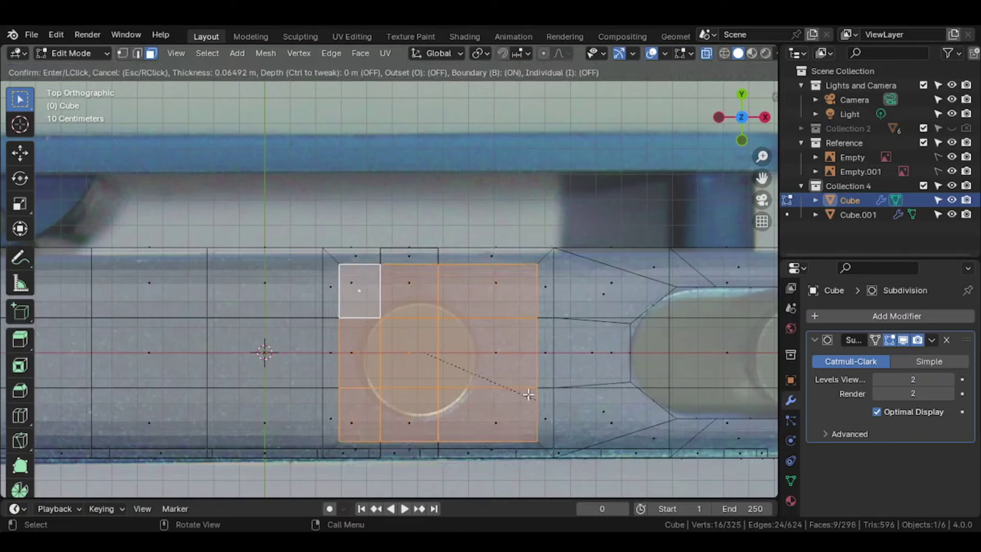
{"action": "left_click", "coordinate": [525, 394]}
{"action": "right_click", "coordinate": [434, 227]}
{"action": "left_click", "coordinate": [532, 234]}
Step: Rotate and resize the middle circle to fit the reference, keeping the final resize flat
{"action": "key", "text": "r"}
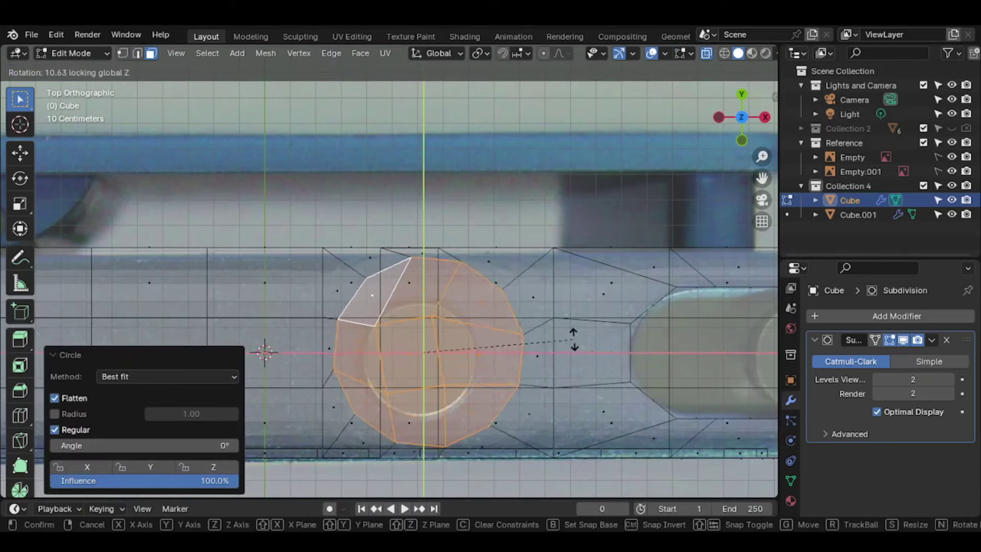
{"action": "left_click", "coordinate": [530, 338]}
{"action": "key", "text": "s"}
{"action": "left_click", "coordinate": [526, 339]}
{"action": "middle_click_drag", "start_coordinate": [526, 339], "coordinate": [423, 296], "text": "shift"}
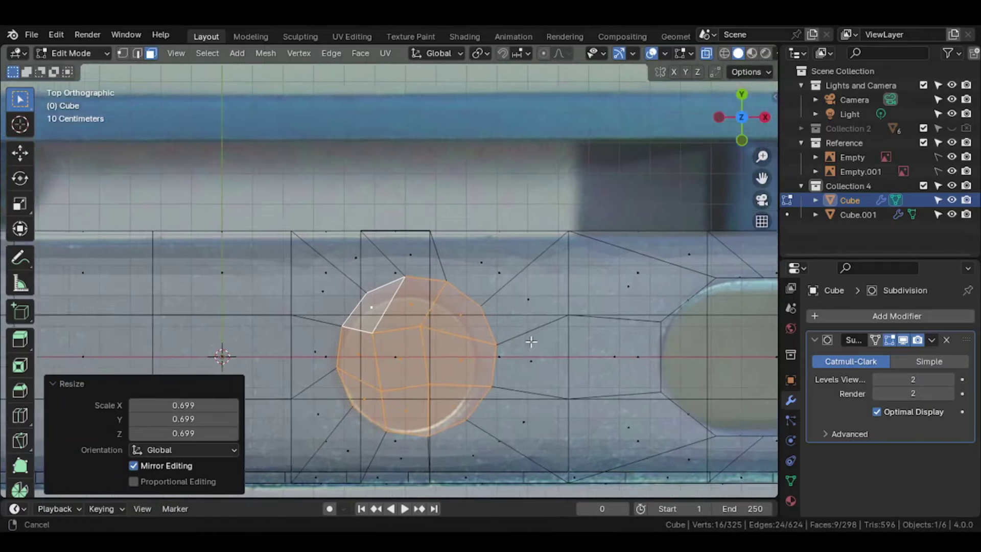
{"action": "key", "text": "s"}
{"action": "left_click", "coordinate": [493, 331]}
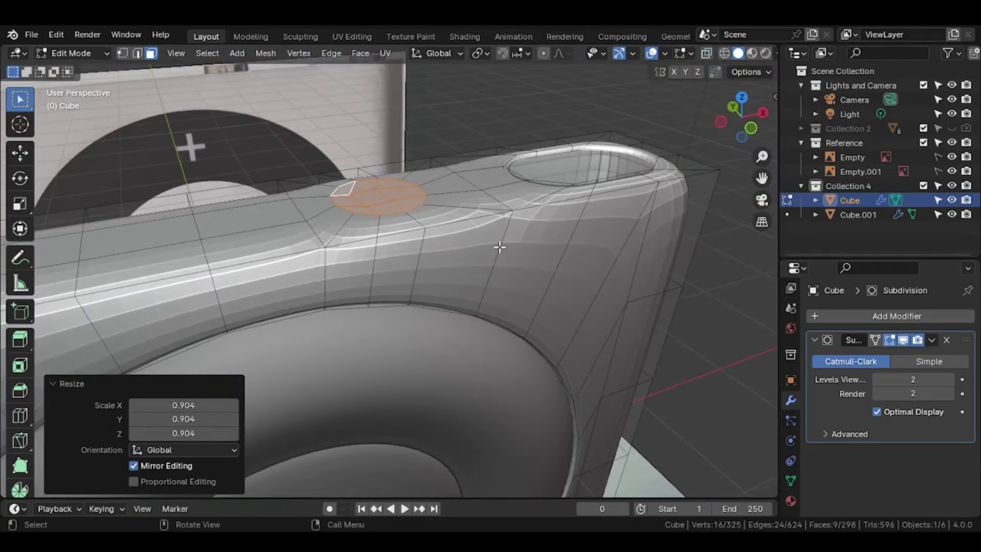
{"action": "key", "text": "s"}
{"action": "key", "text": "shift+z"}
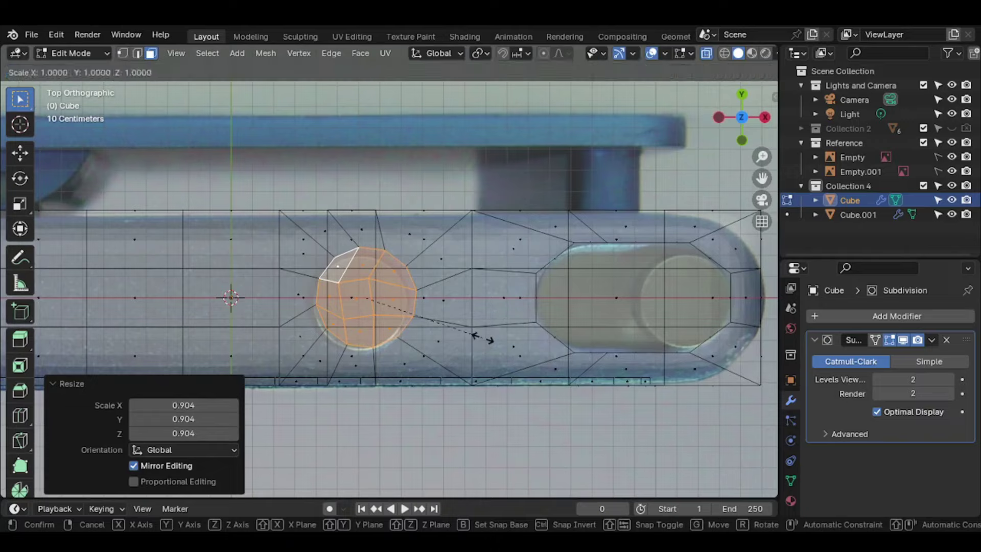
{"action": "left_click", "coordinate": [517, 346]}
Step: Sink the circle inward into a shallow dimple and view the body from the top
{"action": "middle_click_drag", "start_coordinate": [516, 346], "coordinate": [518, 251]}
{"action": "left_click", "coordinate": [522, 312]}
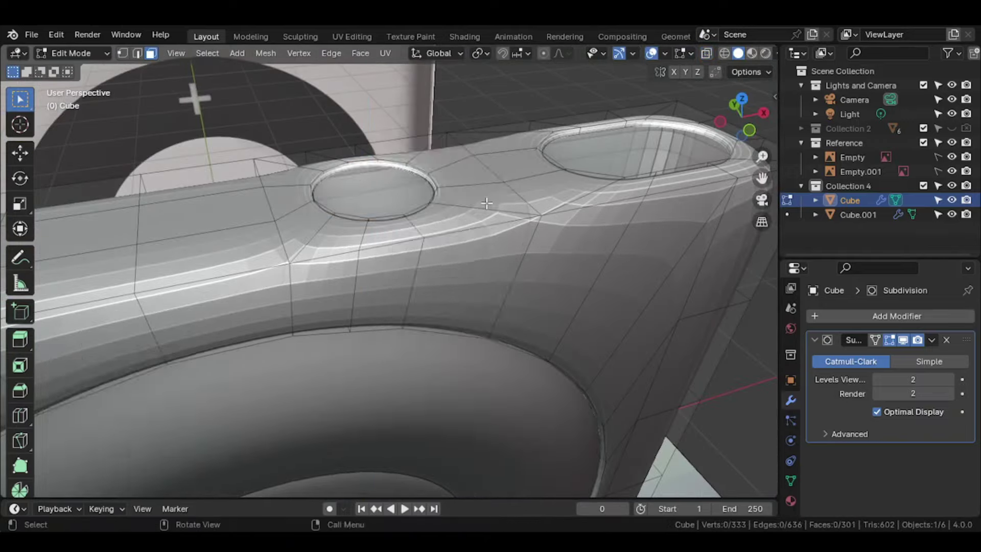
{"action": "key", "text": "Tab"}
{"action": "mouse_move", "coordinate": [478, 306]}
{"action": "middle_mouse_down"}
{"action": "mouse_move", "coordinate": [502, 204]}
{"action": "mouse_move", "coordinate": [412, 261]}
{"action": "mouse_move", "coordinate": [399, 285]}
{"action": "mouse_move", "coordinate": [550, 366]}
{"action": "middle_mouse_up"}
{"action": "key", "text": "KP_7"}
{"action": "scroll", "coordinate": [497, 364], "scroll_direction": "up", "scroll_amount": 4}
Step: Inset the faces around the left hole and round them into a LoopTools circle
{"action": "key", "text": "Tab"}
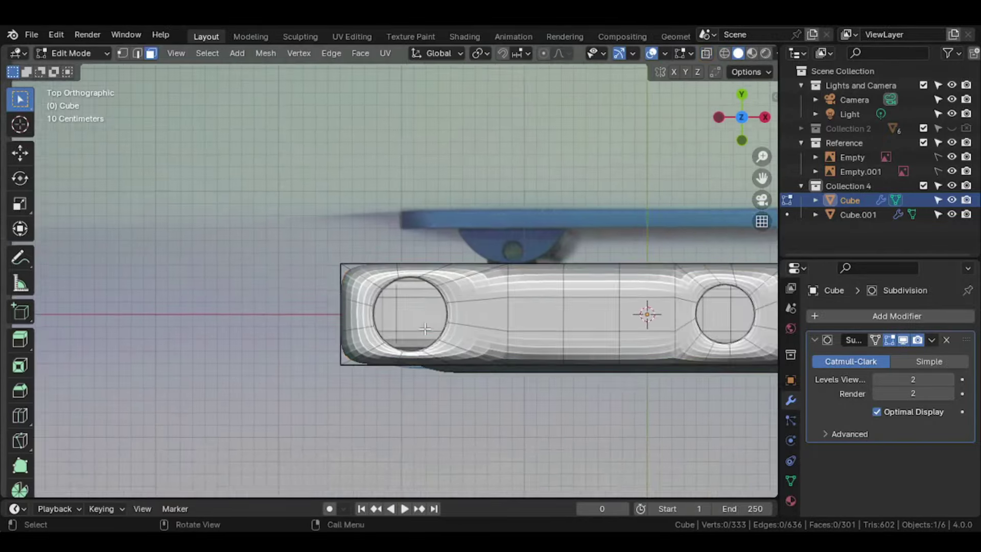
{"action": "scroll", "coordinate": [432, 358], "scroll_direction": "up", "scroll_amount": 3}
{"action": "middle_click_drag", "start_coordinate": [431, 358], "coordinate": [434, 274]}
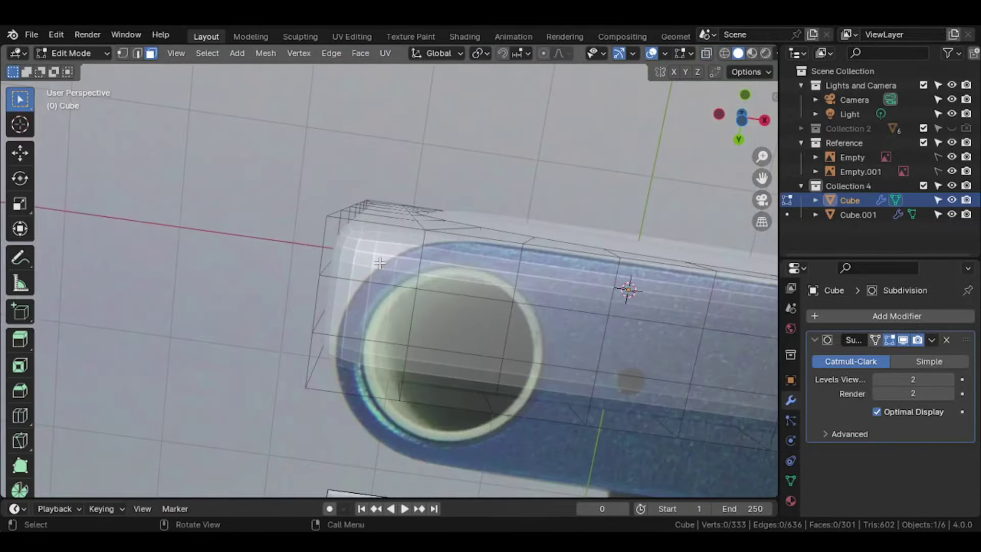
{"action": "left_click_drag", "start_coordinate": [379, 263], "coordinate": [627, 285]}
{"action": "key", "text": "alt+z"}
{"action": "left_click", "coordinate": [744, 120]}
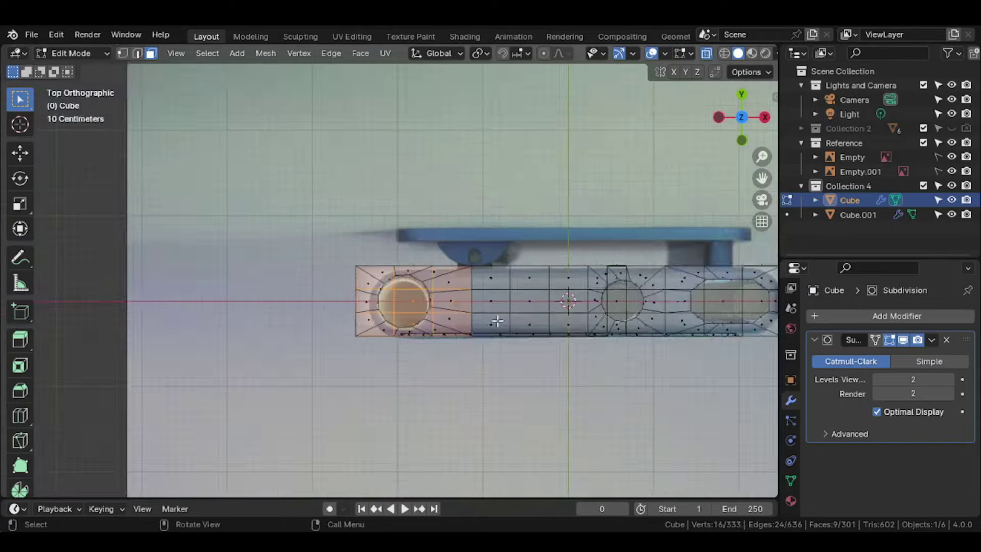
{"action": "scroll", "coordinate": [495, 322], "scroll_direction": "up", "scroll_amount": 4}
{"action": "scroll", "coordinate": [633, 414], "scroll_direction": "up", "scroll_amount": 2}
{"action": "left_click", "coordinate": [600, 405]}
{"action": "right_click", "coordinate": [578, 224]}
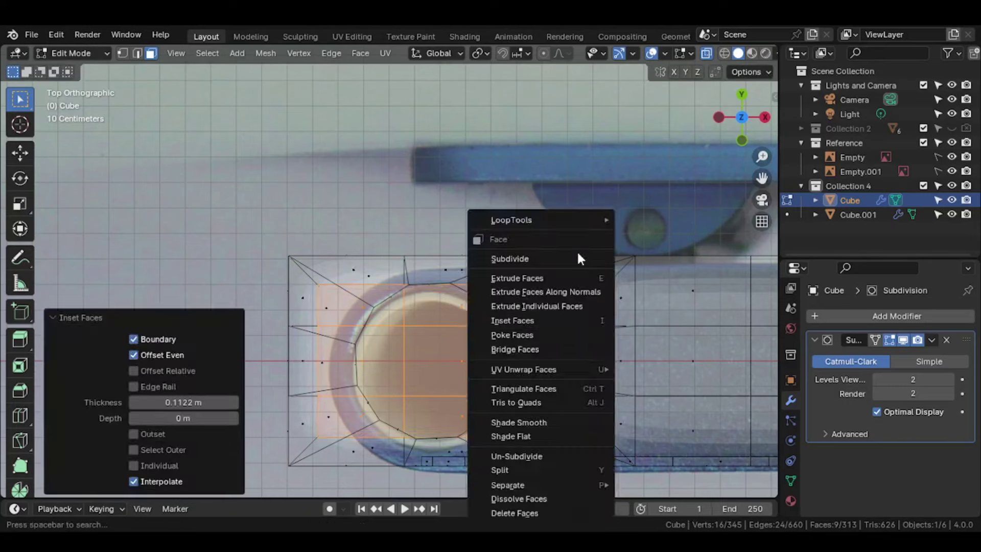
{"action": "left_click", "coordinate": [620, 246]}
Step: Shrink, rotate and shift the left circle along X, then resize it flat
{"action": "key", "text": "s"}
{"action": "left_click", "coordinate": [566, 341]}
{"action": "key", "text": "r"}
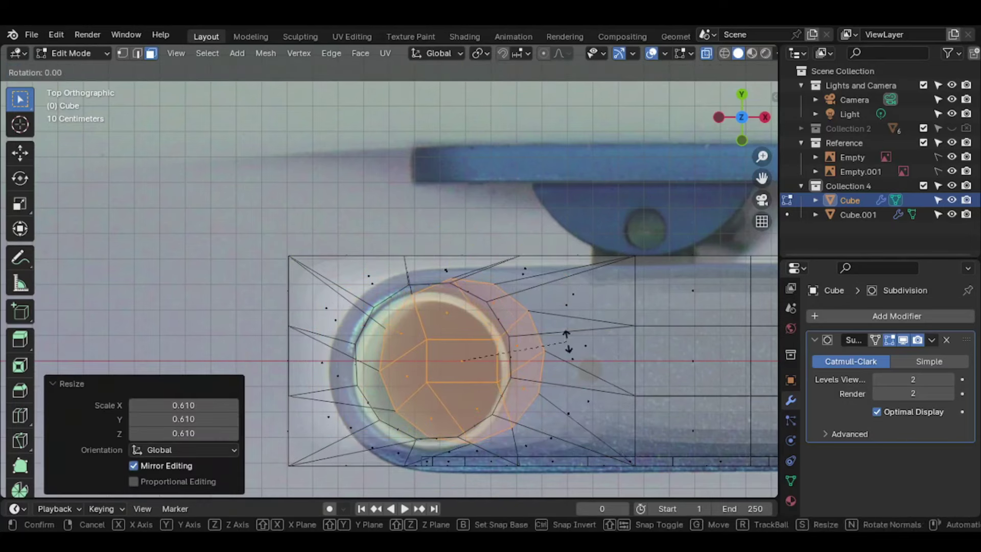
{"action": "left_click", "coordinate": [562, 384]}
{"action": "key", "text": "g"}
{"action": "key", "text": "x"}
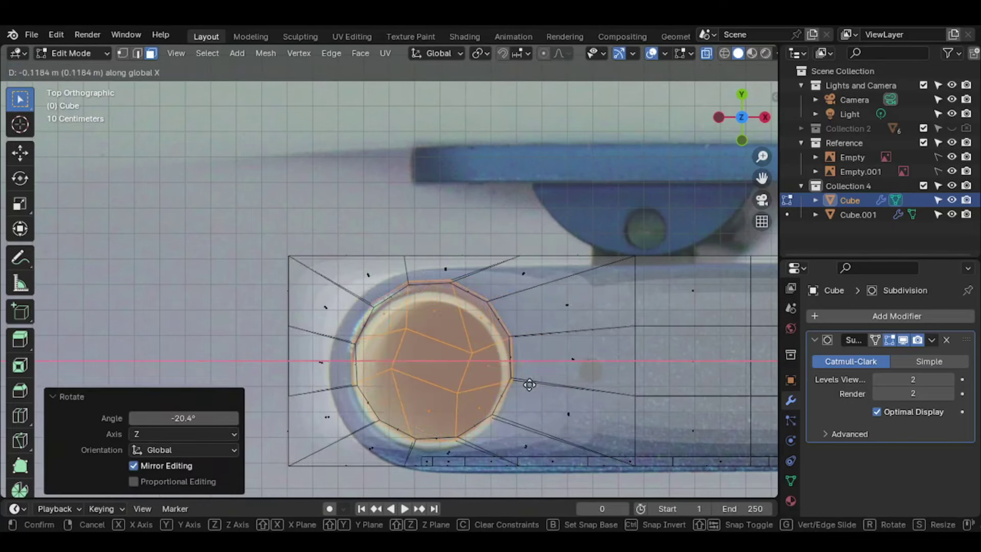
{"action": "left_click", "coordinate": [527, 302]}
{"action": "key", "text": "KP_Decimal"}
{"action": "key", "text": "s"}
{"action": "left_click", "coordinate": [561, 313]}
Step: Extrude the left circle inward and delete the hole's bottom faces
{"action": "scroll", "coordinate": [560, 317], "scroll_direction": "down", "scroll_amount": 2}
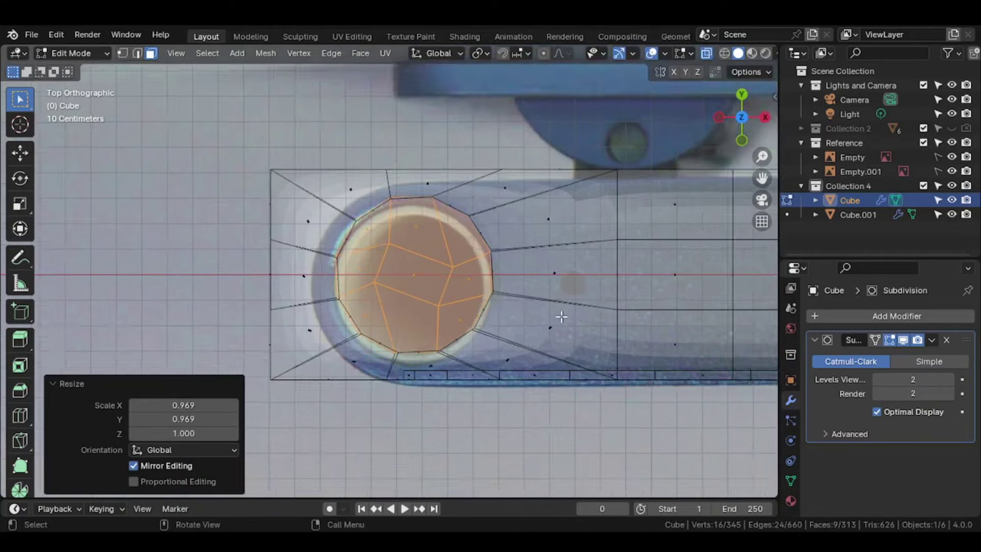
{"action": "mouse_move", "coordinate": [561, 317]}
{"action": "middle_mouse_down"}
{"action": "mouse_move", "coordinate": [526, 307]}
{"action": "mouse_move", "coordinate": [565, 156]}
{"action": "mouse_move", "coordinate": [526, 261]}
{"action": "mouse_move", "coordinate": [485, 319]}
{"action": "middle_mouse_up"}
{"action": "scroll", "coordinate": [527, 307], "scroll_direction": "down", "scroll_amount": 3}
{"action": "left_click", "coordinate": [520, 314]}
{"action": "key", "text": "x"}
{"action": "key", "text": "Tab"}
{"action": "scroll", "coordinate": [483, 322], "scroll_direction": "up", "scroll_amount": 3}
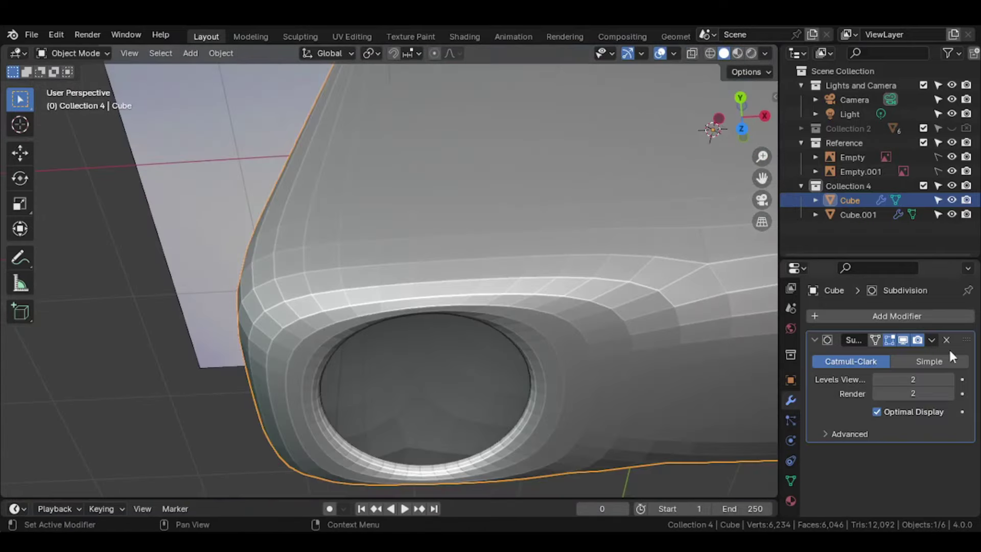
Step: Select two edges inside the left hole, then return to Object Mode
{"action": "key", "text": "2"}
{"action": "mouse_move", "coordinate": [435, 431]}
{"action": "middle_mouse_down"}
{"action": "mouse_move", "coordinate": [398, 307]}
{"action": "mouse_move", "coordinate": [393, 331]}
{"action": "mouse_move", "coordinate": [386, 263]}
{"action": "middle_mouse_up"}
{"action": "left_click", "coordinate": [398, 307]}
{"action": "left_click", "coordinate": [398, 290], "text": "shift"}
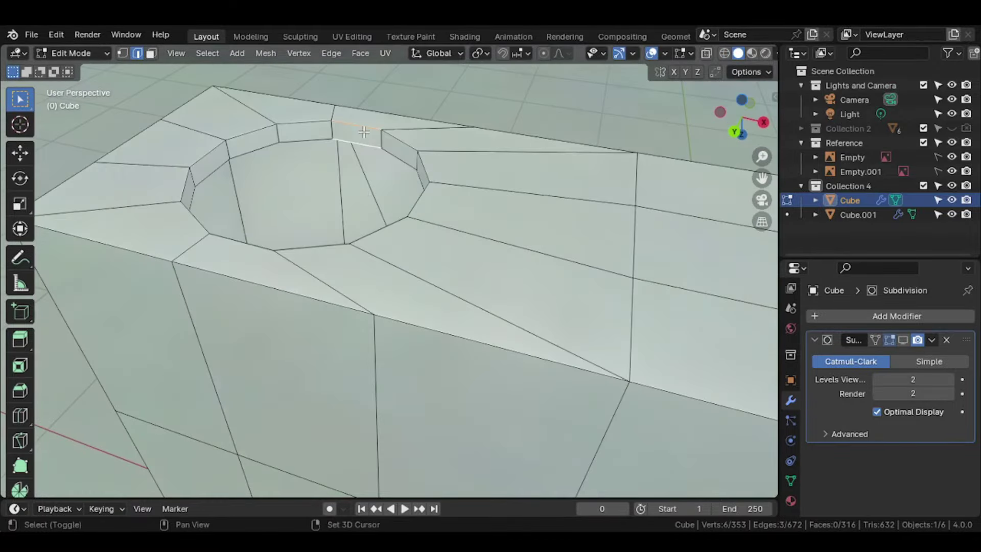
{"action": "mouse_move", "coordinate": [369, 193]}
{"action": "middle_mouse_down"}
{"action": "mouse_move", "coordinate": [474, 58]}
{"action": "mouse_move", "coordinate": [424, 134]}
{"action": "middle_mouse_up"}
{"action": "key", "text": "Tab"}
Step: Apply Shade Auto Smooth to the body
{"action": "right_click", "coordinate": [424, 134]}
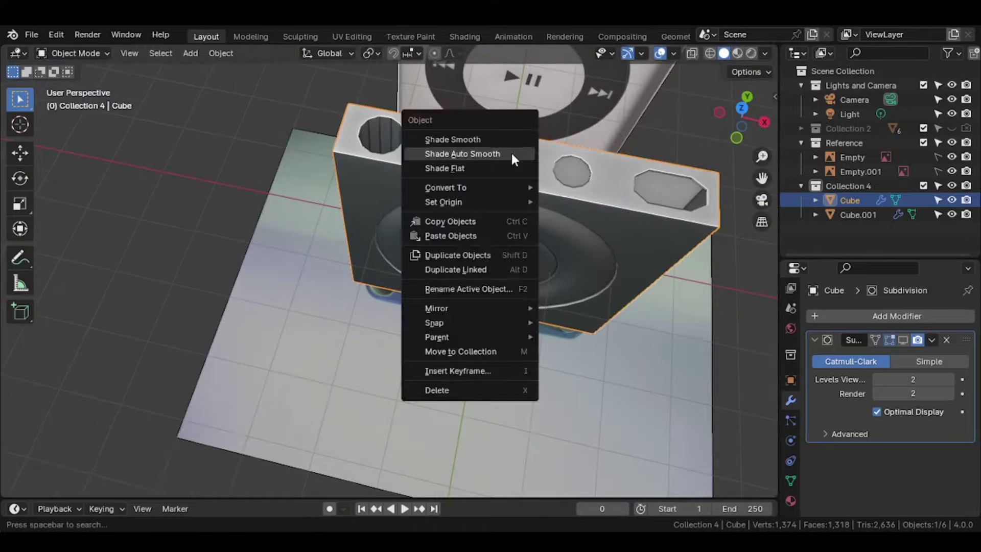
{"action": "left_click", "coordinate": [511, 153]}
{"action": "scroll", "coordinate": [351, 373], "scroll_direction": "up", "scroll_amount": 3}
Step: Select an edge path down the side beside the top hole in Edit Mode
{"action": "key", "text": "Tab"}
{"action": "mouse_move", "coordinate": [352, 383]}
{"action": "middle_mouse_down"}
{"action": "mouse_move", "coordinate": [335, 313]}
{"action": "mouse_move", "coordinate": [402, 251]}
{"action": "middle_mouse_up"}
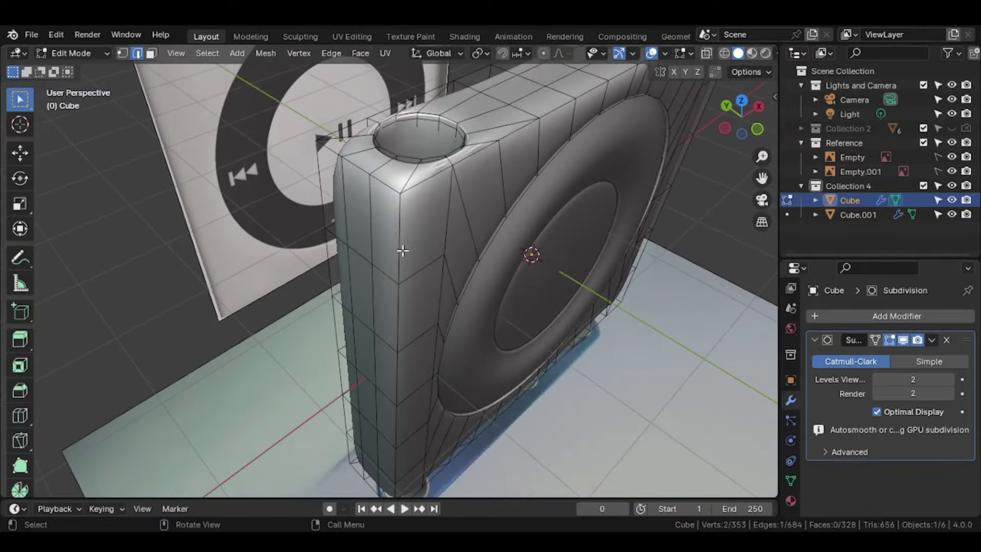
{"action": "middle_click_drag", "start_coordinate": [411, 440], "coordinate": [394, 444]}
{"action": "left_click", "coordinate": [394, 449], "text": "ctrl"}
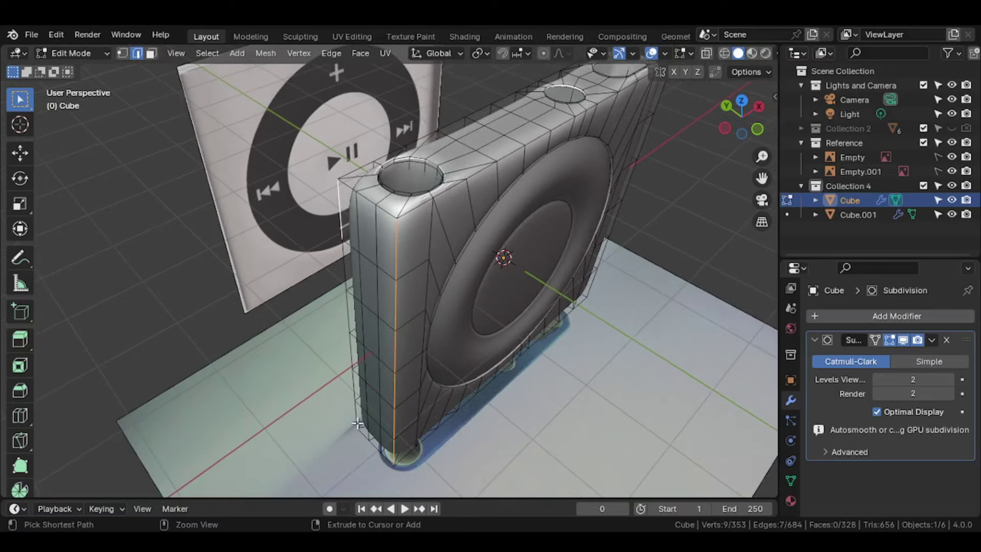
{"action": "left_click", "coordinate": [355, 358], "text": "ctrl"}
{"action": "left_click", "coordinate": [743, 105]}
{"action": "middle_click_drag", "start_coordinate": [337, 368], "coordinate": [485, 225], "text": "shift"}
{"action": "scroll", "coordinate": [486, 225], "scroll_direction": "up", "scroll_amount": 3}
{"action": "key", "text": "g"}
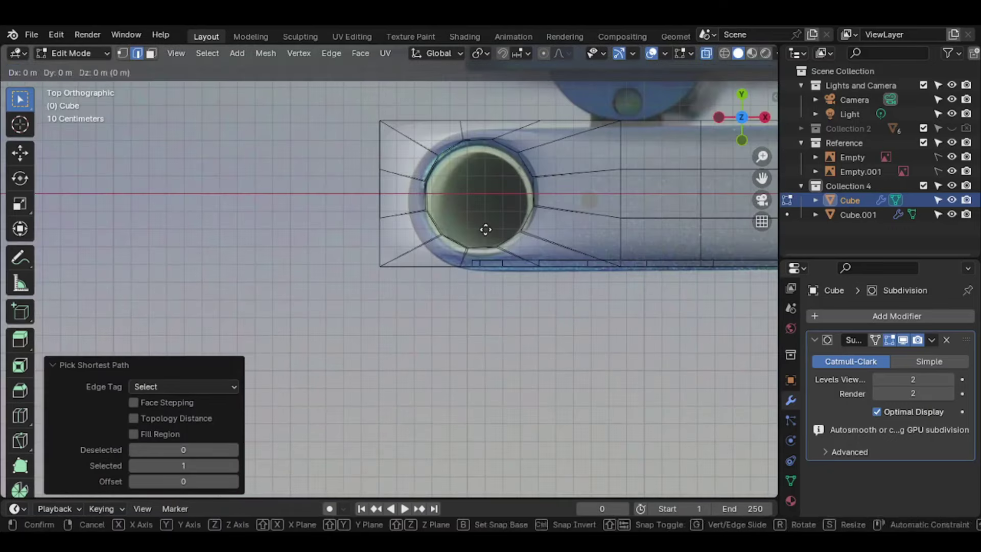
{"action": "right_click", "coordinate": [537, 226]}
{"action": "scroll", "coordinate": [511, 245], "scroll_direction": "down", "scroll_amount": 3}
{"action": "mouse_move", "coordinate": [495, 263]}
{"action": "middle_mouse_down"}
{"action": "mouse_move", "coordinate": [486, 199]}
{"action": "mouse_move", "coordinate": [456, 324]}
{"action": "mouse_move", "coordinate": [478, 319]}
{"action": "mouse_move", "coordinate": [439, 409]}
{"action": "middle_mouse_up"}
Step: Extend the edge path selection, then scale it along X and move it into place
{"action": "left_click", "coordinate": [455, 323], "text": "ctrl"}
{"action": "left_click", "coordinate": [440, 409], "text": "ctrl"}
{"action": "left_click", "coordinate": [742, 100]}
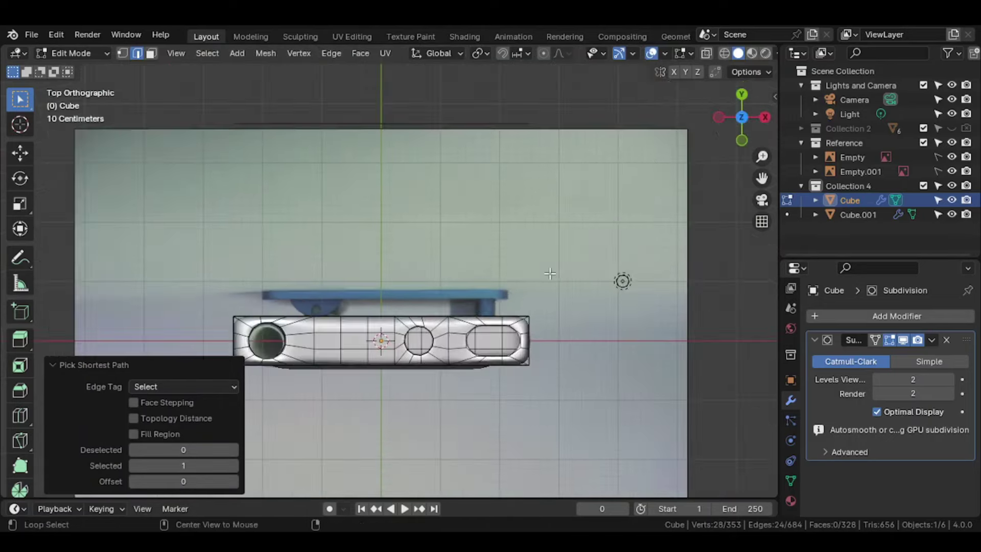
{"action": "scroll", "coordinate": [591, 136], "scroll_direction": "up", "scroll_amount": 3}
{"action": "key", "text": "s"}
{"action": "key", "text": "x"}
{"action": "left_click", "coordinate": [606, 242]}
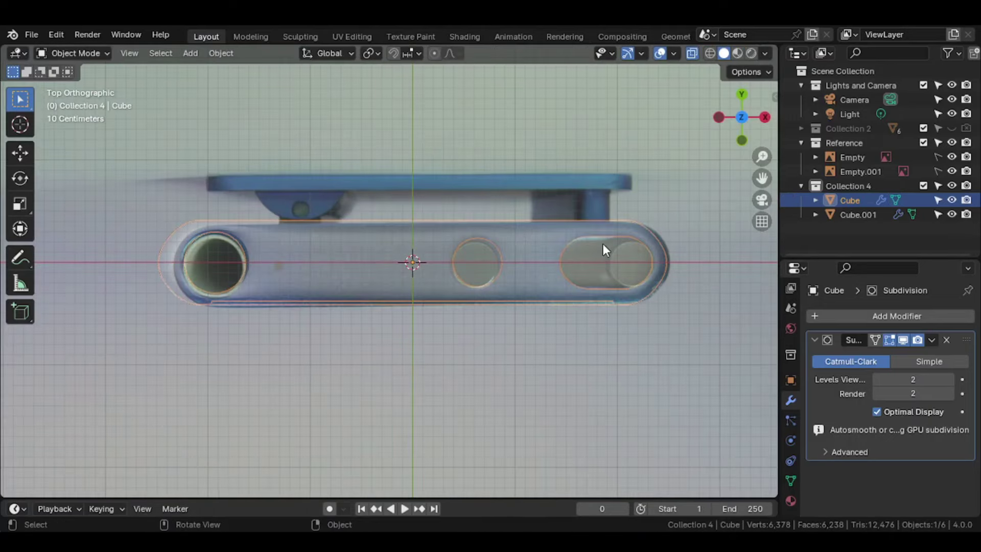
{"action": "scroll", "coordinate": [630, 262], "scroll_direction": "up", "scroll_amount": 4}
{"action": "key", "text": "g"}
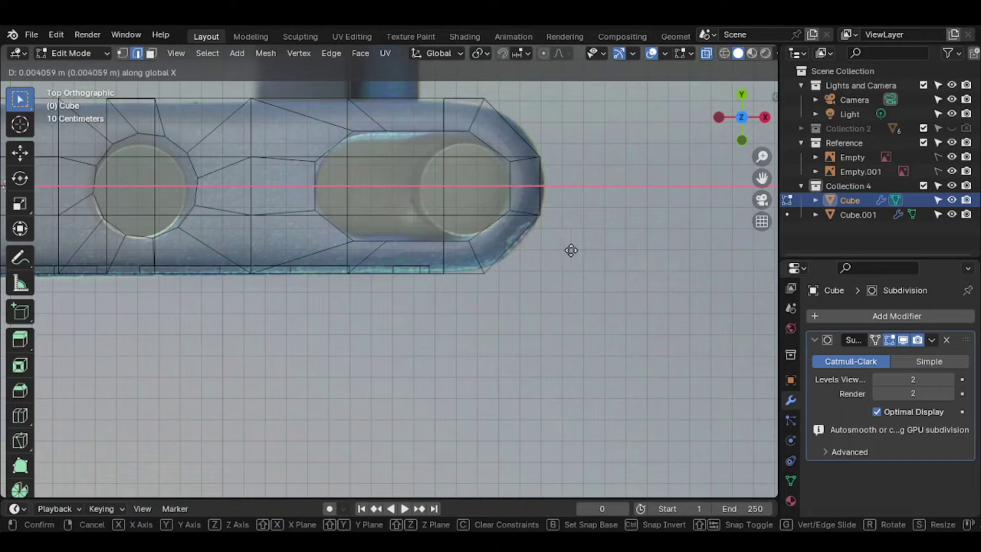
{"action": "left_click", "coordinate": [571, 251]}
Step: Check the shape in Object Mode and show the unsmoothed cage while editing
{"action": "key", "text": "Tab"}
{"action": "key", "text": "Tab"}
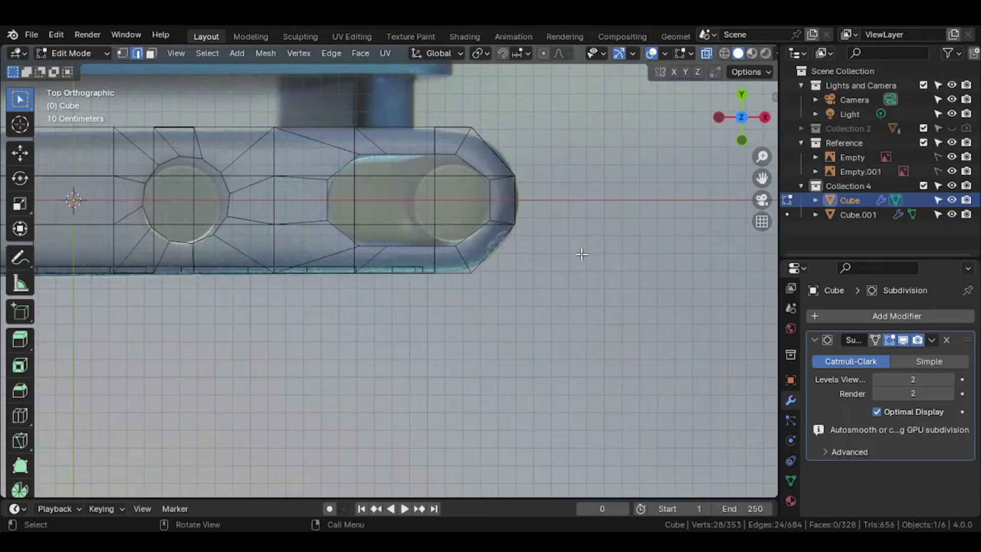
{"action": "scroll", "coordinate": [580, 254], "scroll_direction": "down", "scroll_amount": 8}
{"action": "scroll", "coordinate": [580, 254], "scroll_direction": "up", "scroll_amount": 7}
{"action": "scroll", "coordinate": [565, 256], "scroll_direction": "down", "scroll_amount": 3}
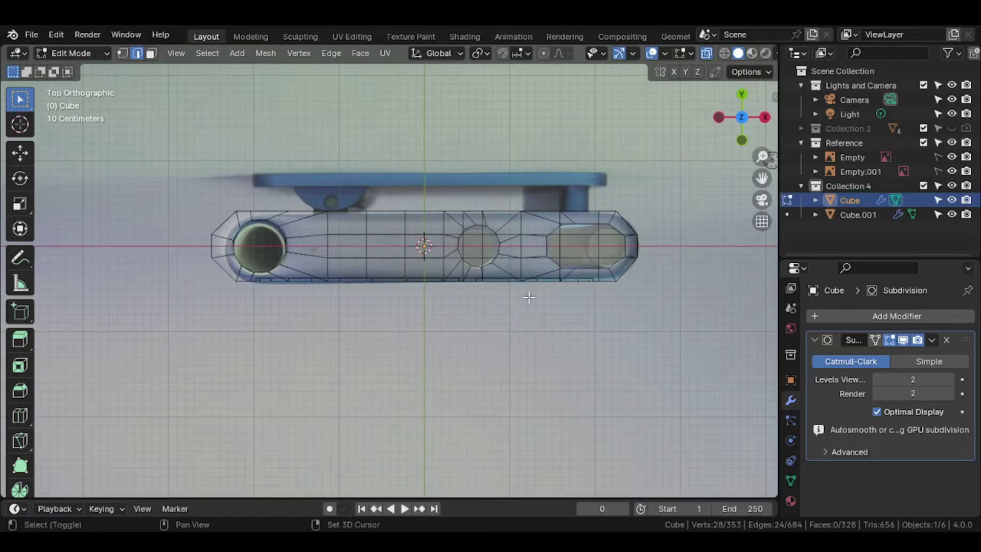
{"action": "key", "text": "alt+z"}
{"action": "left_click", "coordinate": [903, 341]}
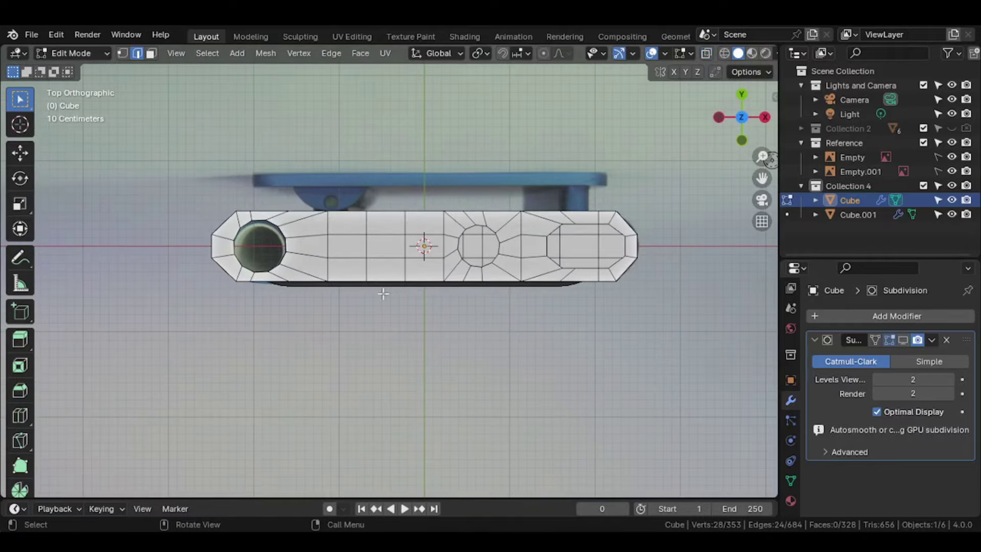
{"action": "key", "text": "alt+z"}
{"action": "scroll", "coordinate": [383, 293], "scroll_direction": "up", "scroll_amount": 2}
Step: Select the vertices around the left hole and shift them along X
{"action": "middle_click_drag", "start_coordinate": [161, 207], "coordinate": [337, 233], "text": "shift"}
{"action": "key", "text": "1"}
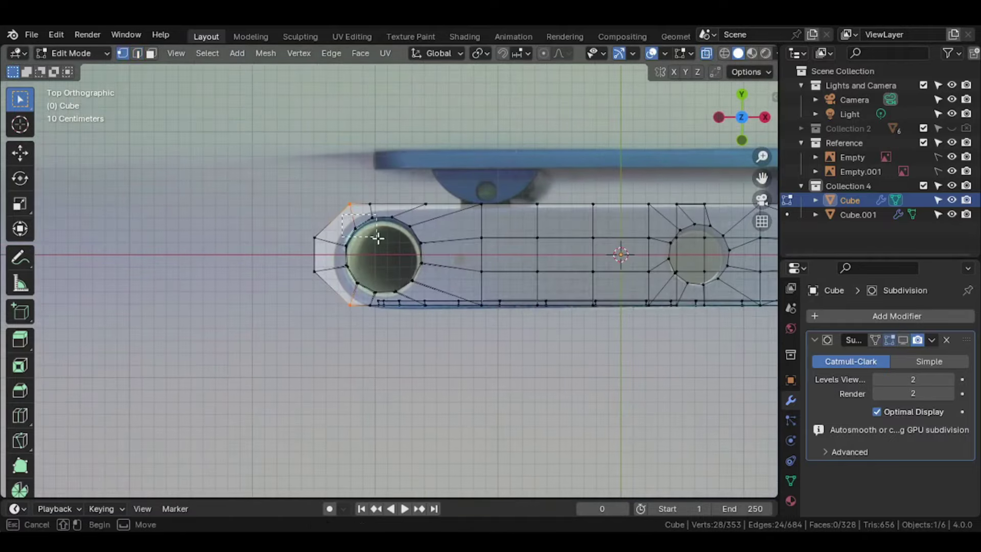
{"action": "left_click_drag", "start_coordinate": [440, 295], "coordinate": [441, 294]}
{"action": "scroll", "coordinate": [441, 295], "scroll_direction": "up", "scroll_amount": 2}
{"action": "key", "text": "g"}
{"action": "key", "text": "x"}
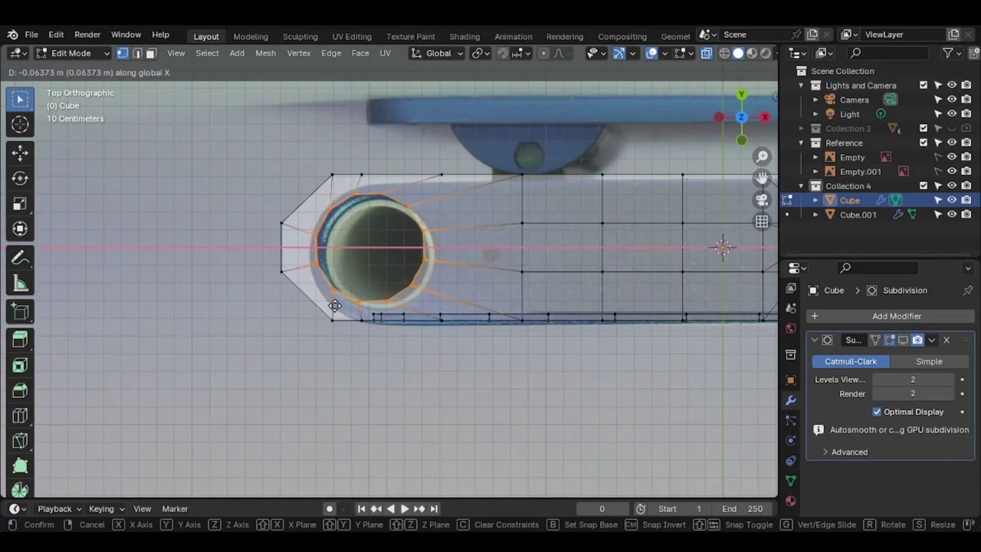
{"action": "left_click", "coordinate": [284, 319]}
Step: Review the body shape by toggling between Object and Edit Mode
{"action": "key", "text": "Tab"}
{"action": "scroll", "coordinate": [389, 271], "scroll_direction": "down", "scroll_amount": 4}
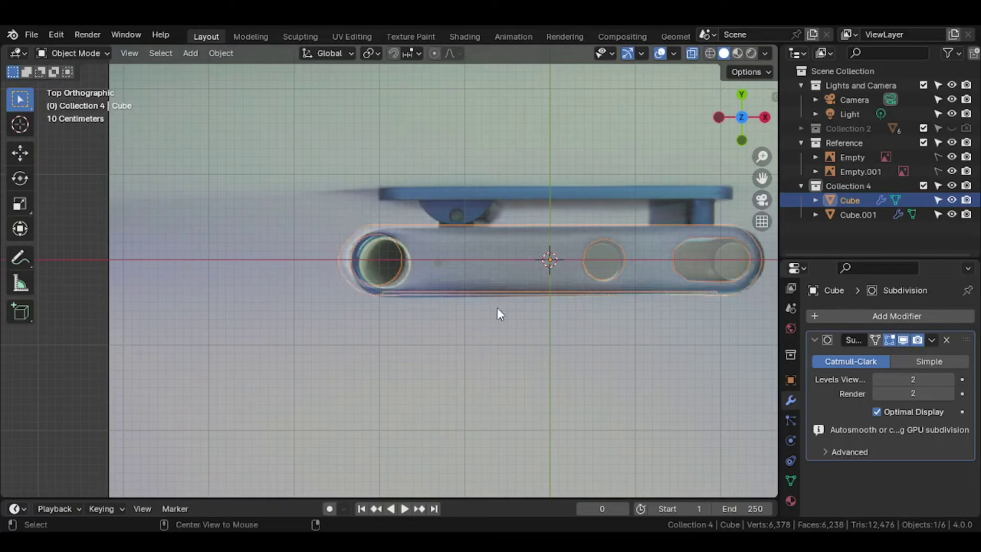
{"action": "middle_click_drag", "start_coordinate": [499, 314], "coordinate": [343, 329], "text": "shift"}
{"action": "key", "text": "Tab"}
{"action": "key", "text": "b"}
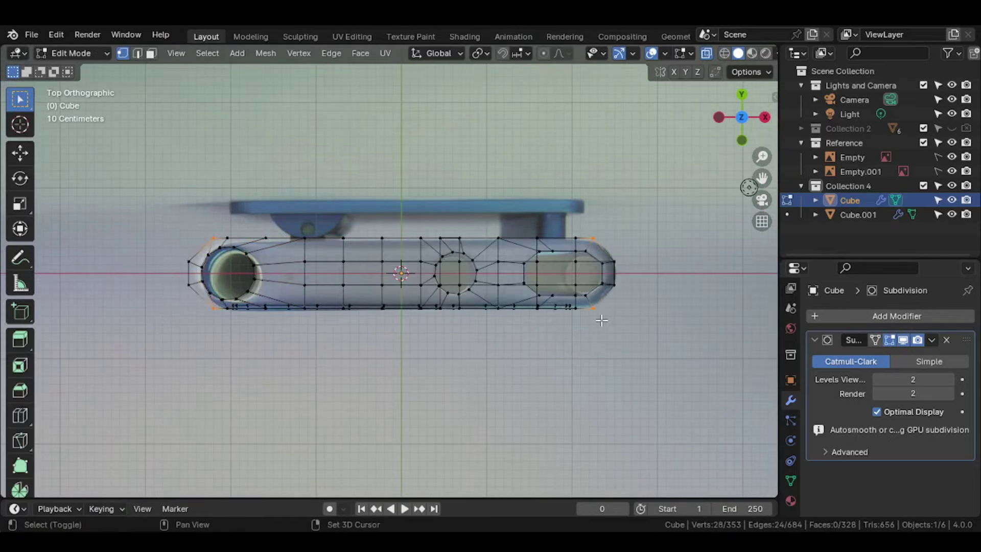
{"action": "middle_click_drag", "start_coordinate": [602, 320], "coordinate": [753, 307], "text": "shift"}
{"action": "scroll", "coordinate": [419, 297], "scroll_direction": "up", "scroll_amount": 4}
{"action": "scroll", "coordinate": [418, 290], "scroll_direction": "down", "scroll_amount": 4}
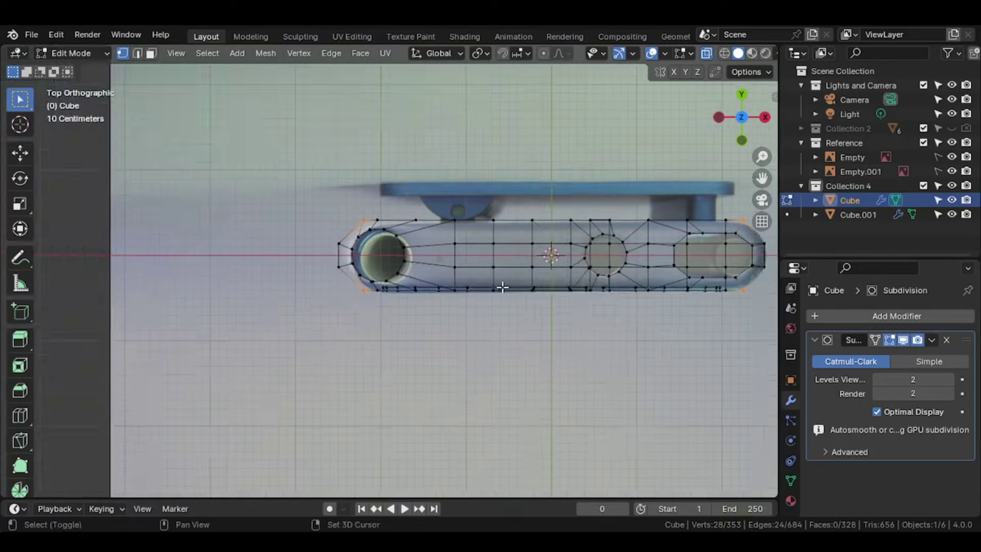
{"action": "mouse_move", "coordinate": [500, 284]}
{"action": "middle_mouse_down", "text": "shift"}
{"action": "mouse_move", "coordinate": [486, 313]}
{"action": "mouse_move", "coordinate": [550, 200]}
{"action": "mouse_move", "coordinate": [448, 182]}
{"action": "middle_mouse_up", "text": "shift"}
{"action": "key", "text": "Tab"}
{"action": "key", "text": "Tab"}
{"action": "scroll", "coordinate": [460, 302], "scroll_direction": "up", "scroll_amount": 2}
Step: Apply the iPod body's scale with Ctrl+A and collapse the subdivision settings
{"action": "key", "text": "Tab"}
{"action": "key", "text": "ctrl+a"}
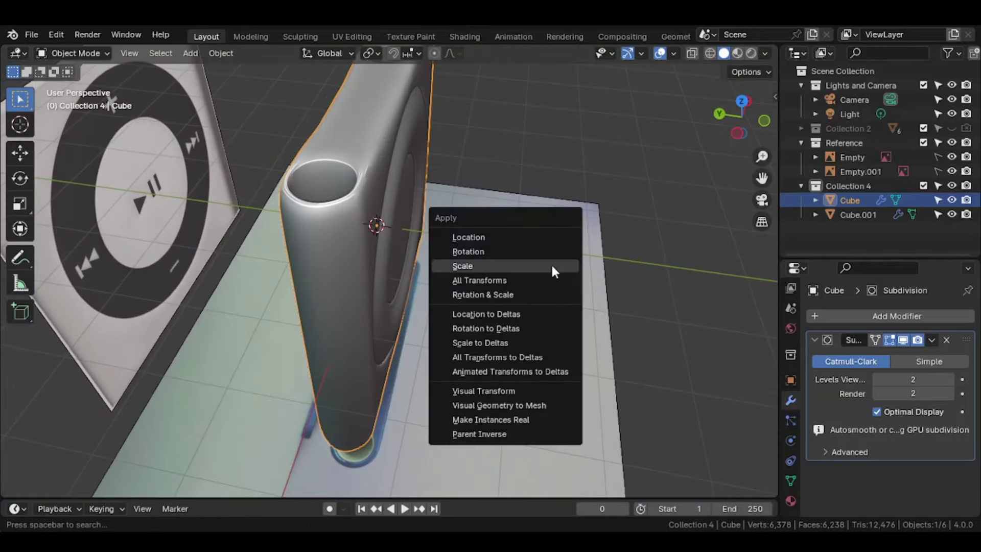
{"action": "left_click", "coordinate": [551, 263]}
{"action": "left_click", "coordinate": [814, 339]}
{"action": "mouse_move", "coordinate": [613, 307]}
{"action": "middle_mouse_down"}
{"action": "mouse_move", "coordinate": [470, 256]}
{"action": "mouse_move", "coordinate": [439, 293]}
{"action": "mouse_move", "coordinate": [513, 59]}
{"action": "middle_mouse_up"}
{"action": "key", "text": "Tab"}
Step: Select all sharp edges of the body with Select Sharp Edges
{"action": "left_click", "coordinate": [430, 281], "text": "alt"}
{"action": "scroll", "coordinate": [429, 281], "scroll_direction": "down", "scroll_amount": 3}
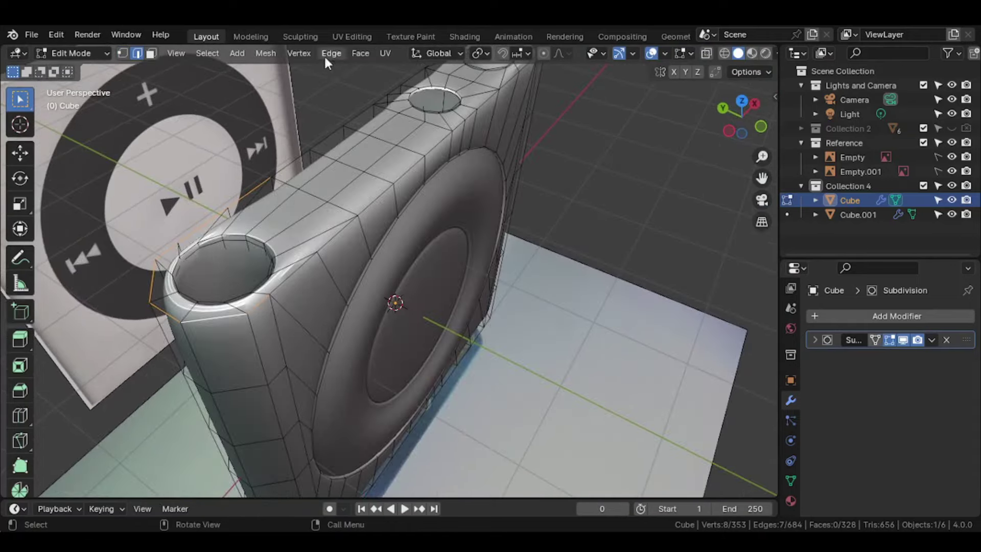
{"action": "left_click", "coordinate": [206, 53]}
{"action": "left_click", "coordinate": [258, 201]}
{"action": "mouse_move", "coordinate": [259, 201]}
{"action": "middle_mouse_down"}
{"action": "mouse_move", "coordinate": [323, 107]}
{"action": "mouse_move", "coordinate": [477, 206]}
{"action": "middle_mouse_up"}
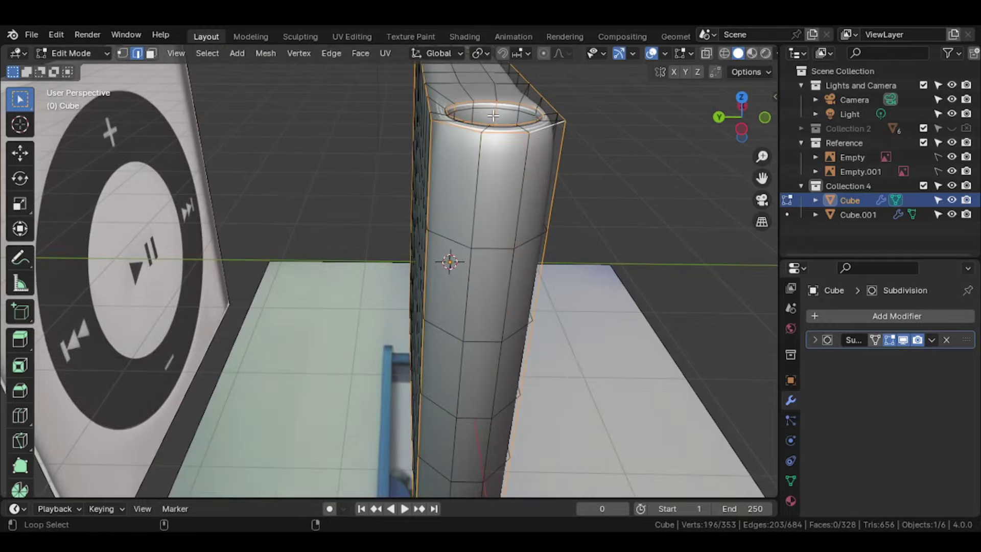
Step: Deselect stray top edges and vertices, toggling X-ray to reach hidden ones
{"action": "left_click", "coordinate": [493, 115], "text": "alt+shift"}
{"action": "mouse_move", "coordinate": [493, 116]}
{"action": "middle_mouse_down"}
{"action": "mouse_move", "coordinate": [291, 250]}
{"action": "mouse_move", "coordinate": [235, 225]}
{"action": "mouse_move", "coordinate": [226, 170]}
{"action": "mouse_move", "coordinate": [390, 246]}
{"action": "mouse_move", "coordinate": [501, 281]}
{"action": "mouse_move", "coordinate": [423, 199]}
{"action": "mouse_move", "coordinate": [454, 326]}
{"action": "middle_mouse_up"}
{"action": "key", "text": "alt+z"}
{"action": "left_click", "coordinate": [228, 167], "text": "alt+shift"}
{"action": "key", "text": "alt+z"}
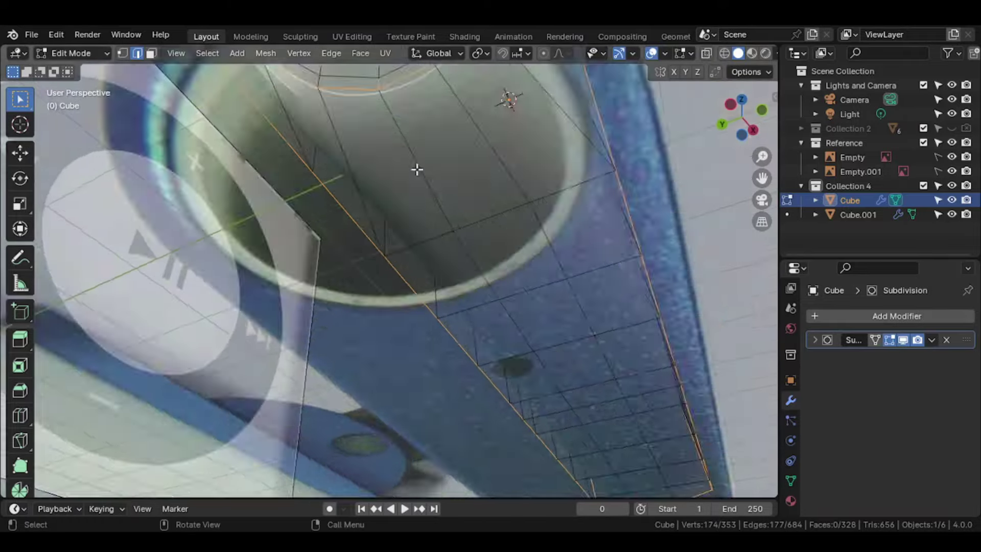
{"action": "key", "text": "alt+z"}
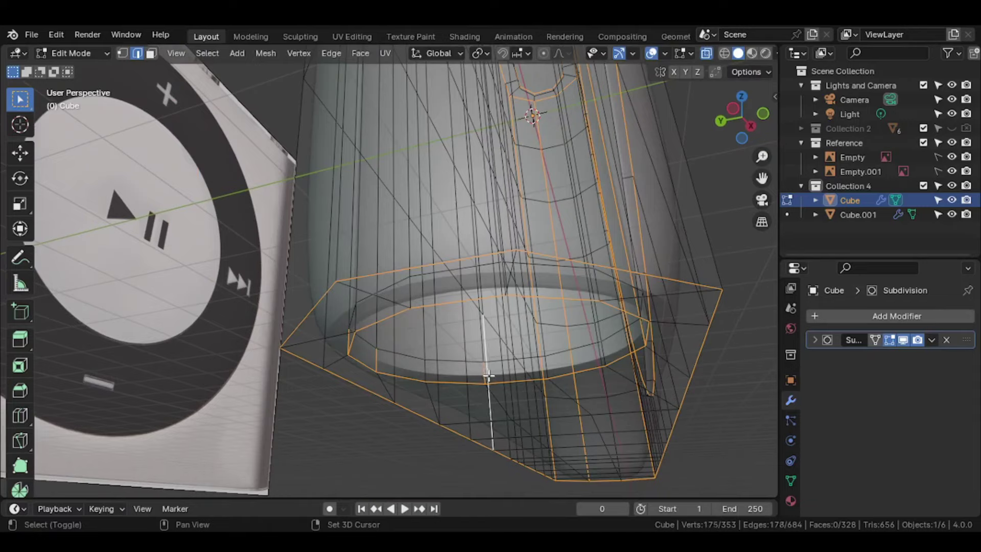
{"action": "left_click", "coordinate": [489, 377], "text": "shift"}
{"action": "middle_click_drag", "start_coordinate": [488, 376], "coordinate": [443, 374], "text": "shift"}
{"action": "left_click", "coordinate": [325, 360], "text": "shift"}
{"action": "middle_click_drag", "start_coordinate": [325, 361], "coordinate": [294, 365]}
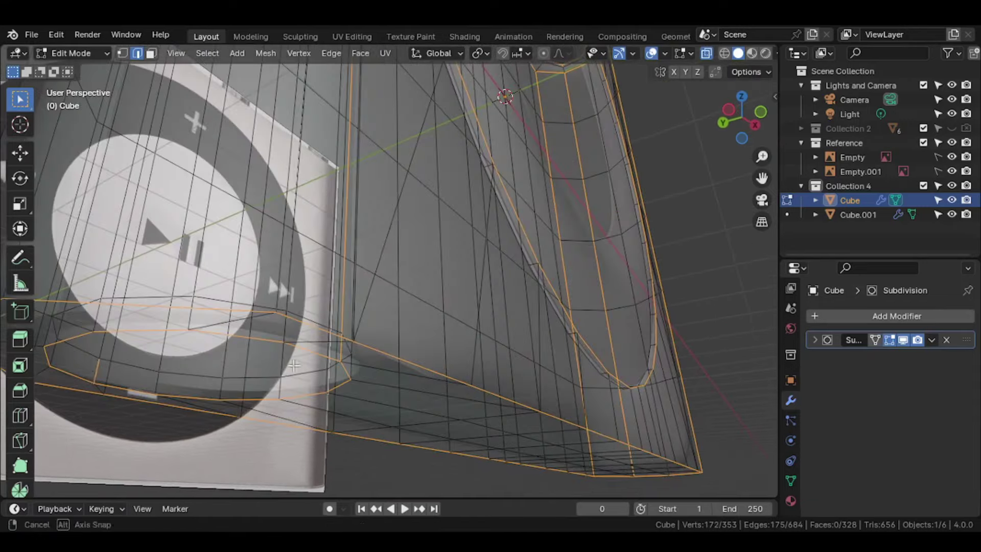
Step: Deselect leftover vertices on the bottom ring and the side edge loop
{"action": "left_click", "coordinate": [94, 374], "text": "shift"}
{"action": "middle_click_drag", "start_coordinate": [94, 374], "coordinate": [722, 363]}
{"action": "scroll", "coordinate": [718, 314], "scroll_direction": "up", "scroll_amount": 3}
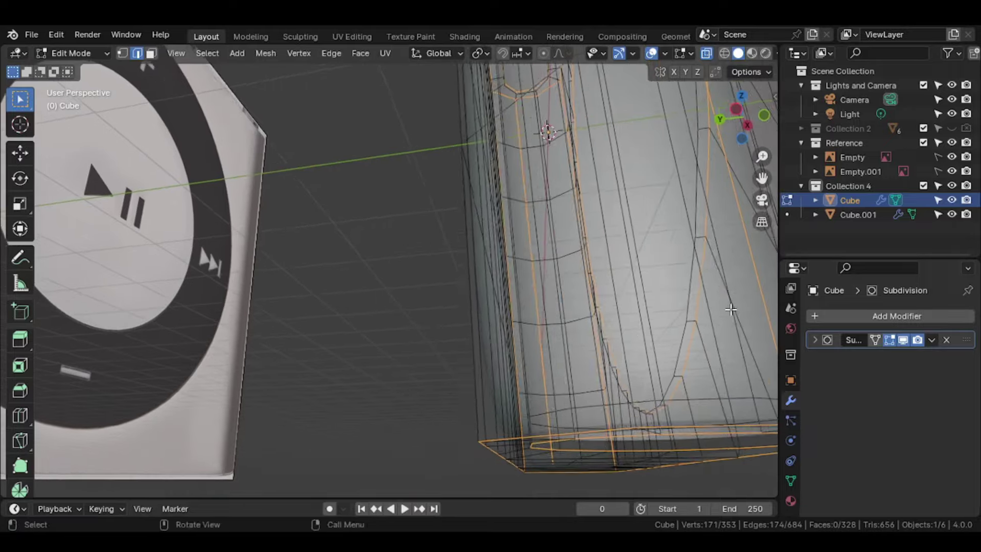
{"action": "scroll", "coordinate": [734, 307], "scroll_direction": "up", "scroll_amount": 2}
{"action": "middle_click_drag", "start_coordinate": [608, 343], "coordinate": [725, 396]}
{"action": "scroll", "coordinate": [724, 404], "scroll_direction": "down", "scroll_amount": 3}
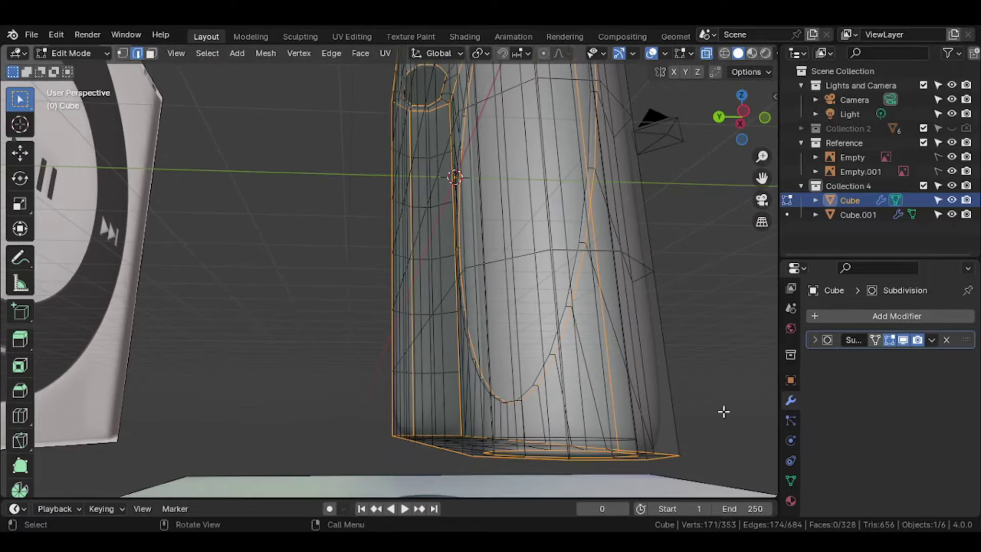
{"action": "left_click", "coordinate": [616, 398], "text": "shift"}
{"action": "mouse_move", "coordinate": [615, 398]}
{"action": "middle_mouse_down"}
{"action": "mouse_move", "coordinate": [430, 377]}
{"action": "mouse_move", "coordinate": [360, 220]}
{"action": "middle_mouse_up"}
{"action": "left_click", "coordinate": [429, 377], "text": "alt+shift"}
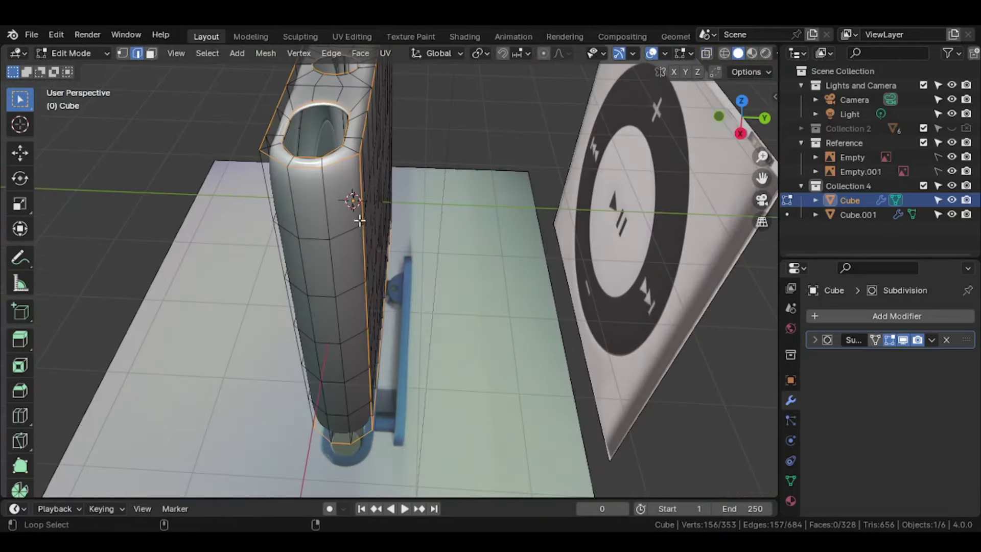
{"action": "mouse_move", "coordinate": [351, 175]}
{"action": "middle_mouse_down"}
{"action": "mouse_move", "coordinate": [500, 257]}
{"action": "mouse_move", "coordinate": [523, 230]}
{"action": "mouse_move", "coordinate": [578, 232]}
{"action": "mouse_move", "coordinate": [492, 256]}
{"action": "mouse_move", "coordinate": [477, 315]}
{"action": "mouse_move", "coordinate": [536, 269]}
{"action": "mouse_move", "coordinate": [460, 324]}
{"action": "mouse_move", "coordinate": [469, 271]}
{"action": "middle_mouse_up"}
{"action": "key", "text": "Tab"}
Step: Duplicate the iPod body in place and reselect the original Cube body
{"action": "key", "text": "shift+d"}
{"action": "right_click", "coordinate": [489, 290]}
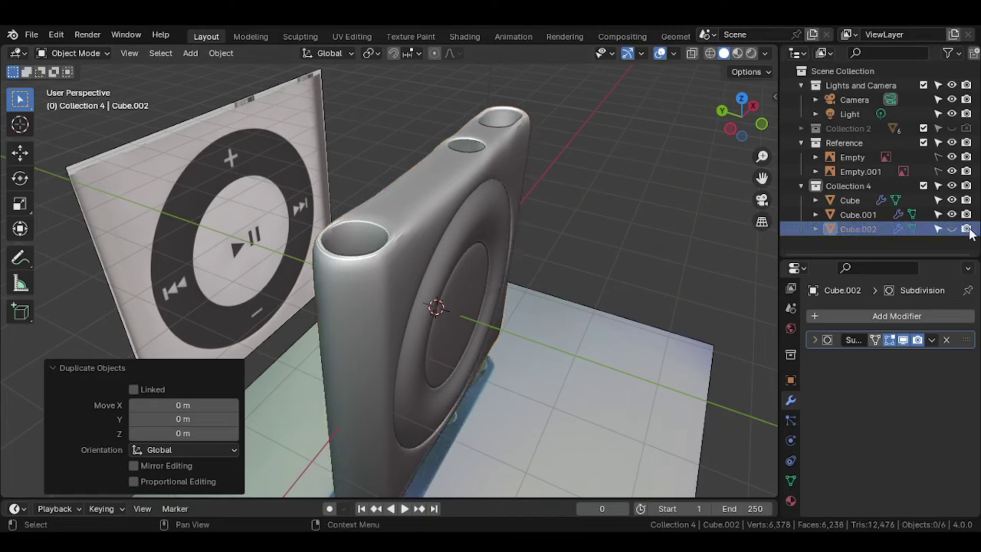
{"action": "left_click", "coordinate": [859, 214]}
{"action": "key", "text": "Tab"}
{"action": "key", "text": "Tab"}
{"action": "left_click", "coordinate": [433, 221]}
{"action": "key", "text": "Tab"}
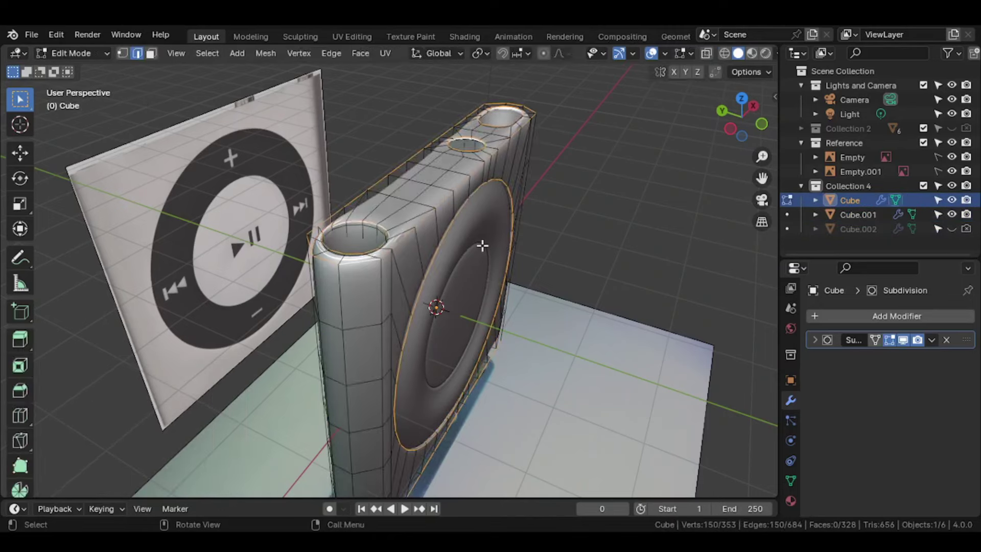
{"action": "key", "text": "Tab"}
Step: Hide the duplicate Cube.002 as a backup copy
{"action": "left_click", "coordinate": [952, 201]}
{"action": "left_click", "coordinate": [953, 201]}
{"action": "left_click", "coordinate": [952, 229]}
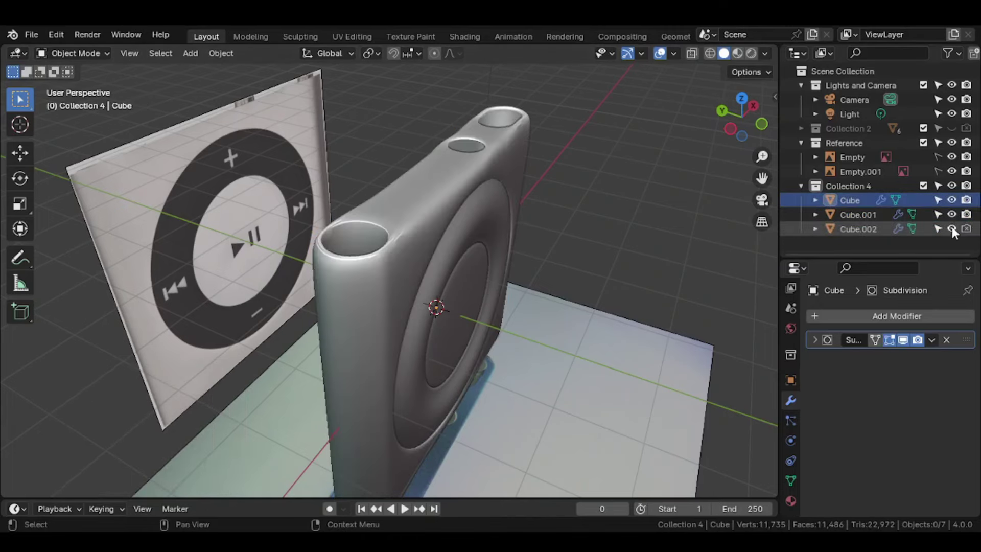
{"action": "left_click", "coordinate": [920, 229]}
{"action": "key", "text": "g"}
{"action": "left_click", "coordinate": [511, 245]}
{"action": "left_click", "coordinate": [951, 228]}
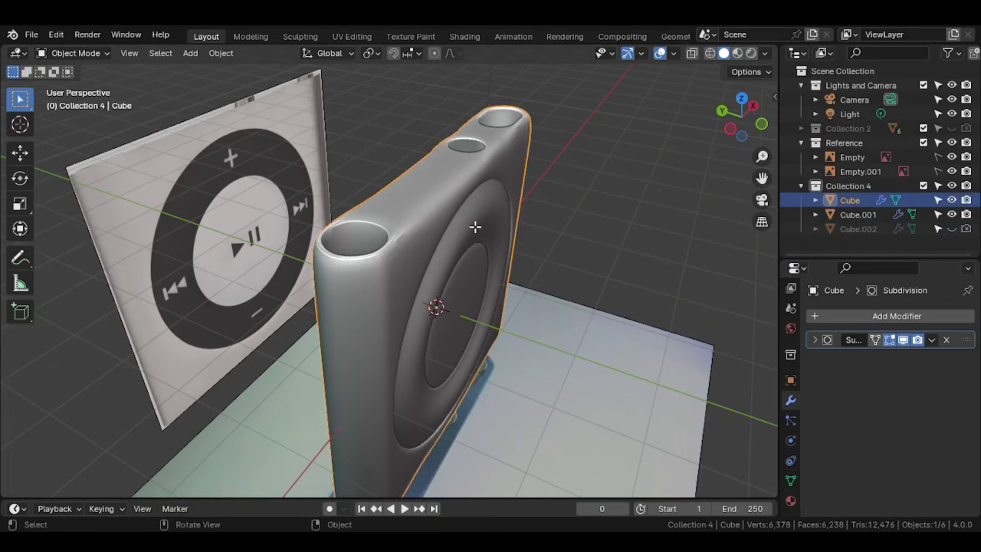
Step: Apply the body's scale and bevel the top hole rim edges
{"action": "key", "text": "Tab"}
{"action": "scroll", "coordinate": [526, 276], "scroll_direction": "up", "scroll_amount": 3}
{"action": "scroll", "coordinate": [532, 278], "scroll_direction": "up", "scroll_amount": 3}
{"action": "key", "text": "Tab"}
{"action": "key", "text": "ctrl+a"}
{"action": "left_click", "coordinate": [532, 278]}
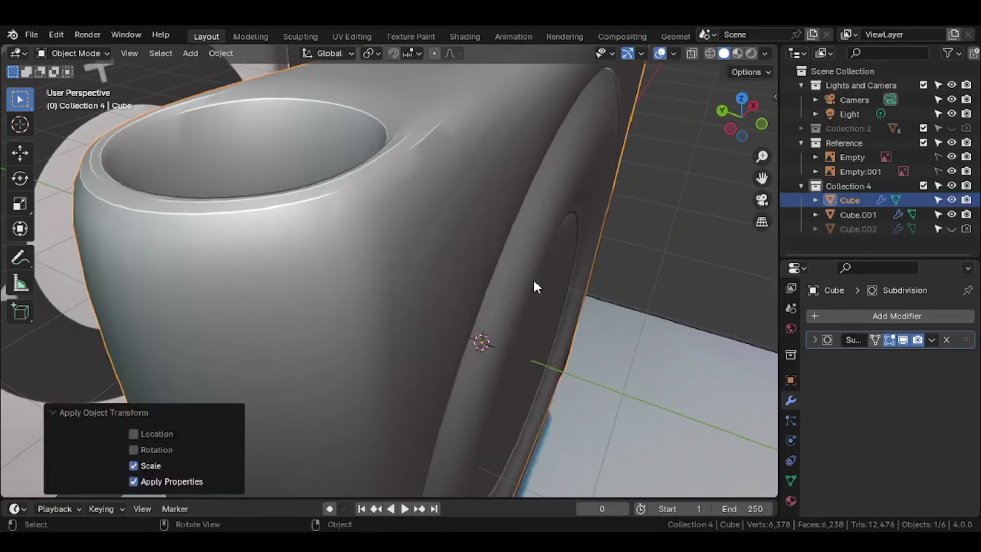
{"action": "key", "text": "Tab"}
{"action": "key", "text": "ctrl+b"}
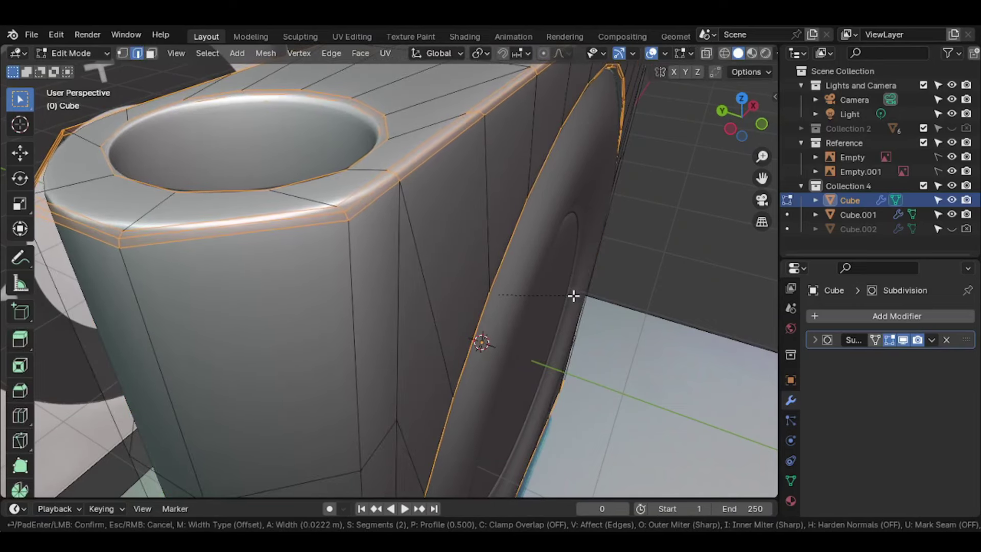
{"action": "left_click", "coordinate": [571, 296]}
Step: Enable Loop Slide on the hole-rim bevel
{"action": "middle_click_drag", "start_coordinate": [475, 292], "coordinate": [481, 282]}
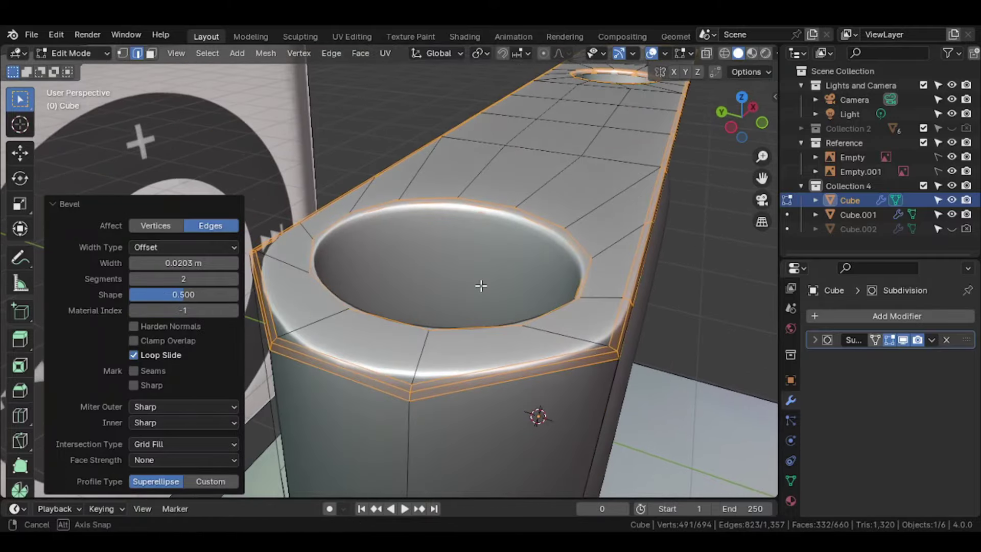
{"action": "left_click", "coordinate": [133, 355]}
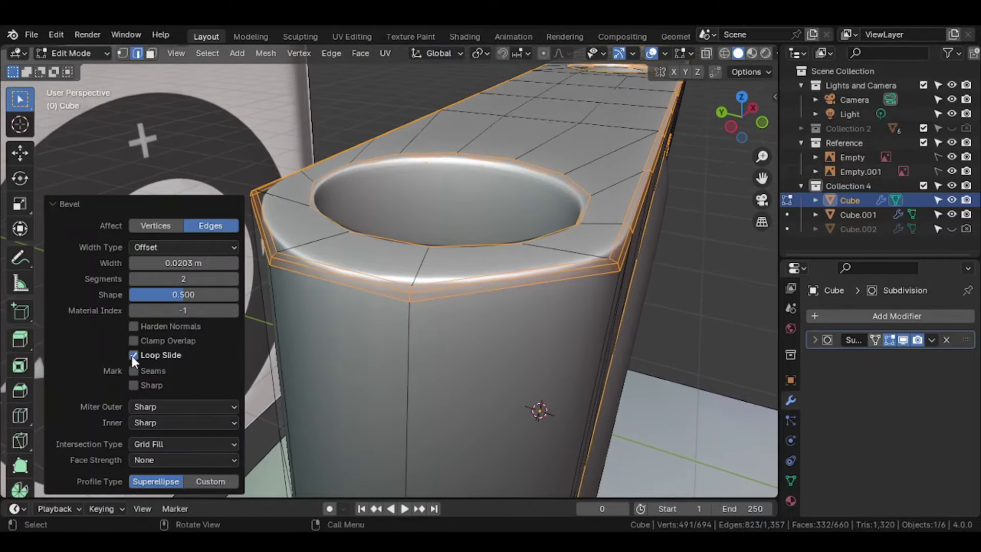
{"action": "mouse_move", "coordinate": [538, 243]}
{"action": "middle_mouse_down"}
{"action": "mouse_move", "coordinate": [472, 235]}
{"action": "mouse_move", "coordinate": [526, 278]}
{"action": "mouse_move", "coordinate": [586, 272]}
{"action": "middle_mouse_up"}
{"action": "key", "text": "Tab"}
Step: Remove two stray edges from the top edge selection using X-ray
{"action": "mouse_move", "coordinate": [770, 306]}
{"action": "middle_mouse_down"}
{"action": "mouse_move", "coordinate": [318, 182]}
{"action": "mouse_move", "coordinate": [330, 183]}
{"action": "mouse_move", "coordinate": [296, 224]}
{"action": "middle_mouse_up"}
{"action": "key", "text": "Tab"}
{"action": "scroll", "coordinate": [534, 252], "scroll_direction": "up", "scroll_amount": 5}
{"action": "key", "text": "alt+z"}
{"action": "left_click", "coordinate": [271, 179], "text": "shift"}
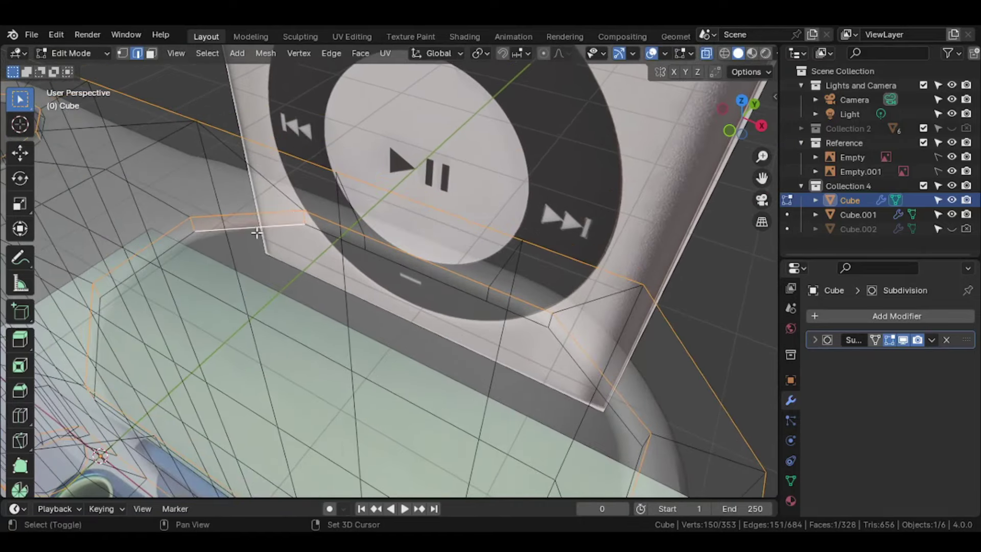
{"action": "key", "text": "alt+z"}
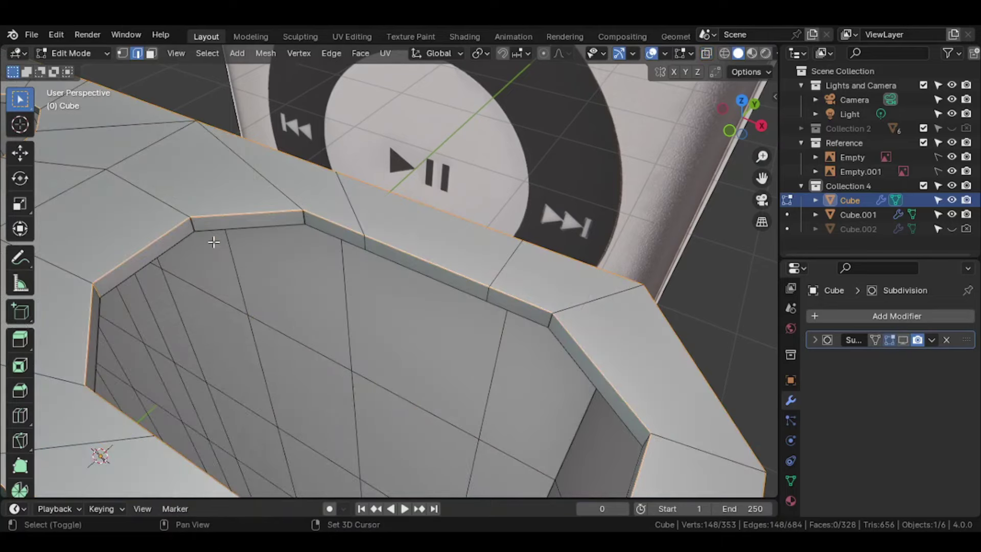
{"action": "mouse_move", "coordinate": [214, 242]}
{"action": "middle_mouse_down"}
{"action": "mouse_move", "coordinate": [247, 134]}
{"action": "mouse_move", "coordinate": [347, 219]}
{"action": "mouse_move", "coordinate": [325, 179]}
{"action": "middle_mouse_up"}
{"action": "left_click", "coordinate": [289, 156], "text": "shift"}
{"action": "scroll", "coordinate": [326, 179], "scroll_direction": "down", "scroll_amount": 5}
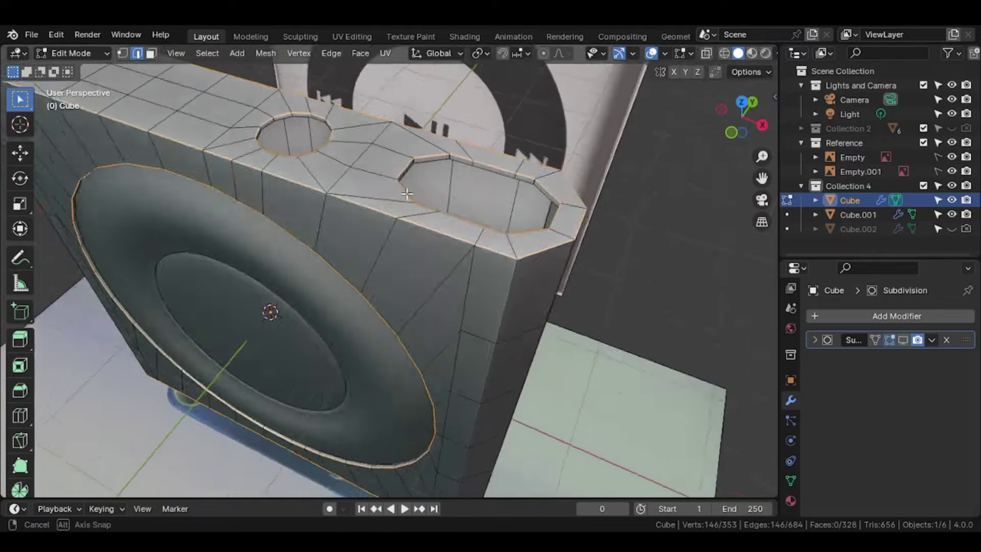
Step: Apply the object's scale again and bevel the outer top edges
{"action": "key", "text": "Tab"}
{"action": "key", "text": "ctrl+a"}
{"action": "left_click", "coordinate": [410, 202]}
{"action": "key", "text": "Tab"}
{"action": "scroll", "coordinate": [589, 239], "scroll_direction": "up", "scroll_amount": 4}
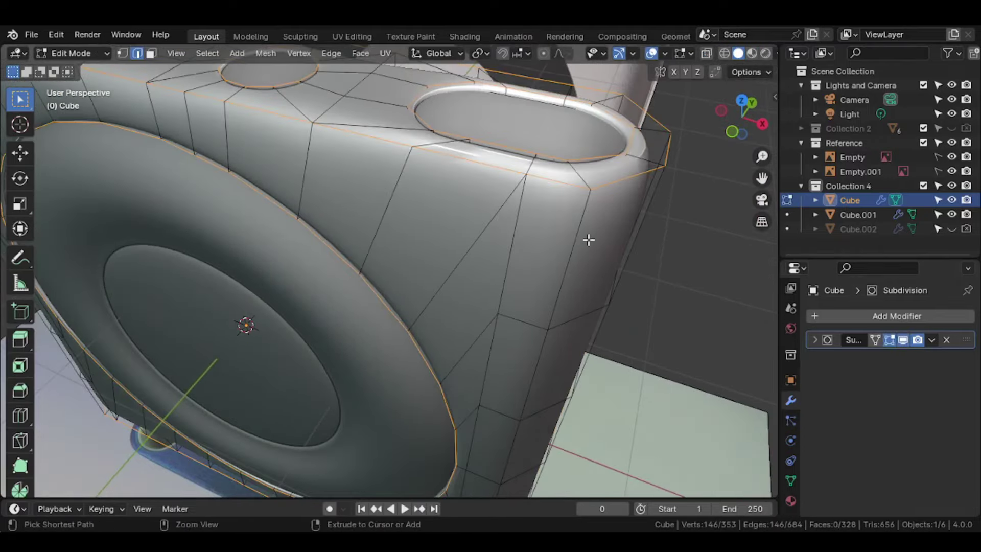
{"action": "key", "text": "ctrl+b"}
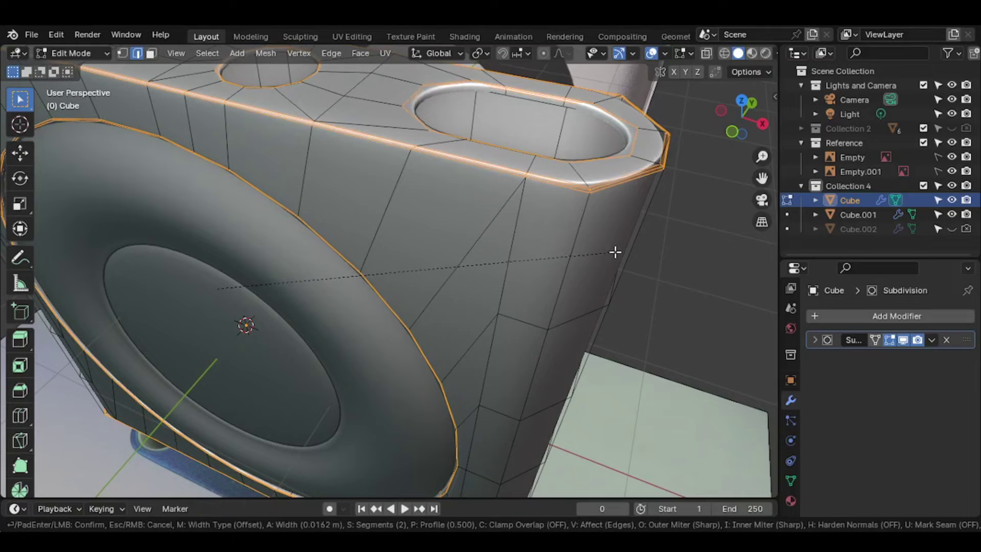
{"action": "left_click", "coordinate": [614, 252]}
{"action": "key", "text": "Tab"}
{"action": "scroll", "coordinate": [588, 276], "scroll_direction": "down", "scroll_amount": 5}
{"action": "mouse_move", "coordinate": [555, 299]}
{"action": "middle_mouse_down"}
{"action": "mouse_move", "coordinate": [641, 254]}
{"action": "mouse_move", "coordinate": [679, 115]}
{"action": "mouse_move", "coordinate": [685, 120]}
{"action": "middle_mouse_up"}
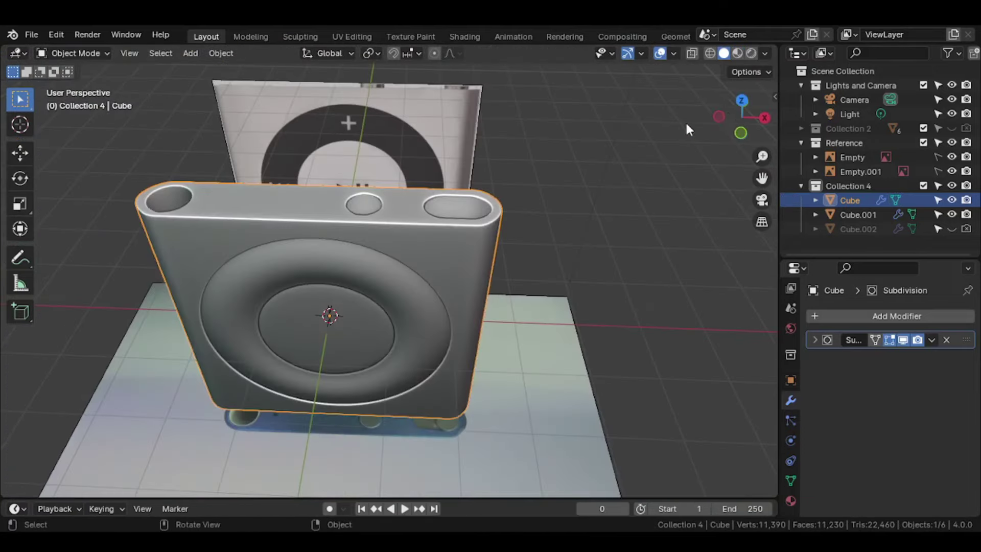
Step: In Top view with X-ray, box-select the vertices at both body ends
{"action": "key", "text": "ctrl+KP_1"}
{"action": "scroll", "coordinate": [642, 221], "scroll_direction": "up", "scroll_amount": 2}
{"action": "key", "text": "KP_7"}
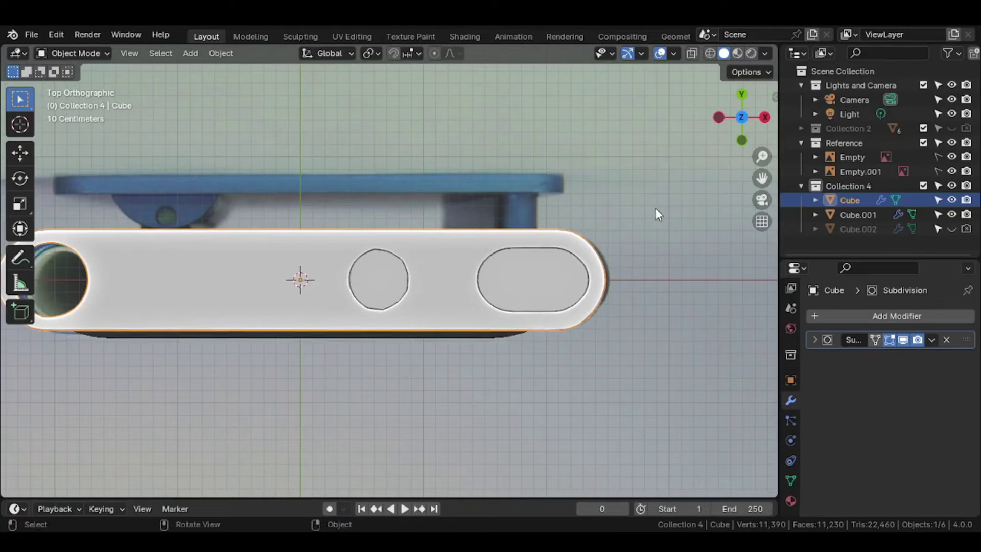
{"action": "key", "text": "alt+z"}
{"action": "key", "text": "Tab"}
{"action": "middle_click_drag", "start_coordinate": [7, 226], "coordinate": [84, 215], "text": "shift"}
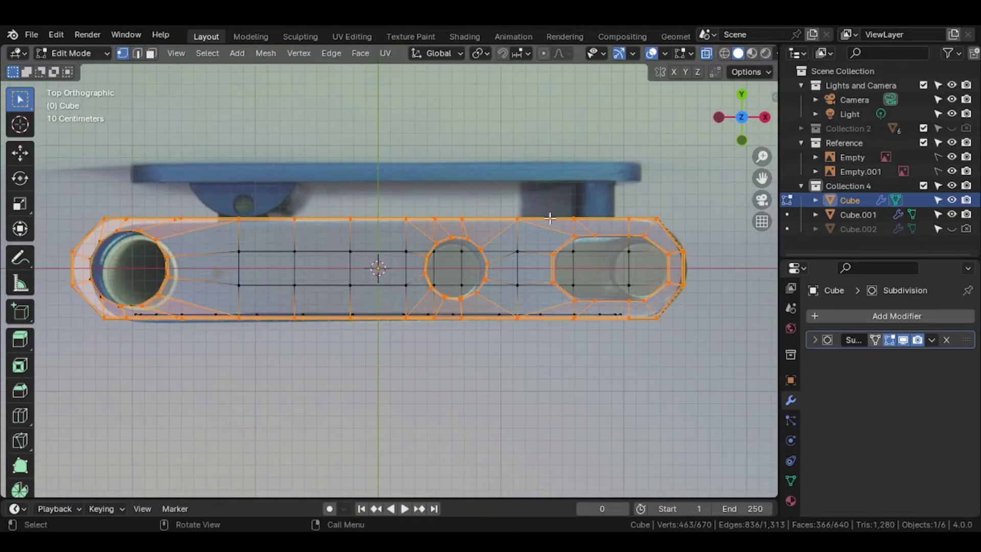
{"action": "left_click_drag", "start_coordinate": [666, 225], "coordinate": [657, 327]}
{"action": "key", "text": "alt+z"}
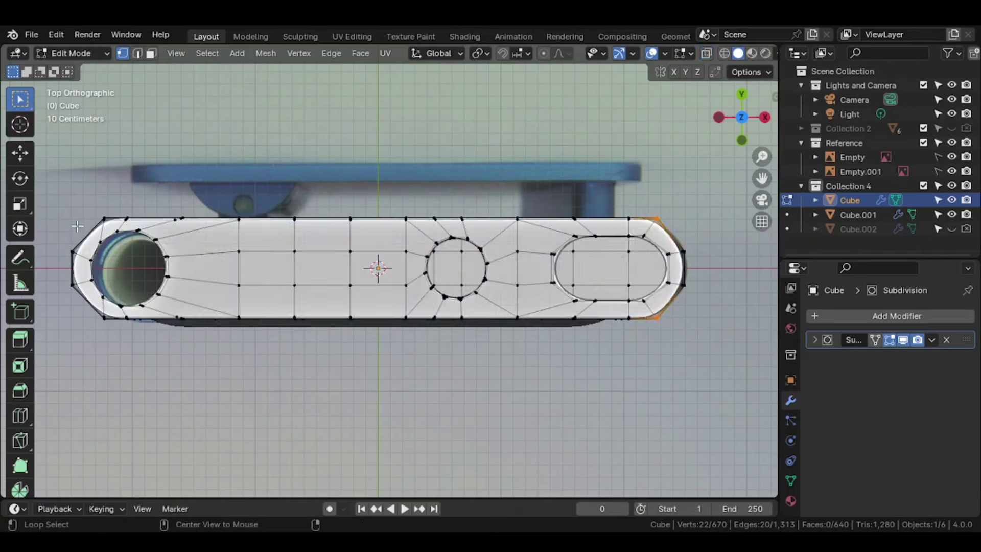
{"action": "key", "text": "alt+z"}
{"action": "left_click_drag", "start_coordinate": [77, 226], "coordinate": [114, 310]}
{"action": "key", "text": "alt+z"}
{"action": "key", "text": "alt+z"}
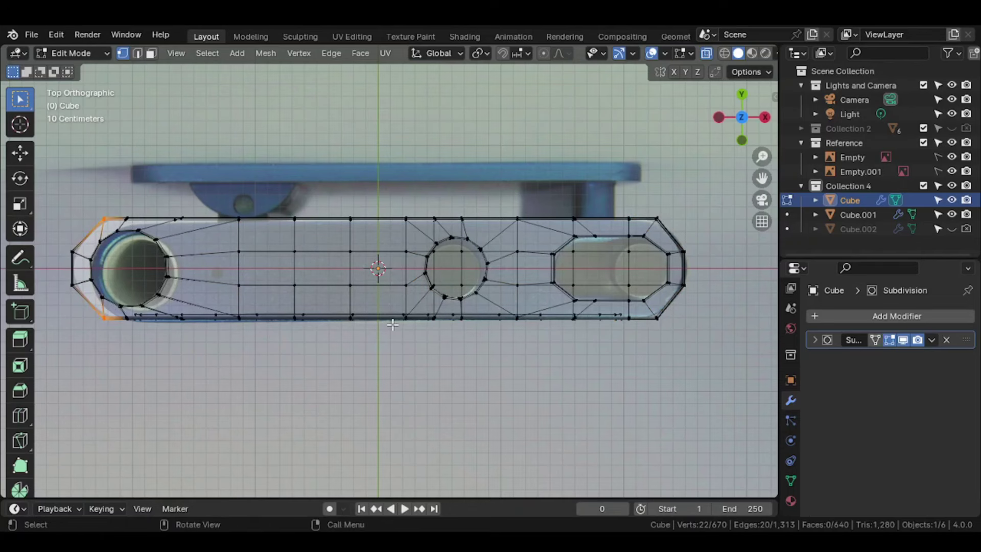
Step: Scale the end vertices along X to lengthen the body
{"action": "key", "text": "s"}
{"action": "key", "text": "x"}
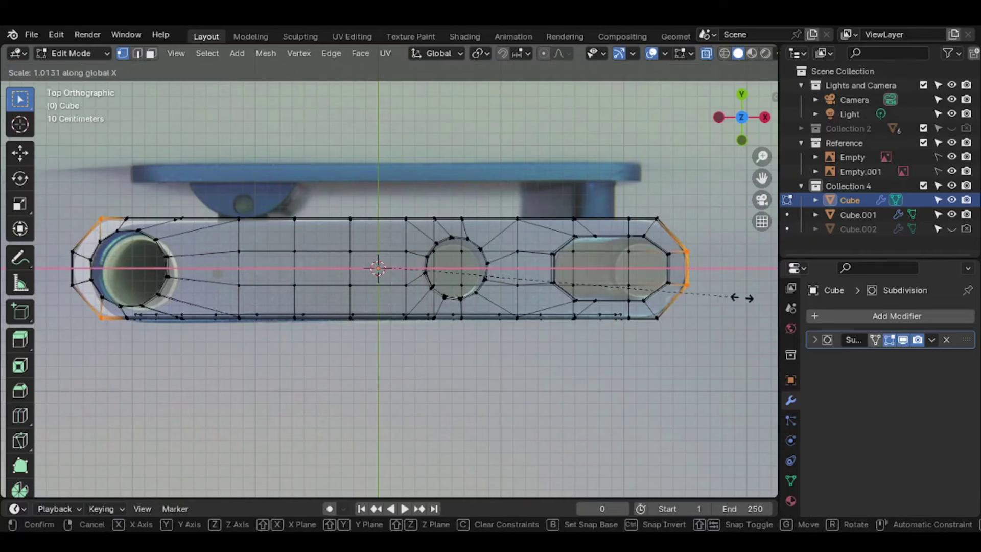
{"action": "left_click", "coordinate": [742, 298]}
{"action": "key", "text": "Tab"}
{"action": "key", "text": "alt+z"}
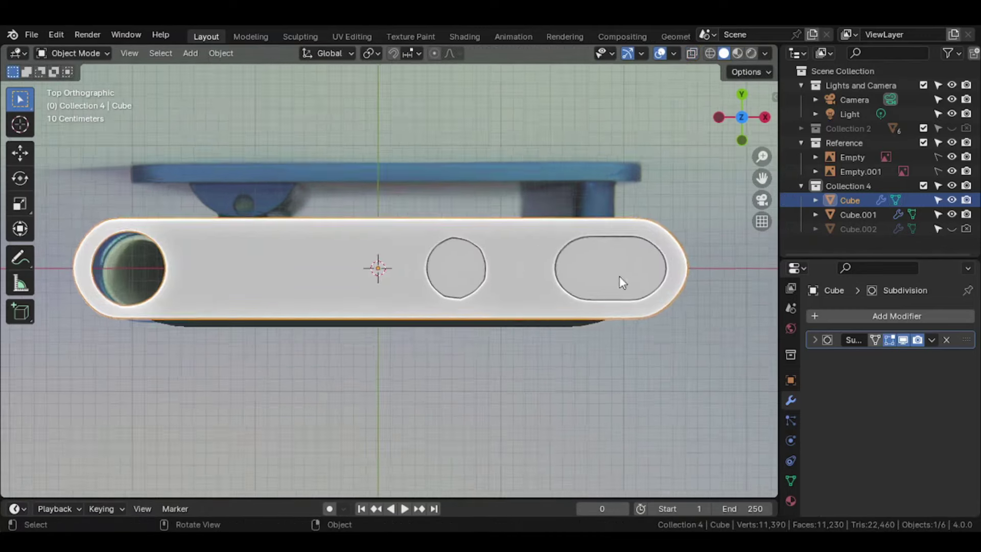
Step: Move the right-end vertices to line up with the reference photo
{"action": "key", "text": "Tab"}
{"action": "key", "text": "alt+z"}
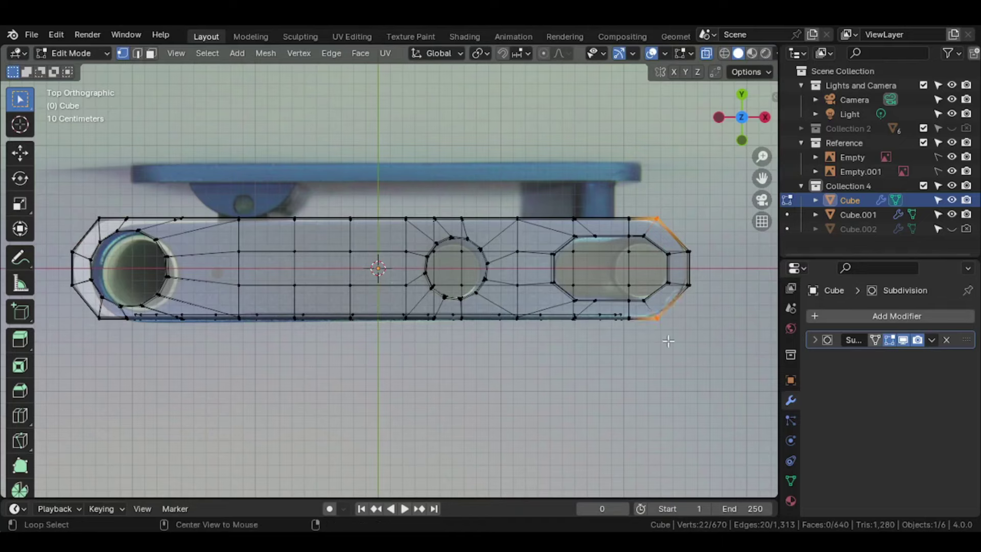
{"action": "key", "text": "g"}
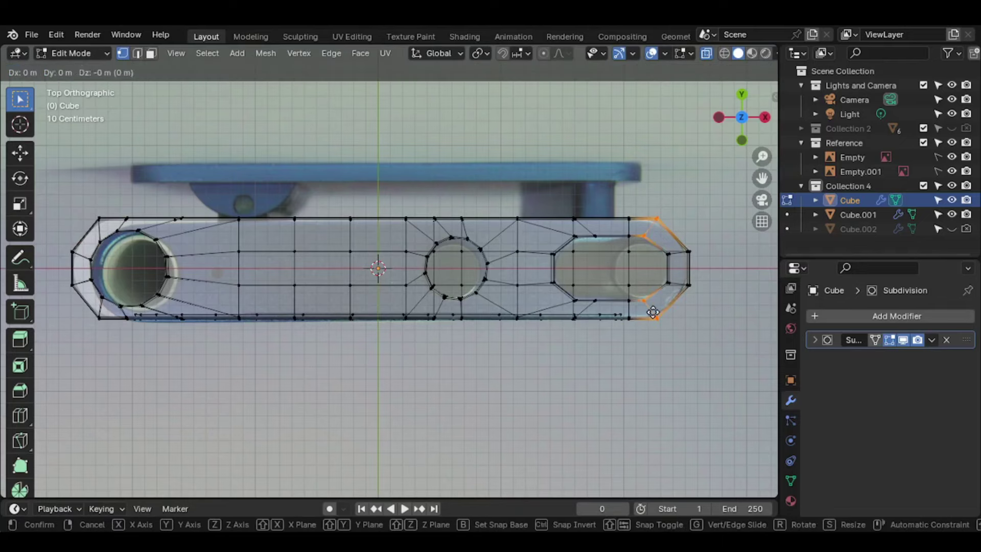
{"action": "left_click", "coordinate": [681, 311]}
{"action": "key", "text": "Tab"}
{"action": "scroll", "coordinate": [639, 311], "scroll_direction": "up", "scroll_amount": 2}
{"action": "scroll", "coordinate": [569, 314], "scroll_direction": "up", "scroll_amount": 2}
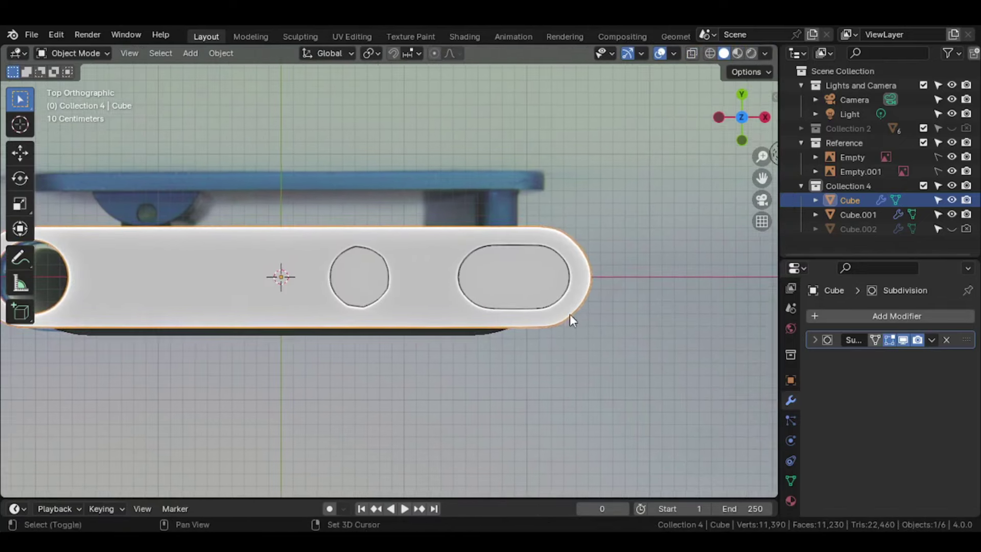
{"action": "key", "text": "Tab"}
{"action": "key", "text": "g"}
{"action": "left_click", "coordinate": [648, 298]}
{"action": "key", "text": "Tab"}
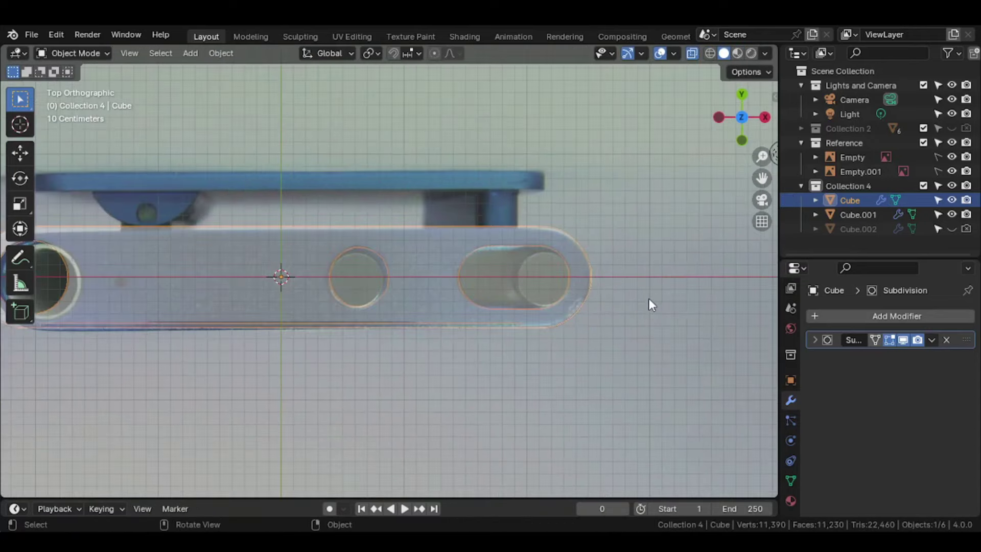
Step: Shift the oval slot's inner edge lengthwise to match the reference
{"action": "middle_click_drag", "start_coordinate": [625, 302], "coordinate": [541, 318], "text": "shift"}
{"action": "scroll", "coordinate": [540, 310], "scroll_direction": "up", "scroll_amount": 2}
{"action": "key", "text": "Tab"}
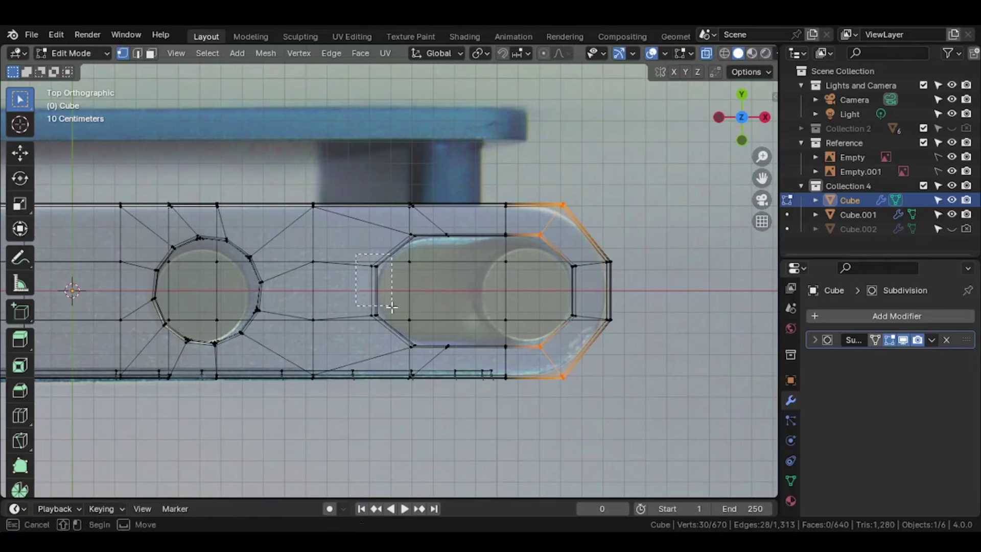
{"action": "left_click", "coordinate": [458, 324]}
{"action": "key", "text": "Tab"}
{"action": "scroll", "coordinate": [452, 323], "scroll_direction": "down", "scroll_amount": 1}
{"action": "scroll", "coordinate": [424, 329], "scroll_direction": "down", "scroll_amount": 3}
Step: Box-select and delete the old faces inside the middle round hole
{"action": "middle_click_drag", "start_coordinate": [423, 329], "coordinate": [508, 247]}
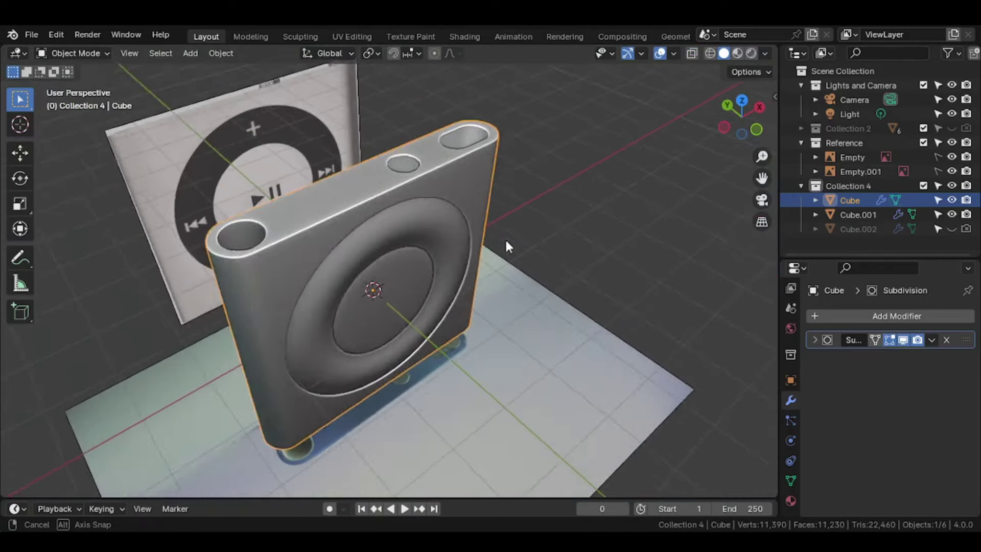
{"action": "scroll", "coordinate": [437, 347], "scroll_direction": "up", "scroll_amount": 3}
{"action": "scroll", "coordinate": [388, 219], "scroll_direction": "up", "scroll_amount": 3}
{"action": "key", "text": "Tab"}
{"action": "mouse_move", "coordinate": [427, 249]}
{"action": "middle_mouse_down"}
{"action": "mouse_move", "coordinate": [576, 335]}
{"action": "mouse_move", "coordinate": [229, 171]}
{"action": "middle_mouse_up"}
{"action": "key", "text": "alt+z"}
{"action": "left_click_drag", "start_coordinate": [226, 150], "coordinate": [249, 174]}
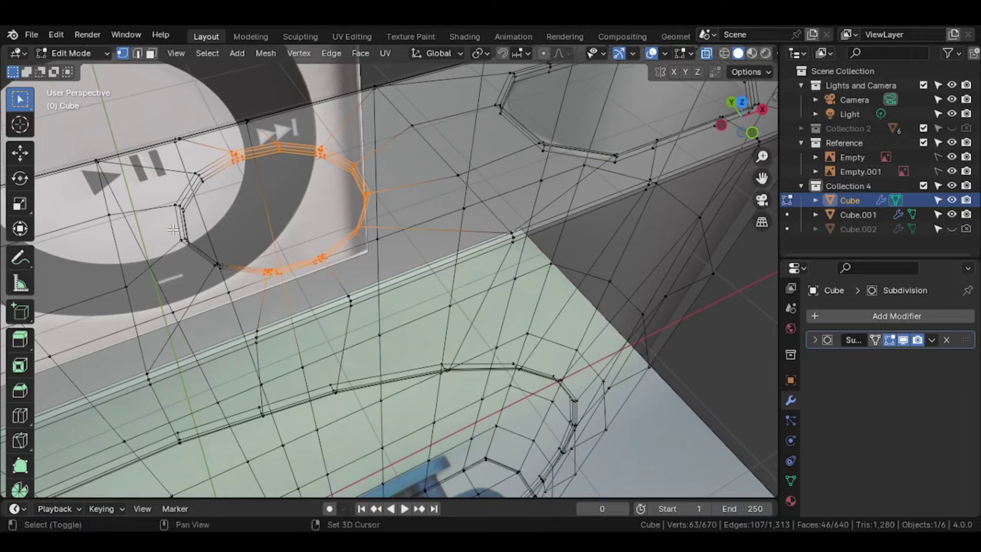
{"action": "mouse_move", "coordinate": [181, 163]}
{"action": "middle_mouse_down"}
{"action": "mouse_move", "coordinate": [309, 268]}
{"action": "mouse_move", "coordinate": [323, 299]}
{"action": "middle_mouse_up"}
{"action": "key", "text": "alt+z"}
{"action": "key", "text": "x"}
{"action": "left_click", "coordinate": [323, 299]}
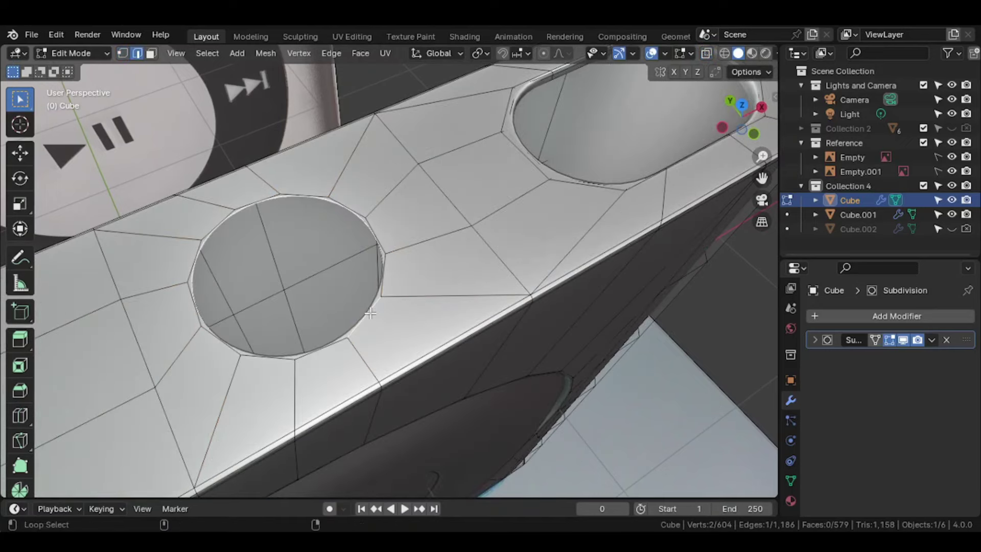
Step: Select the middle hole's rim loop, nudge it with G, and bevel it
{"action": "left_click", "coordinate": [371, 314], "text": "alt"}
{"action": "key", "text": "g"}
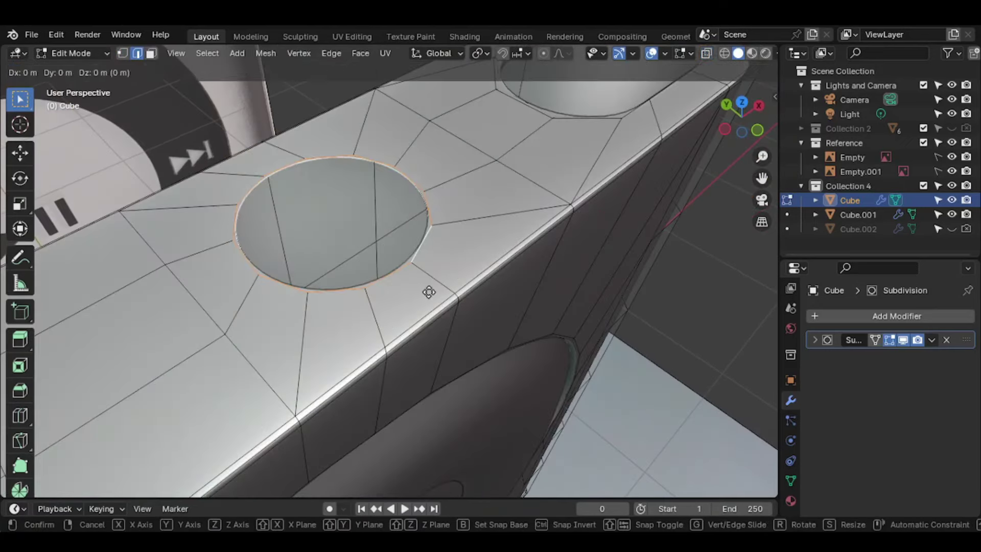
{"action": "left_click", "coordinate": [442, 400]}
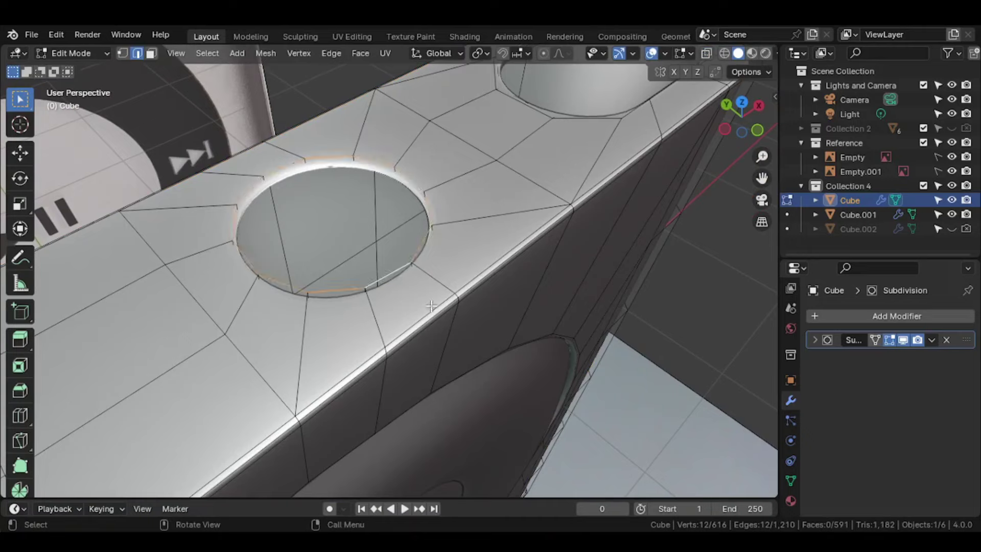
{"action": "scroll", "coordinate": [431, 306], "scroll_direction": "up", "scroll_amount": 2}
{"action": "left_click", "coordinate": [476, 334]}
{"action": "key", "text": "Tab"}
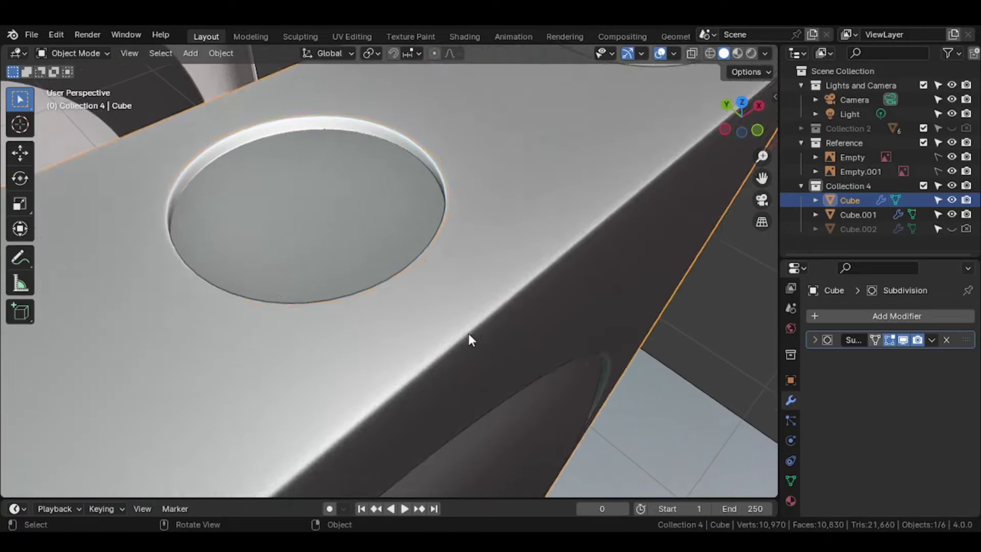
{"action": "mouse_move", "coordinate": [468, 333]}
{"action": "middle_mouse_down"}
{"action": "mouse_move", "coordinate": [404, 236]}
{"action": "mouse_move", "coordinate": [440, 289]}
{"action": "mouse_move", "coordinate": [363, 257]}
{"action": "mouse_move", "coordinate": [735, 105]}
{"action": "middle_mouse_up"}
{"action": "scroll", "coordinate": [440, 290], "scroll_direction": "down", "scroll_amount": 3}
Step: Switch to the top view and add a new cube
{"action": "left_click", "coordinate": [736, 106]}
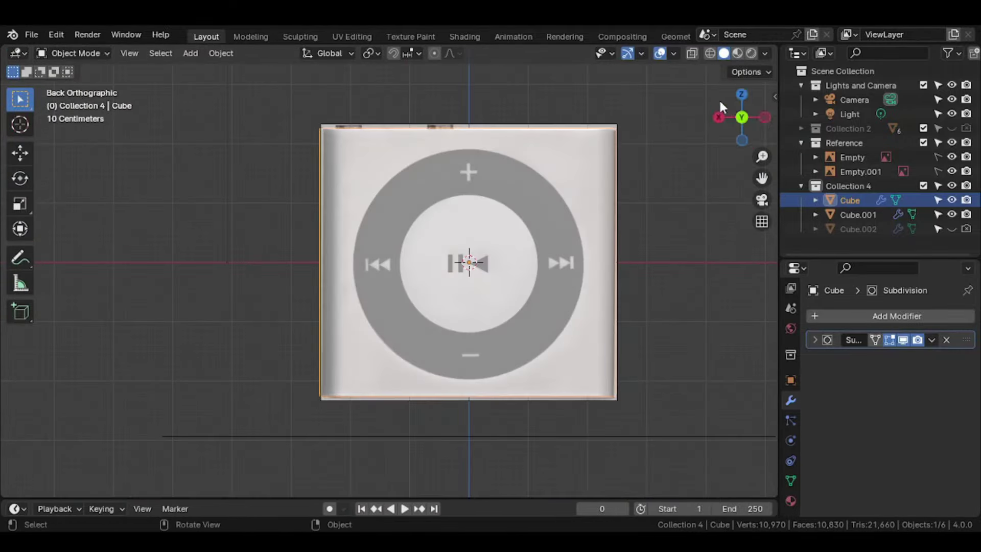
{"action": "left_click", "coordinate": [744, 100]}
{"action": "scroll", "coordinate": [566, 223], "scroll_direction": "down", "scroll_amount": 2}
{"action": "scroll", "coordinate": [522, 243], "scroll_direction": "up", "scroll_amount": 2}
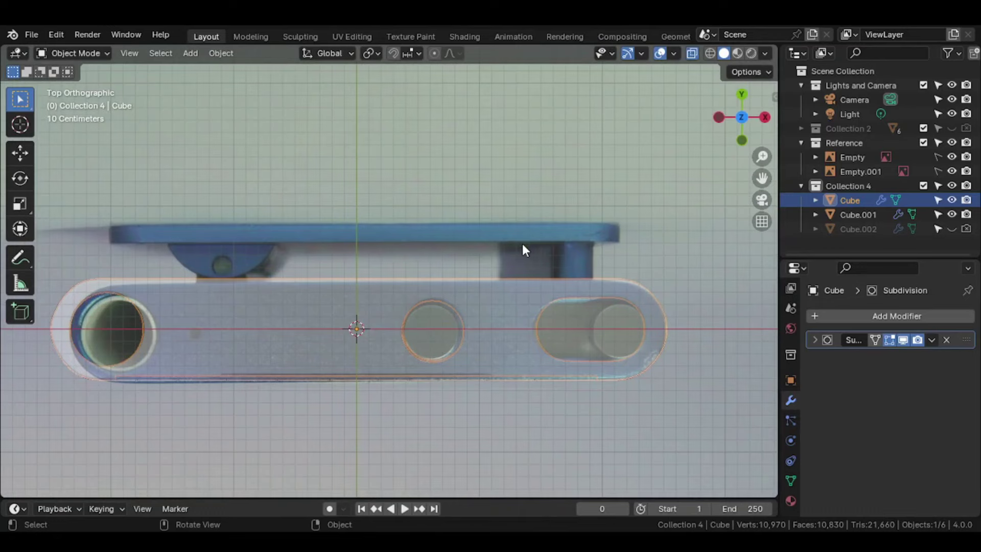
{"action": "key", "text": "shift+a"}
{"action": "left_click", "coordinate": [580, 255]}
Step: Move the new cube along Y and flatten it along Y into a thin slab
{"action": "key", "text": "g"}
{"action": "key", "text": "y"}
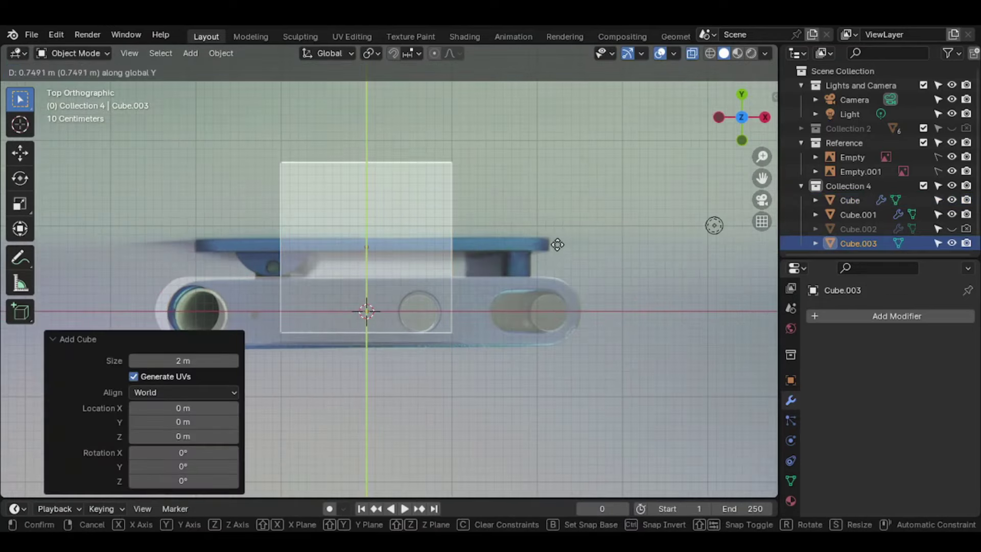
{"action": "left_click", "coordinate": [557, 245]}
{"action": "key", "text": "s"}
{"action": "key", "text": "y"}
{"action": "key", "text": "Return"}
{"action": "scroll", "coordinate": [389, 266], "scroll_direction": "up", "scroll_amount": 4}
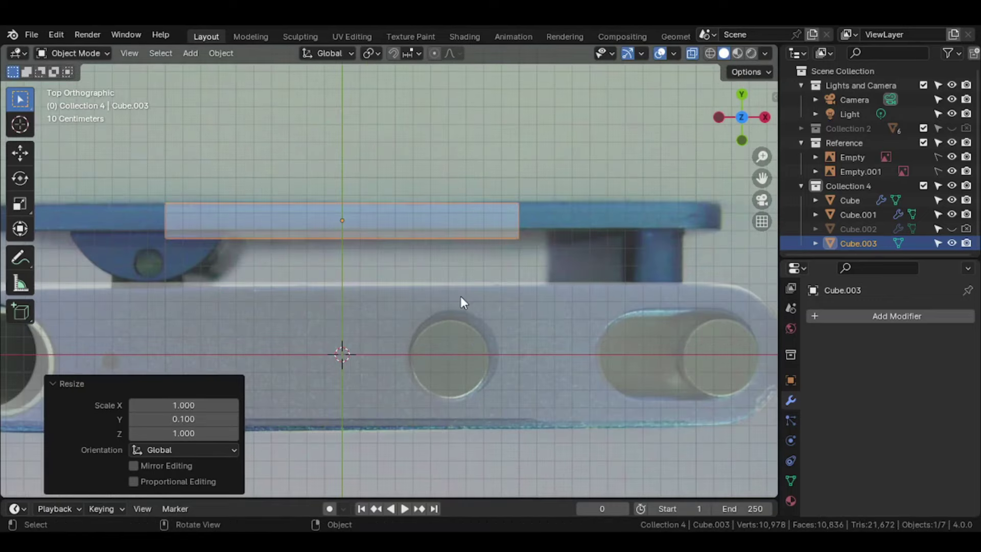
{"action": "key", "text": "s"}
{"action": "key", "text": "y"}
{"action": "left_click", "coordinate": [430, 271]}
Step: Place the slab over the clip in the photo and double its width along X
{"action": "key", "text": "g"}
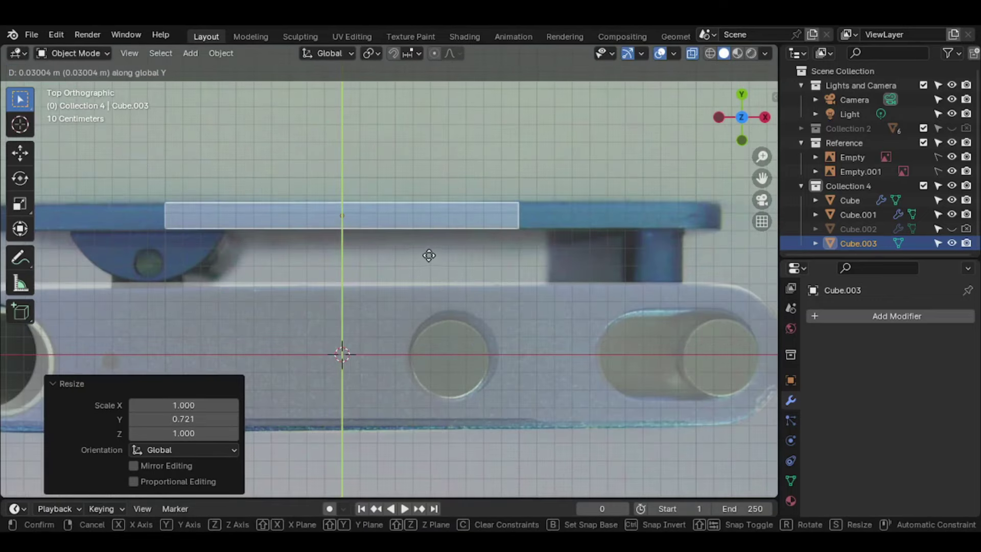
{"action": "left_click", "coordinate": [430, 256]}
{"action": "scroll", "coordinate": [439, 261], "scroll_direction": "down", "scroll_amount": 3}
{"action": "key", "text": "s"}
{"action": "key", "text": "x"}
{"action": "left_click", "coordinate": [526, 272]}
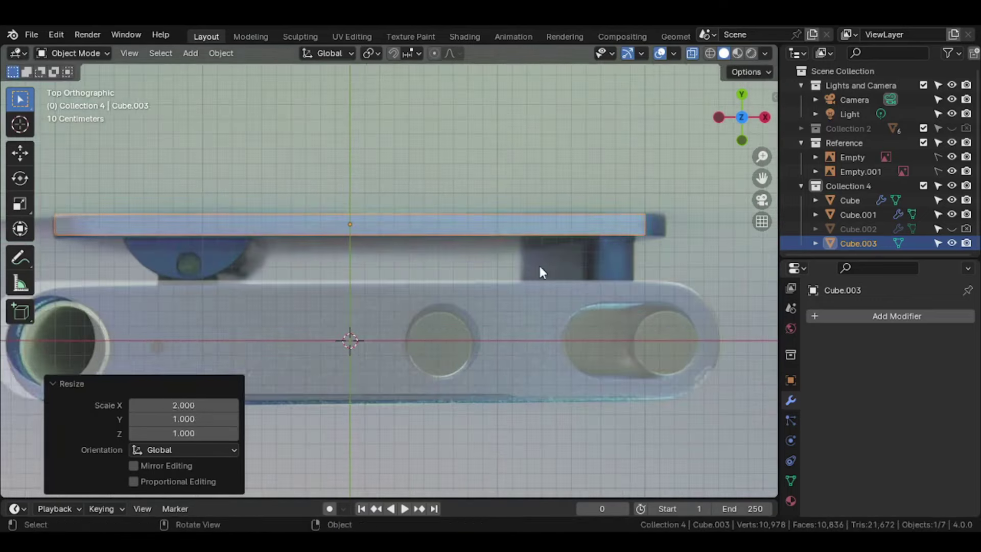
Step: In Edit Mode, slide the plate's end vertices along X to match the reference
{"action": "key", "text": "Tab"}
{"action": "scroll", "coordinate": [562, 245], "scroll_direction": "up", "scroll_amount": 2}
{"action": "key", "text": "g"}
{"action": "key", "text": "x"}
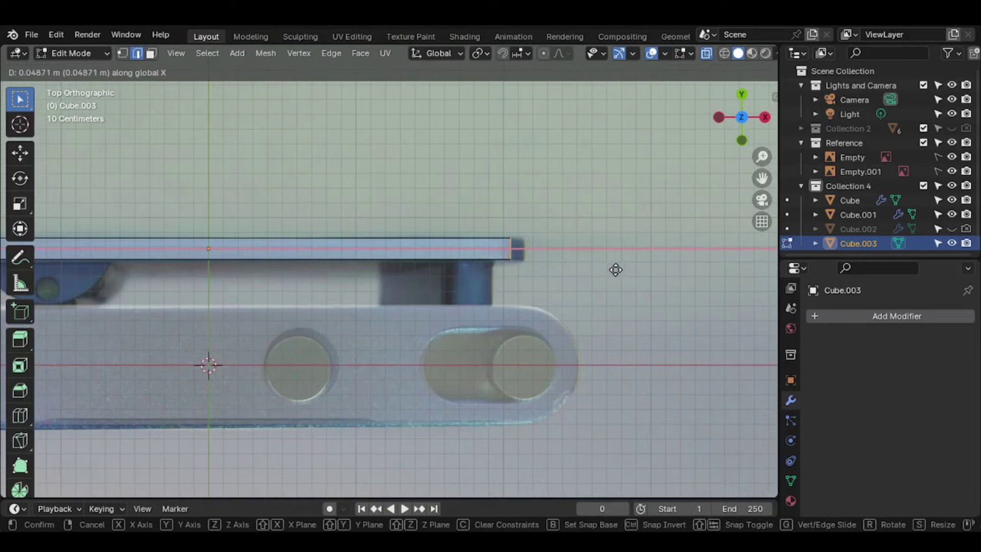
{"action": "left_click", "coordinate": [705, 258]}
{"action": "key", "text": "Tab"}
{"action": "scroll", "coordinate": [600, 285], "scroll_direction": "down", "scroll_amount": 4}
Step: Turn the Outliner into an Image Editor, browse the reference images, then unlink the current one
{"action": "middle_click_drag", "start_coordinate": [548, 268], "coordinate": [795, 57]}
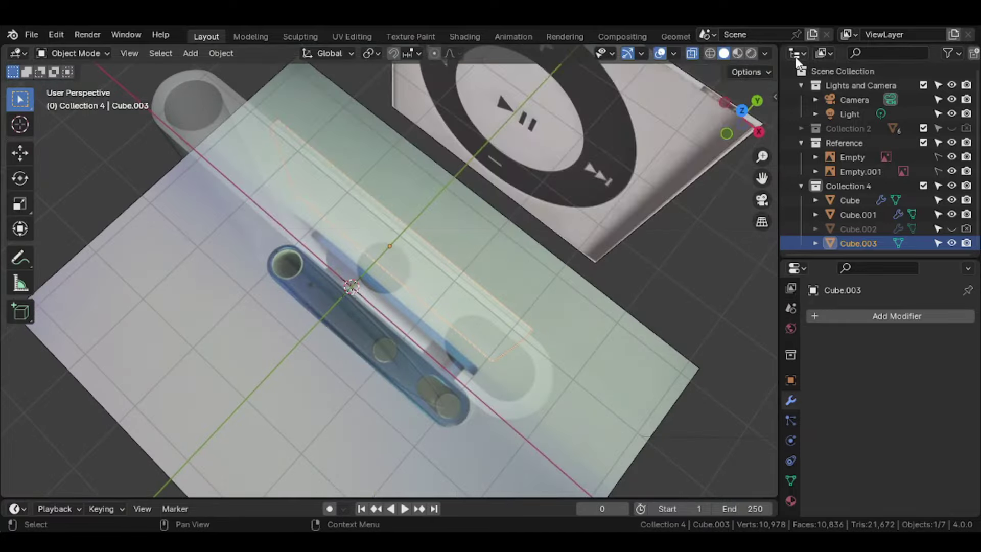
{"action": "left_click", "coordinate": [795, 53]}
{"action": "left_click", "coordinate": [802, 50]}
{"action": "left_click", "coordinate": [307, 93]}
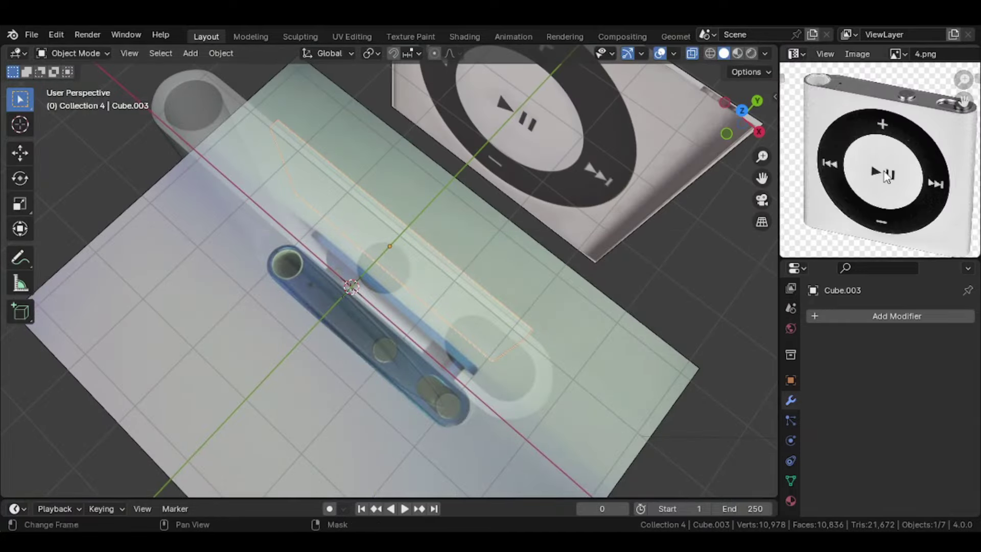
{"action": "left_click", "coordinate": [895, 53]}
{"action": "left_click", "coordinate": [820, 103]}
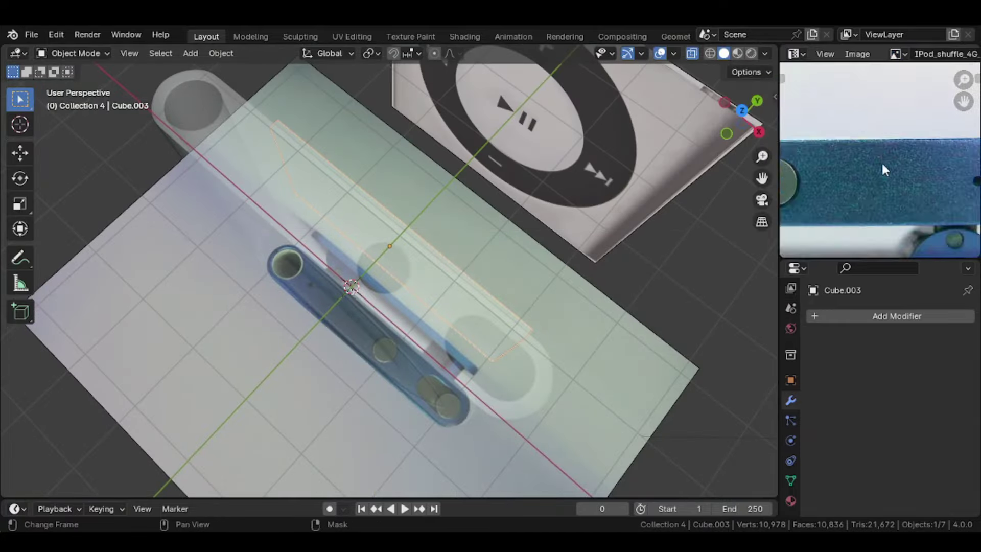
{"action": "scroll", "coordinate": [881, 161], "scroll_direction": "down", "scroll_amount": 3}
{"action": "scroll", "coordinate": [881, 153], "scroll_direction": "up", "scroll_amount": 3}
{"action": "left_click", "coordinate": [895, 54]}
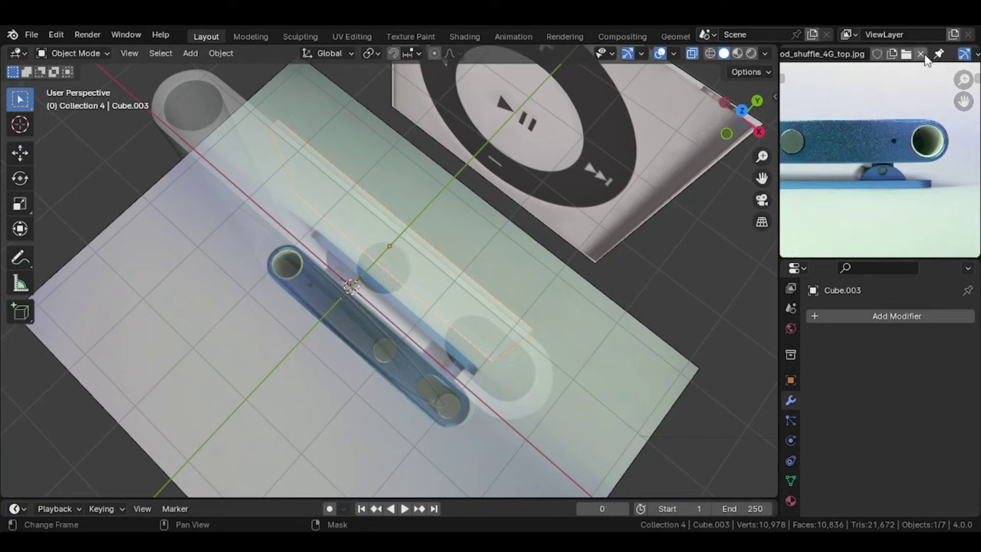
{"action": "left_click", "coordinate": [933, 54]}
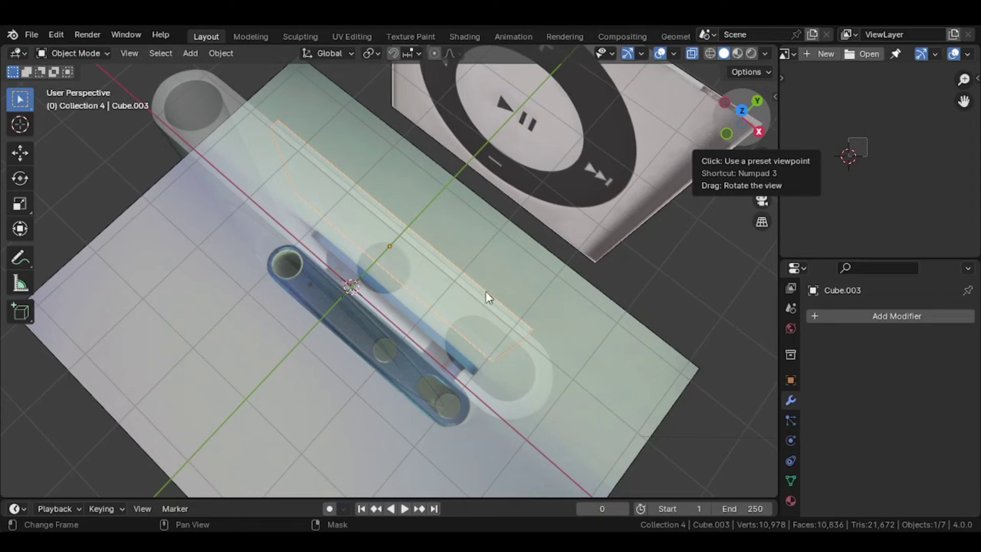
Step: Load the 5.png Apple-logo back reference, centre it, and orbit to view the plate's side
{"action": "left_click_drag", "start_coordinate": [577, 277], "coordinate": [894, 173]}
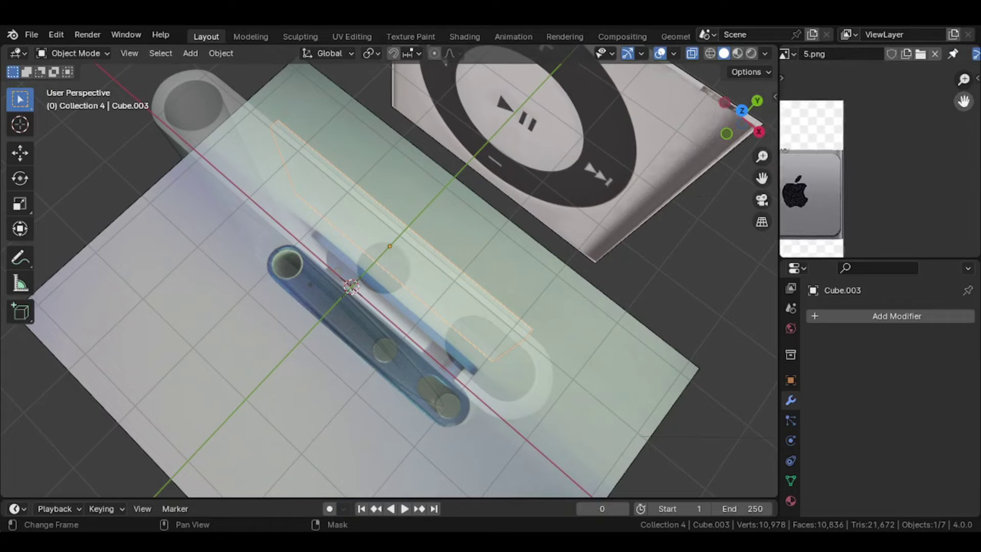
{"action": "left_click_drag", "start_coordinate": [963, 101], "coordinate": [976, 82]}
{"action": "mouse_move", "coordinate": [623, 192]}
{"action": "middle_mouse_down"}
{"action": "mouse_move", "coordinate": [449, 221]}
{"action": "mouse_move", "coordinate": [442, 241]}
{"action": "middle_mouse_up"}
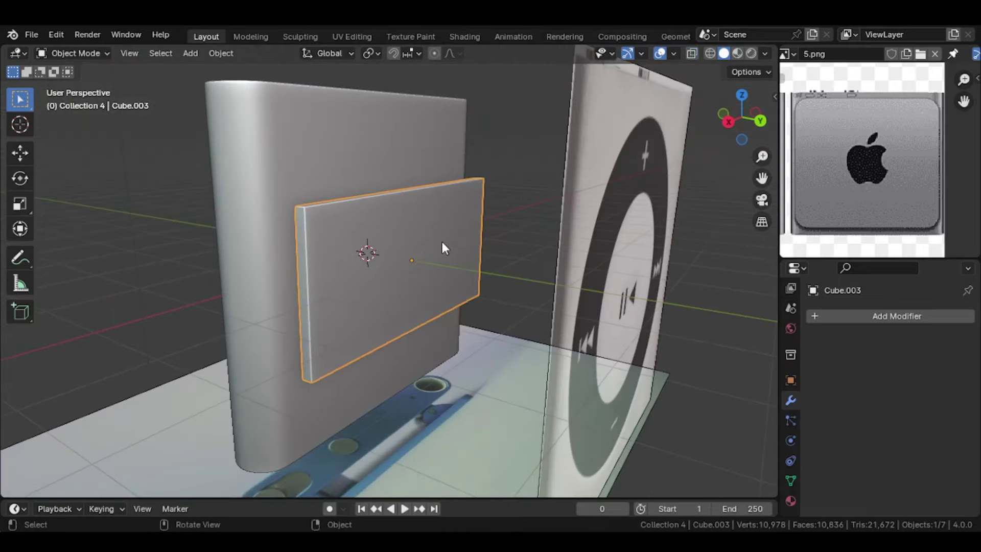
Step: In Back view with wireframe shading, scale the plate to twice its height along Z
{"action": "left_click", "coordinate": [756, 121]}
{"action": "key", "text": "z"}
{"action": "left_click", "coordinate": [412, 240]}
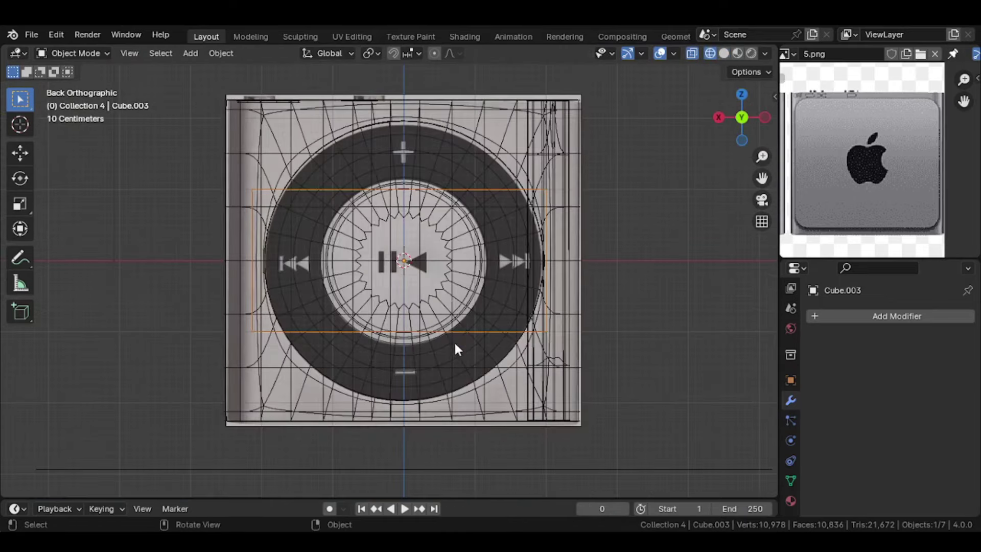
{"action": "key", "text": "s"}
{"action": "key", "text": "z"}
{"action": "key", "text": "2"}
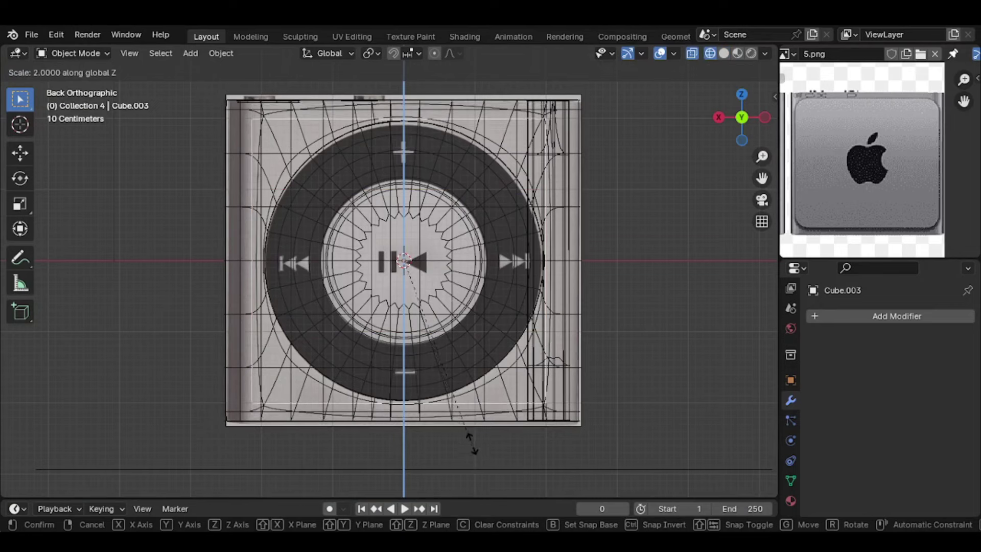
Step: Rescale the plate along X to fit the body's width
{"action": "key", "text": "Return"}
{"action": "key", "text": "s"}
{"action": "key", "text": "y"}
{"action": "key", "text": "x"}
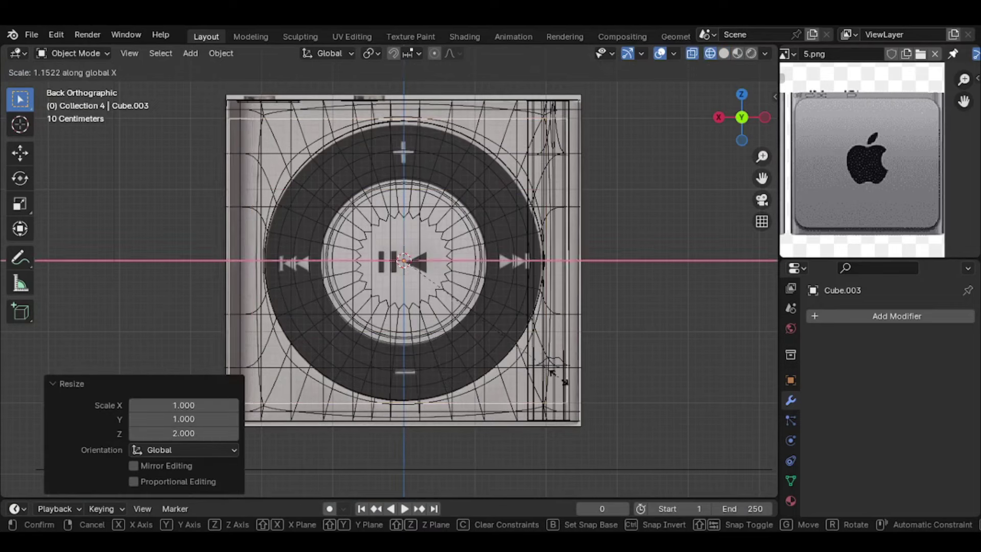
{"action": "left_click", "coordinate": [577, 340]}
Step: From Top view, narrow the plate slightly along X and check its edge
{"action": "left_click", "coordinate": [741, 94]}
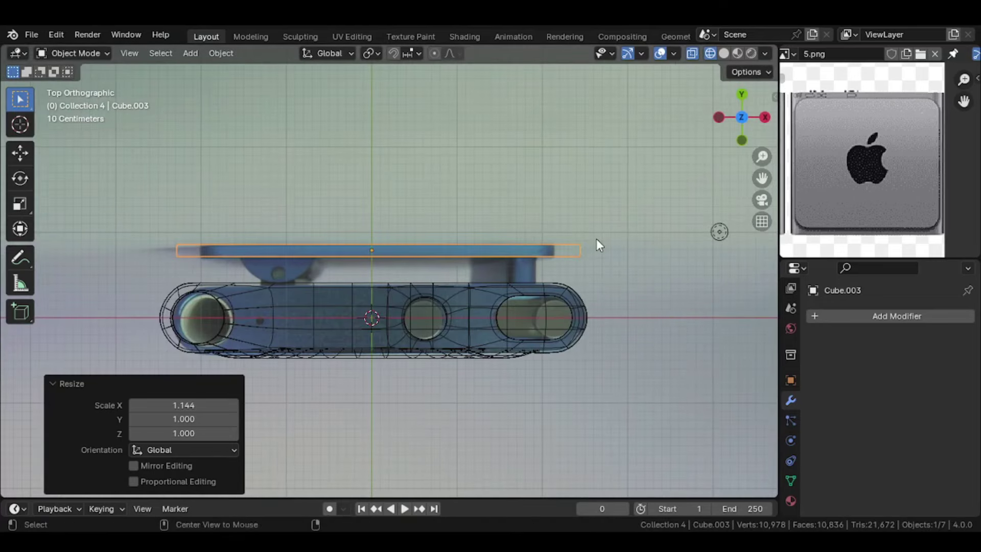
{"action": "key", "text": "s"}
{"action": "key", "text": "x"}
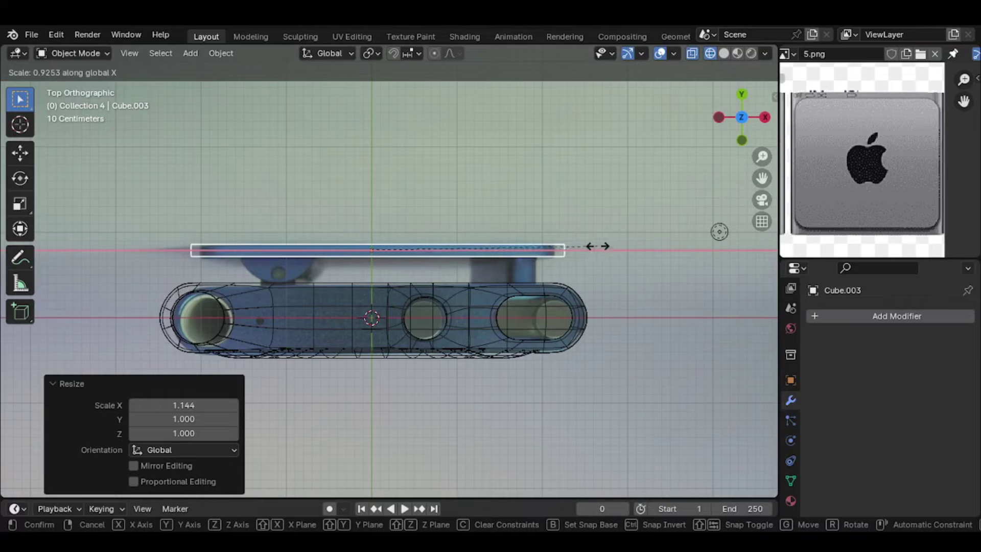
{"action": "left_click", "coordinate": [594, 244]}
{"action": "middle_click_drag", "start_coordinate": [603, 250], "coordinate": [511, 247]}
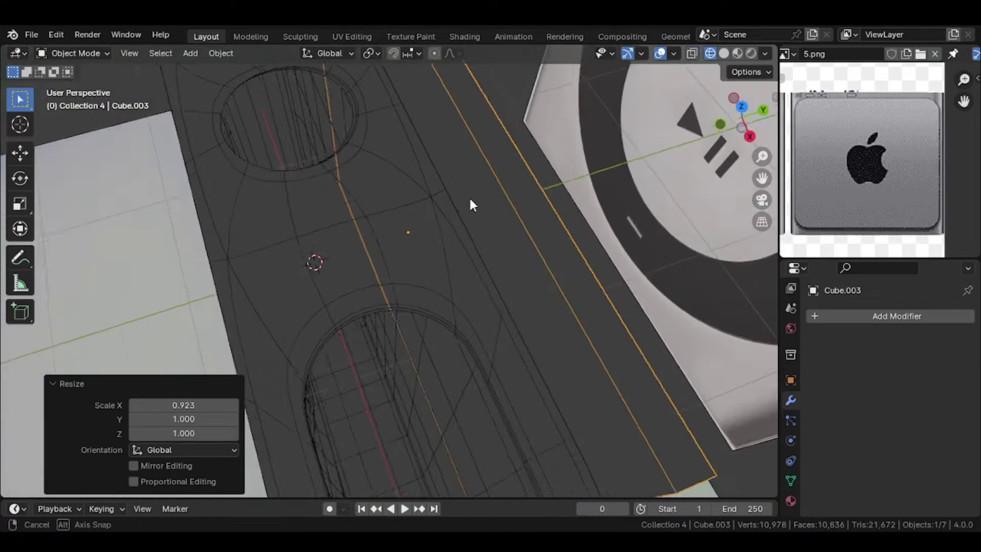
{"action": "left_click", "coordinate": [740, 105]}
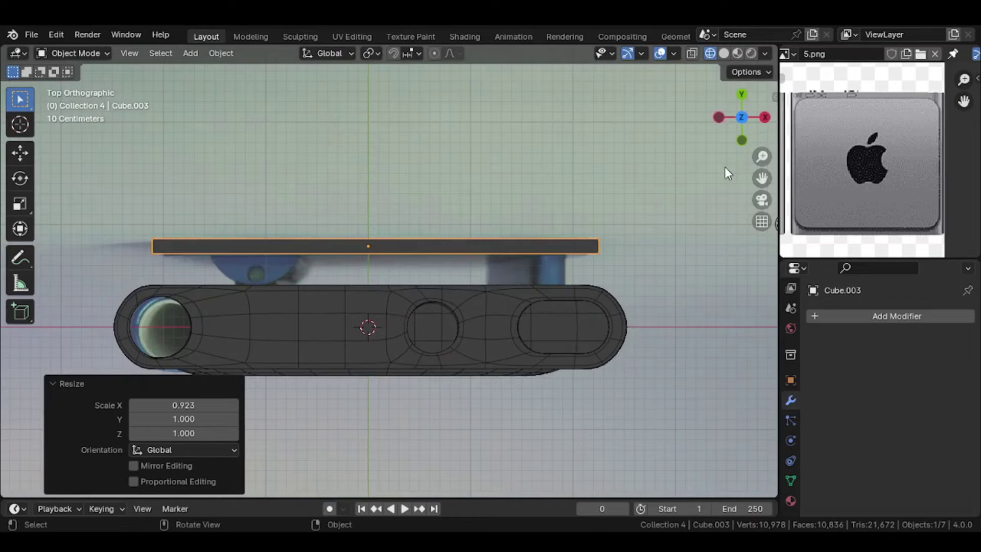
Step: Show the iPod top-view photo in the Image Editor and enter Edit Mode on the plate
{"action": "left_click", "coordinate": [789, 54]}
{"action": "left_click", "coordinate": [683, 89]}
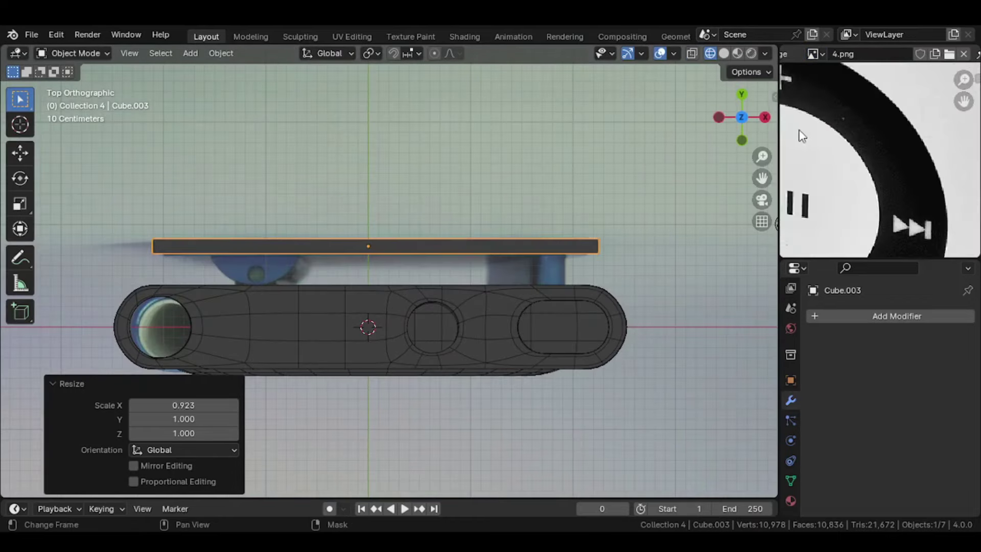
{"action": "left_click", "coordinate": [813, 54]}
{"action": "left_click", "coordinate": [719, 116]}
{"action": "scroll", "coordinate": [884, 182], "scroll_direction": "up", "scroll_amount": 3}
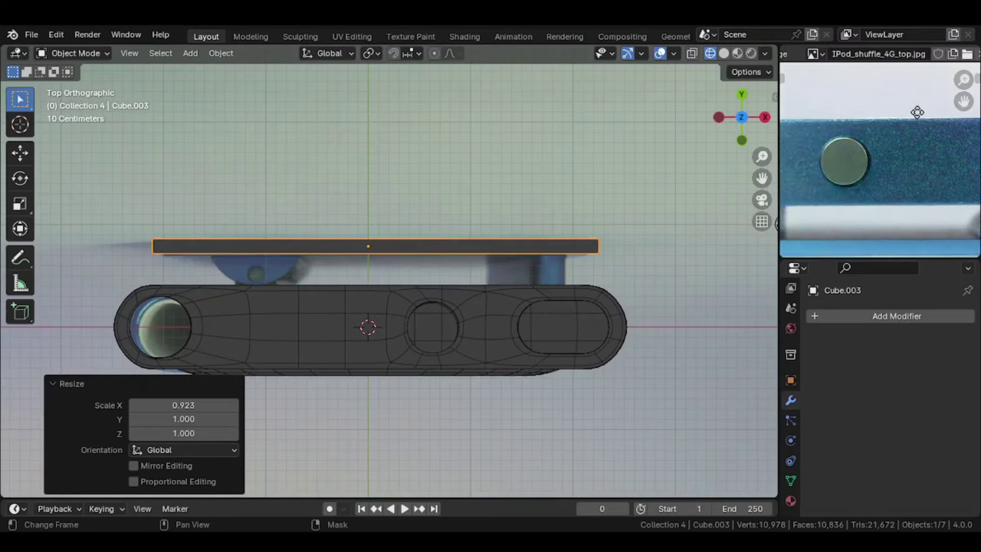
{"action": "scroll", "coordinate": [884, 181], "scroll_direction": "up", "scroll_amount": 2}
{"action": "key", "text": "Tab"}
Step: Select the plate's corner edges, orbiting to reach the underside
{"action": "mouse_move", "coordinate": [186, 246]}
{"action": "middle_mouse_down"}
{"action": "mouse_move", "coordinate": [423, 138]}
{"action": "mouse_move", "coordinate": [438, 202]}
{"action": "middle_mouse_up"}
{"action": "key", "text": "Tab"}
Step: Apply the plate's scale in Object Mode and snap to the front view
{"action": "key", "text": "Tab"}
{"action": "left_click", "coordinate": [458, 168]}
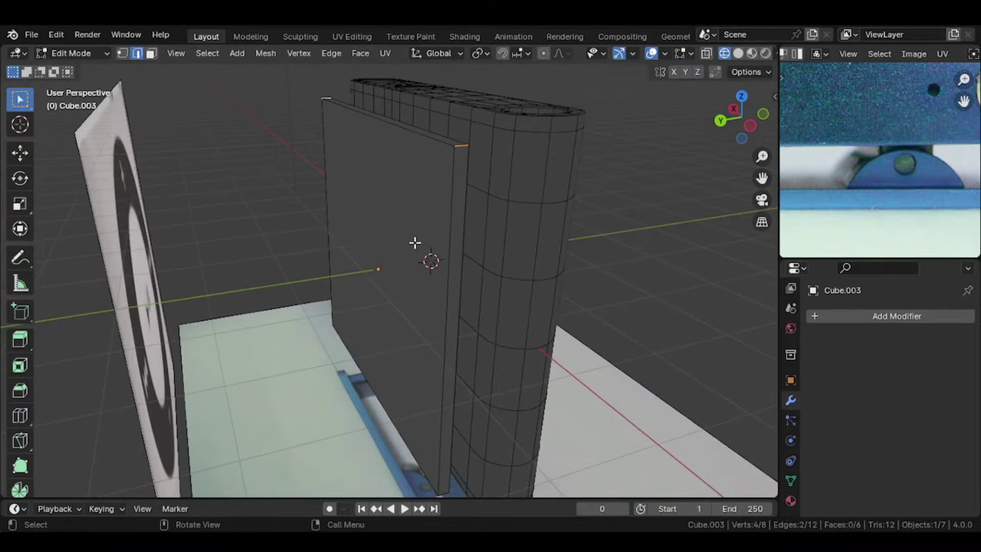
{"action": "mouse_move", "coordinate": [414, 243]}
{"action": "middle_mouse_down"}
{"action": "mouse_move", "coordinate": [413, 394]}
{"action": "mouse_move", "coordinate": [460, 369]}
{"action": "mouse_move", "coordinate": [344, 403]}
{"action": "middle_mouse_up"}
{"action": "left_click", "coordinate": [449, 384], "text": "ctrl"}
{"action": "key", "text": "Tab"}
{"action": "key", "text": "ctrl+a"}
{"action": "left_click", "coordinate": [388, 358]}
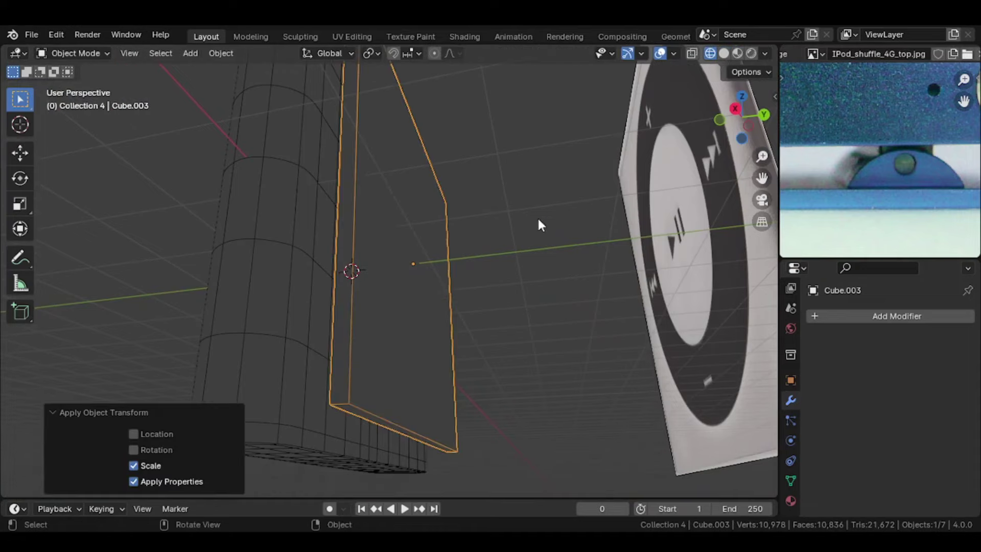
{"action": "key", "text": "Tab"}
{"action": "left_click", "coordinate": [732, 109]}
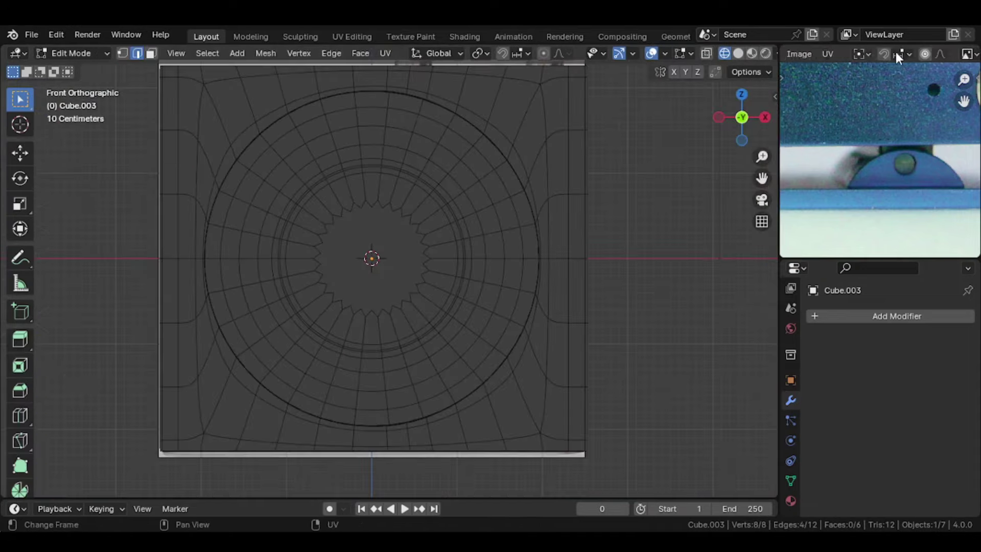
{"action": "scroll", "coordinate": [898, 57], "scroll_direction": "down", "scroll_amount": 3}
Step: Show the 5.png back reference, view the plate from the back, and turn off X-ray
{"action": "left_click", "coordinate": [854, 53]}
{"action": "left_click", "coordinate": [787, 100]}
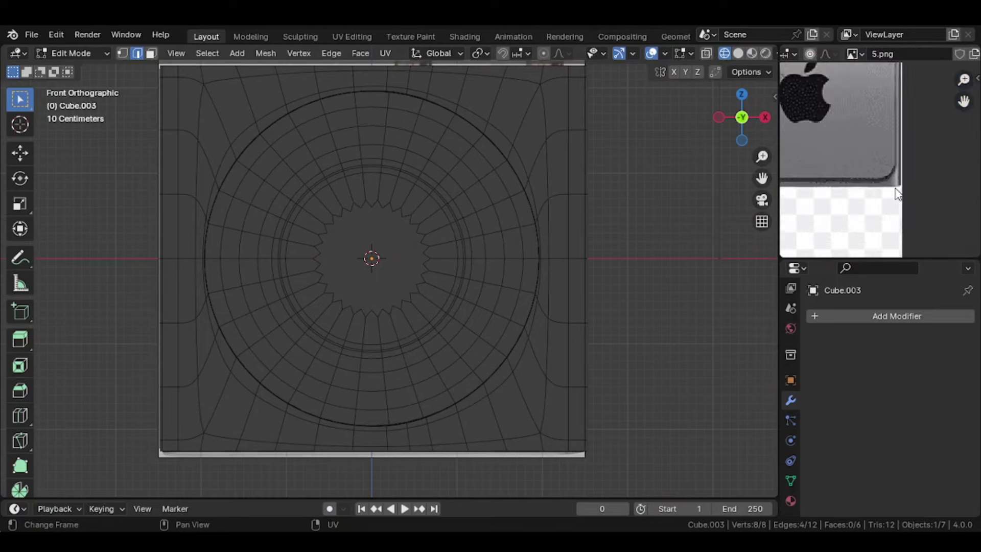
{"action": "middle_click_drag", "start_coordinate": [898, 194], "coordinate": [815, 208]}
{"action": "scroll", "coordinate": [599, 258], "scroll_direction": "down", "scroll_amount": 2}
{"action": "mouse_move", "coordinate": [598, 258]}
{"action": "middle_mouse_down"}
{"action": "mouse_move", "coordinate": [666, 165]}
{"action": "mouse_move", "coordinate": [613, 202]}
{"action": "middle_mouse_up"}
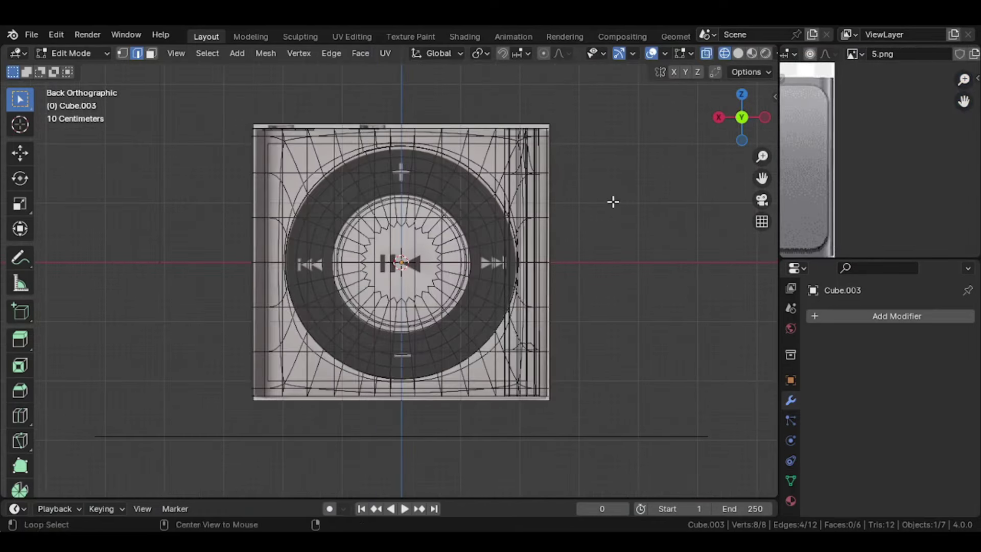
{"action": "key", "text": "alt+z"}
Step: Bevel the selected corner edges with 7 segments in Edit Mode
{"action": "key", "text": "Tab"}
{"action": "key", "text": "Tab"}
{"action": "key", "text": "ctrl+b"}
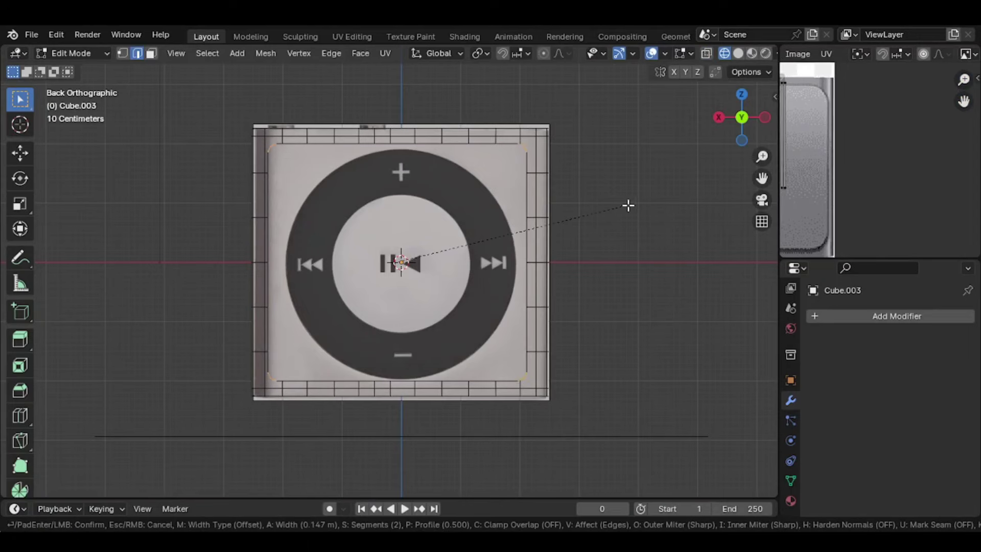
{"action": "scroll", "coordinate": [633, 206], "scroll_direction": "up", "scroll_amount": 1}
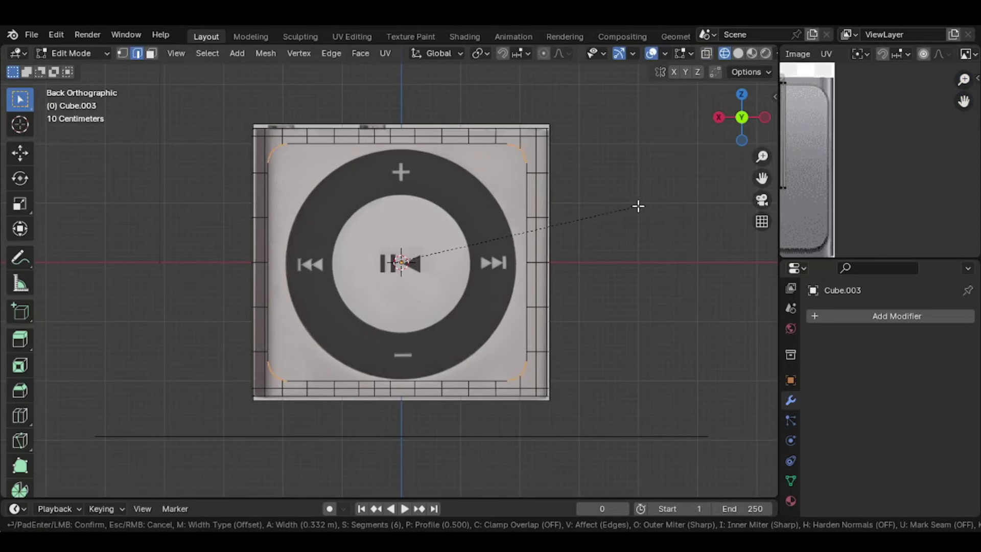
{"action": "left_click", "coordinate": [688, 218]}
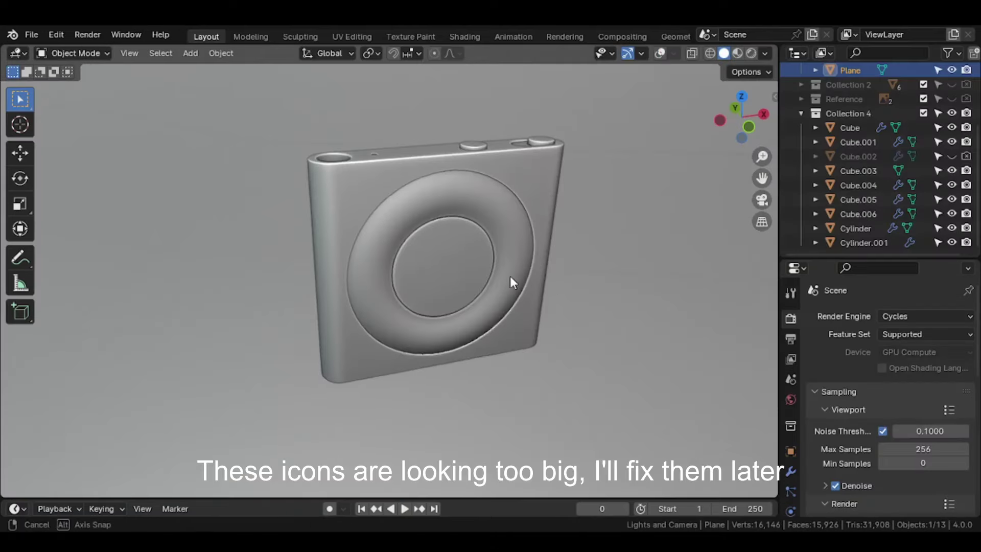
Step: Preview the iPod in Cycles rendered shading, orbiting to show its top and side
{"action": "middle_click_drag", "start_coordinate": [510, 276], "coordinate": [562, 279]}
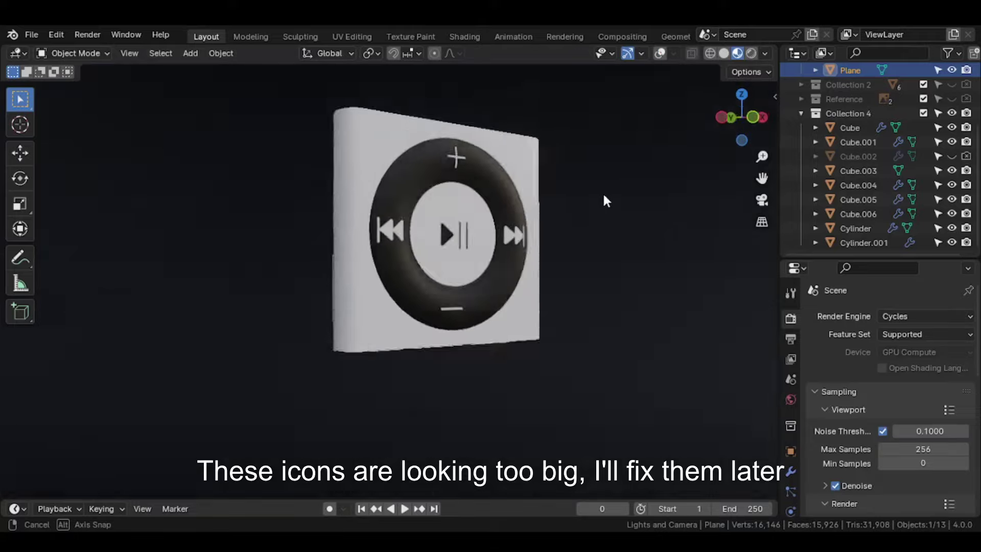
{"action": "mouse_move", "coordinate": [602, 194]}
{"action": "middle_mouse_down"}
{"action": "mouse_move", "coordinate": [517, 259]}
{"action": "mouse_move", "coordinate": [475, 252]}
{"action": "middle_mouse_up"}
{"action": "left_click", "coordinate": [752, 53]}
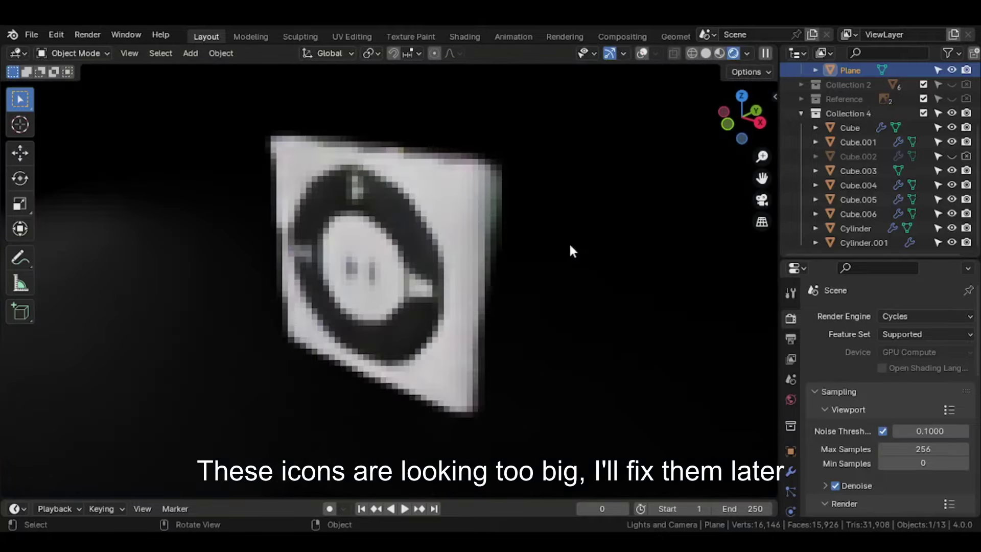
{"action": "middle_click_drag", "start_coordinate": [557, 256], "coordinate": [541, 301]}
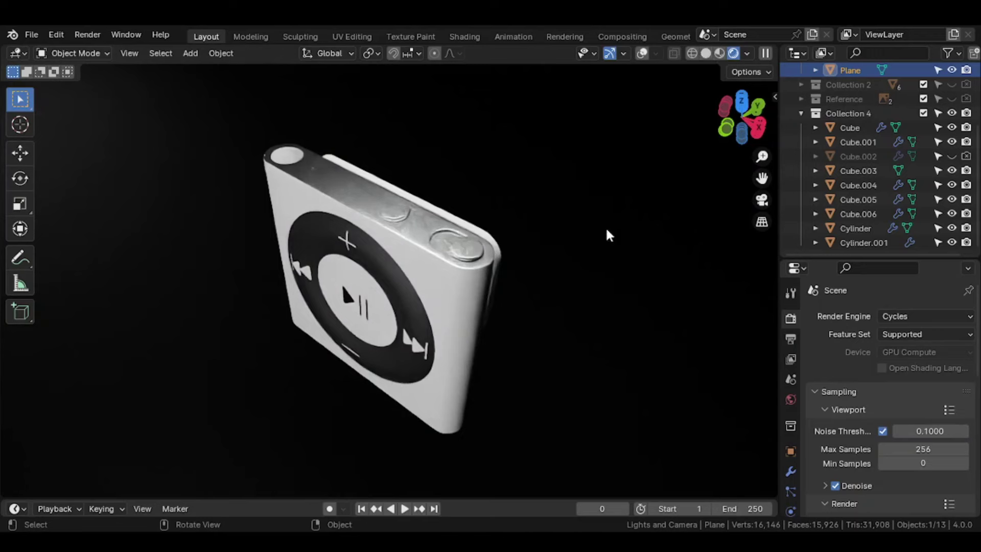
{"action": "mouse_move", "coordinate": [570, 202]}
{"action": "middle_mouse_down"}
{"action": "mouse_move", "coordinate": [567, 192]}
{"action": "mouse_move", "coordinate": [471, 230]}
{"action": "mouse_move", "coordinate": [423, 280]}
{"action": "mouse_move", "coordinate": [448, 333]}
{"action": "middle_mouse_up"}
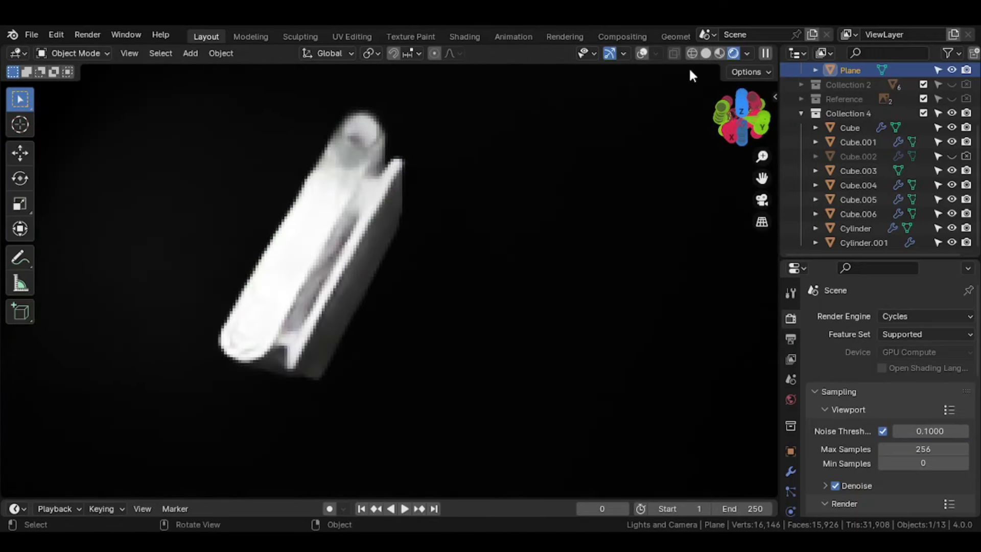